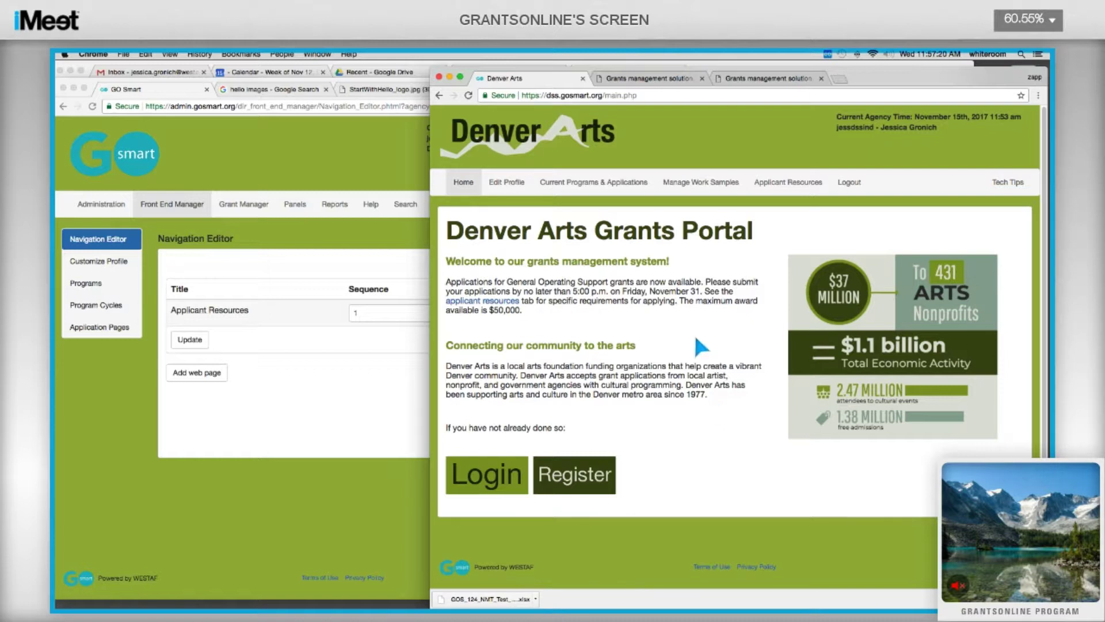
Bring the GO Smart admin window forward and start adding a web page in the Navigation Editor.
click(267, 247)
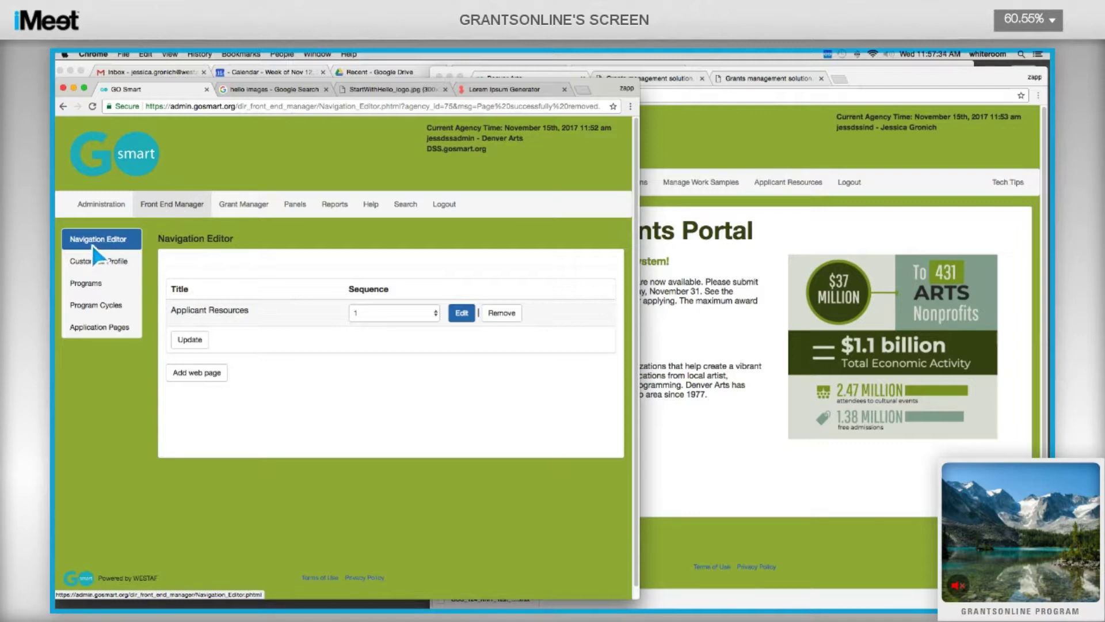
click(198, 375)
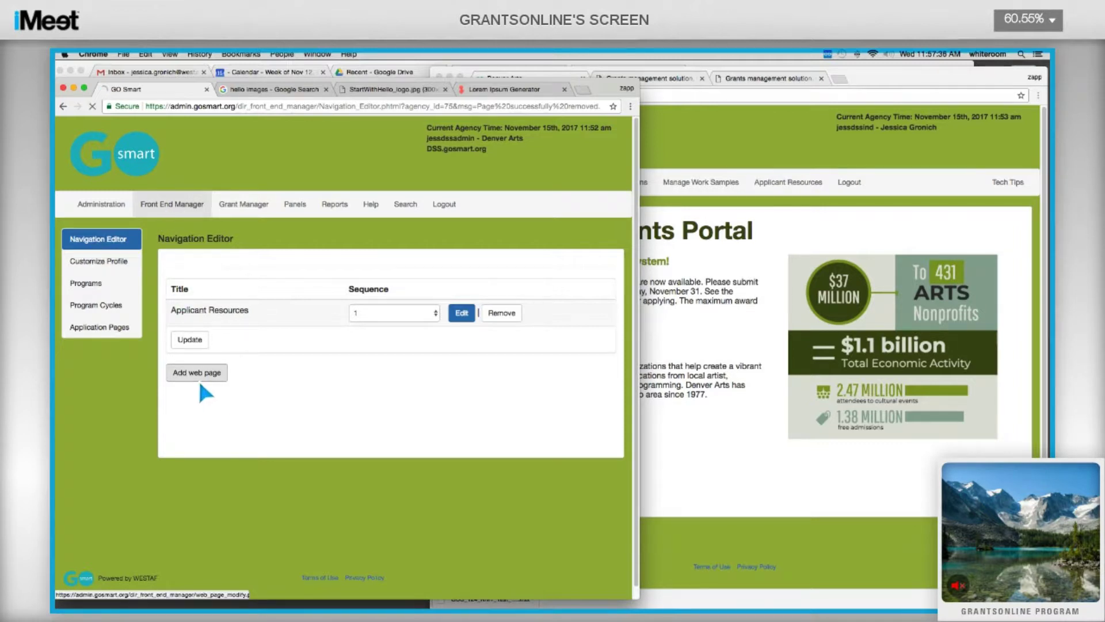
Title the new page 'CKEditor Example' and switch to the Lorem Ipsum Generator tab.
click(269, 266)
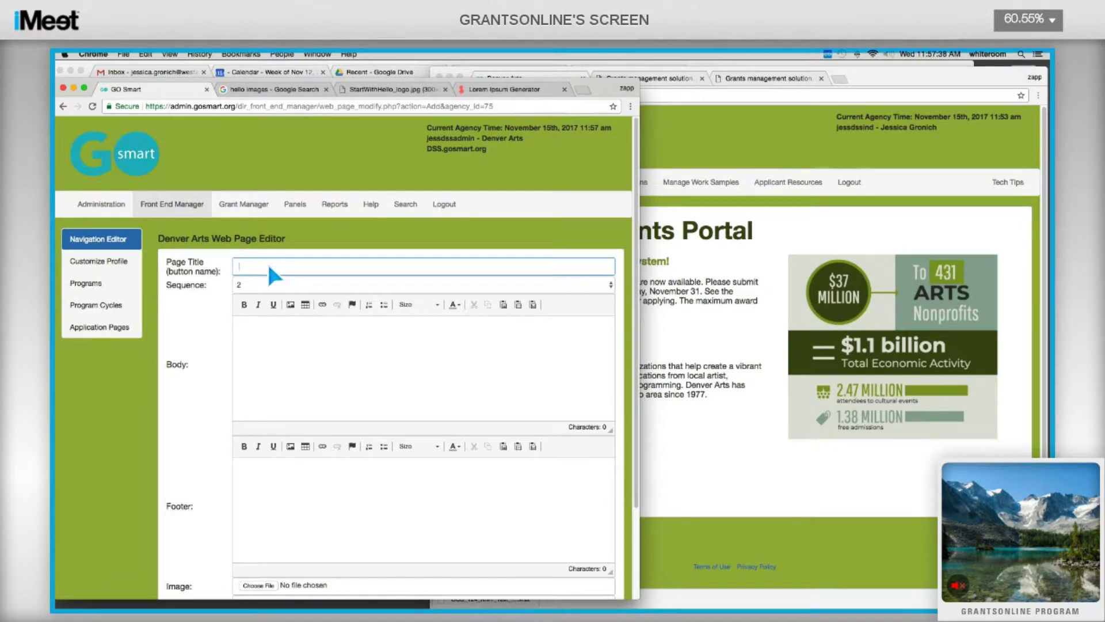
text(CKEdi)
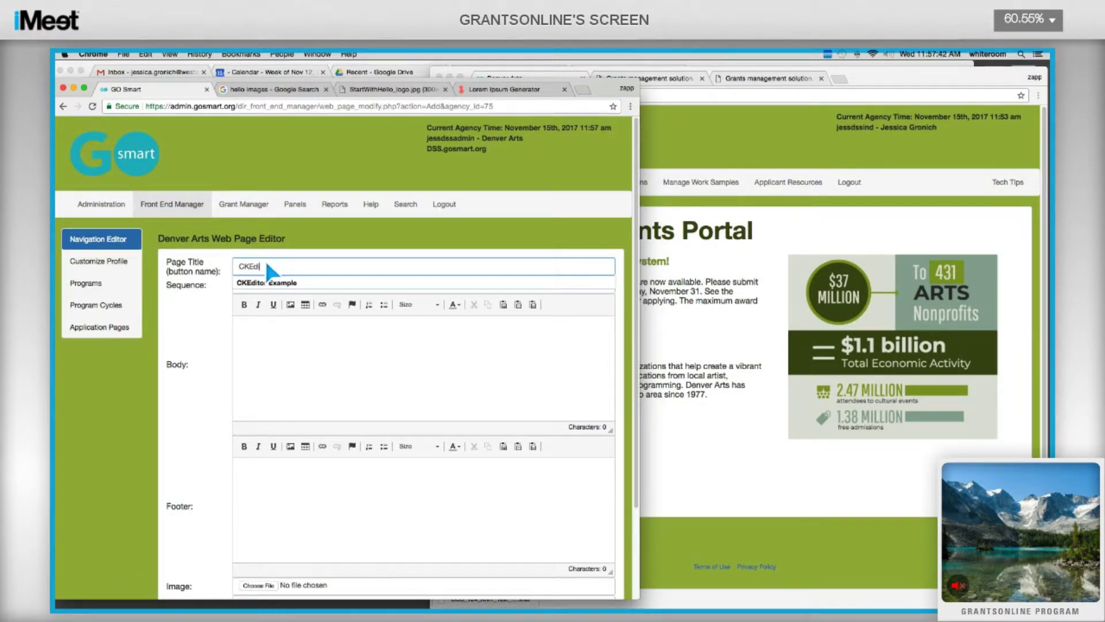
text(tor Example)
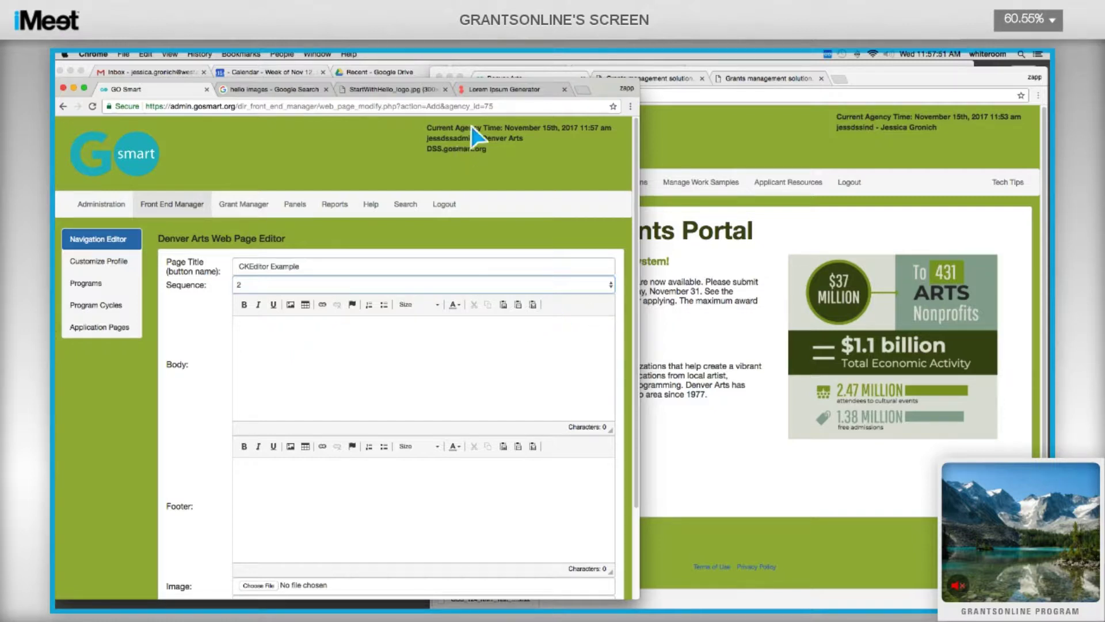
click(499, 90)
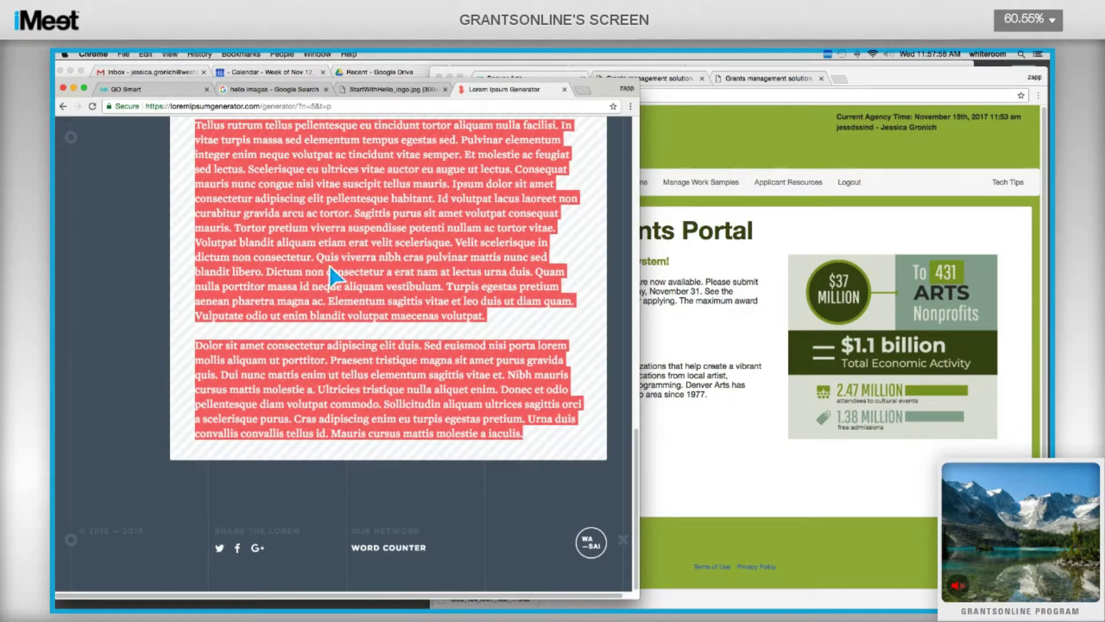
Copy the lorem text and start Body with 'I'm typing this text.', undoing a trial paste.
right_click(265, 173)
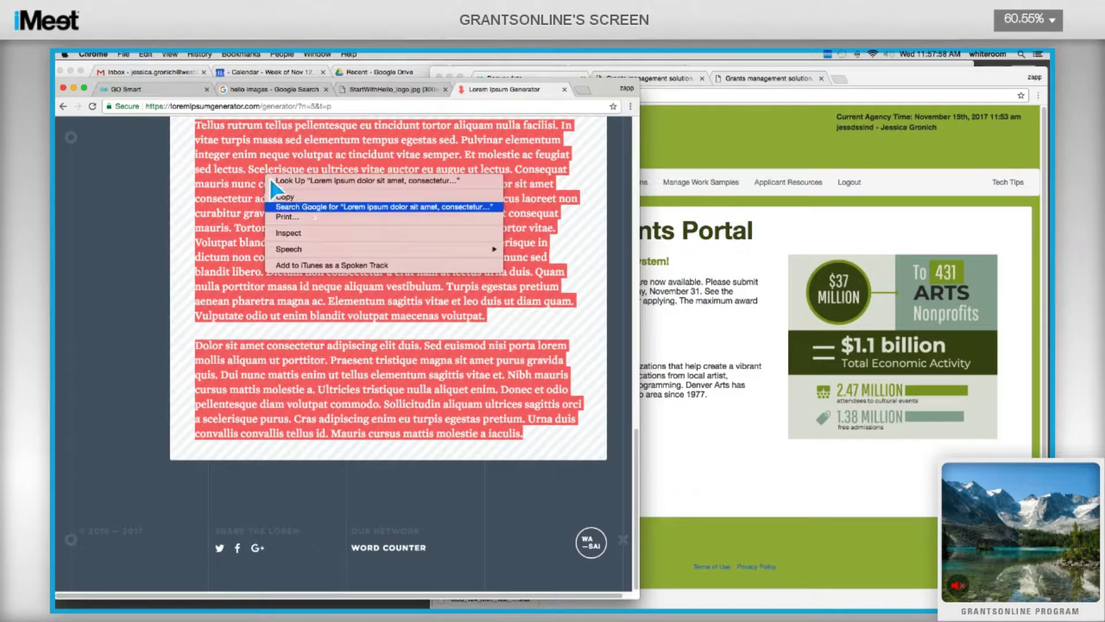
click(285, 197)
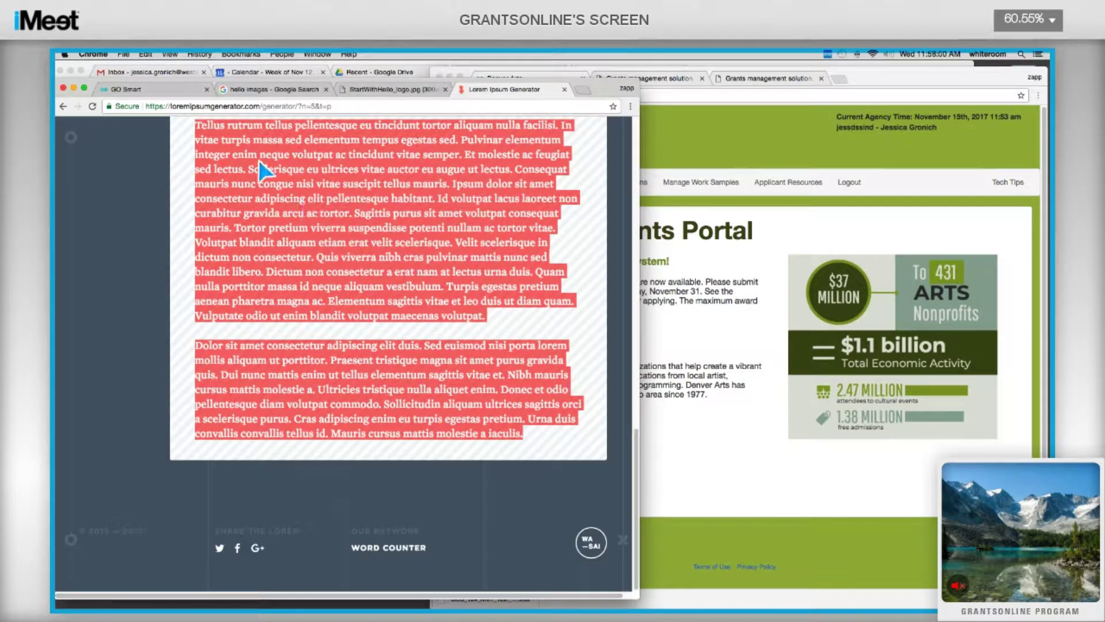
click(195, 91)
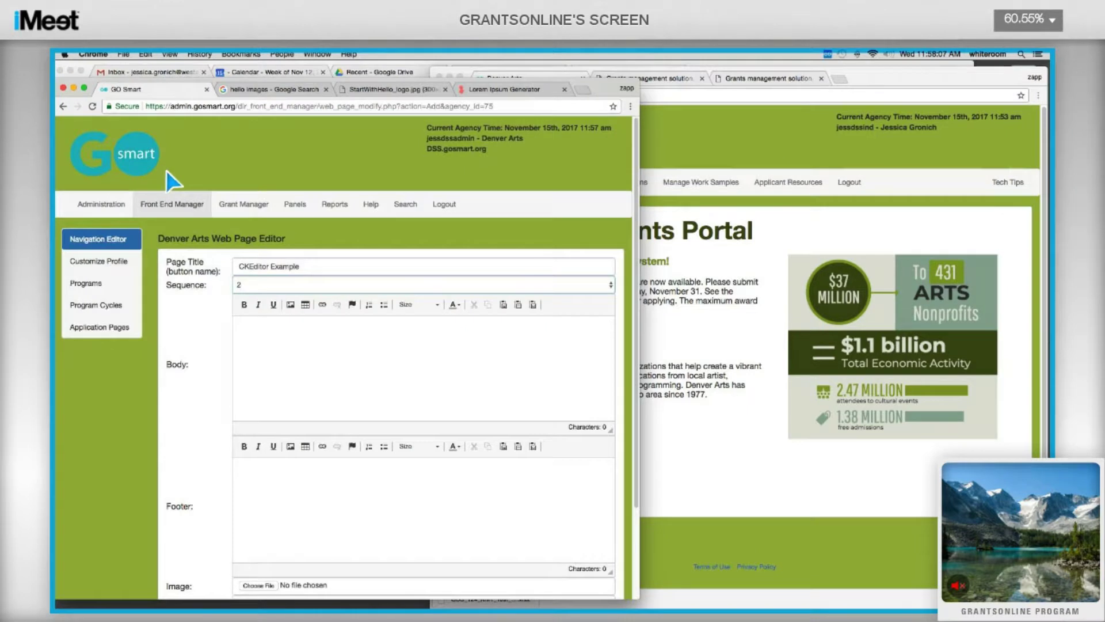
text('m typing this text.)
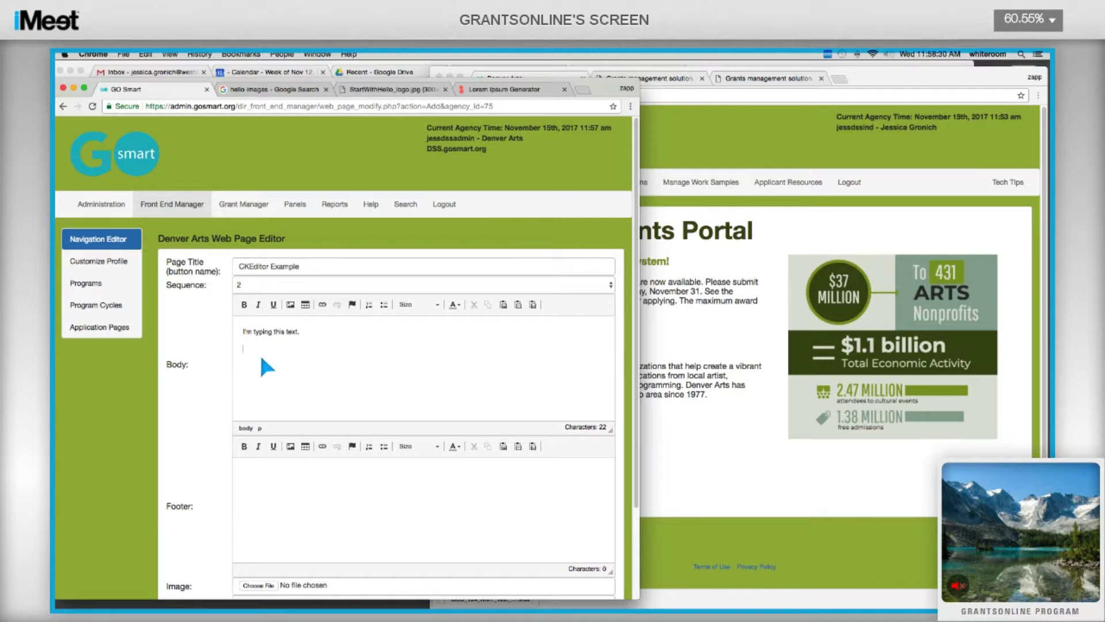
key(super+v)
scroll(260, 352, up, 3)
scroll(319, 360, up, 2)
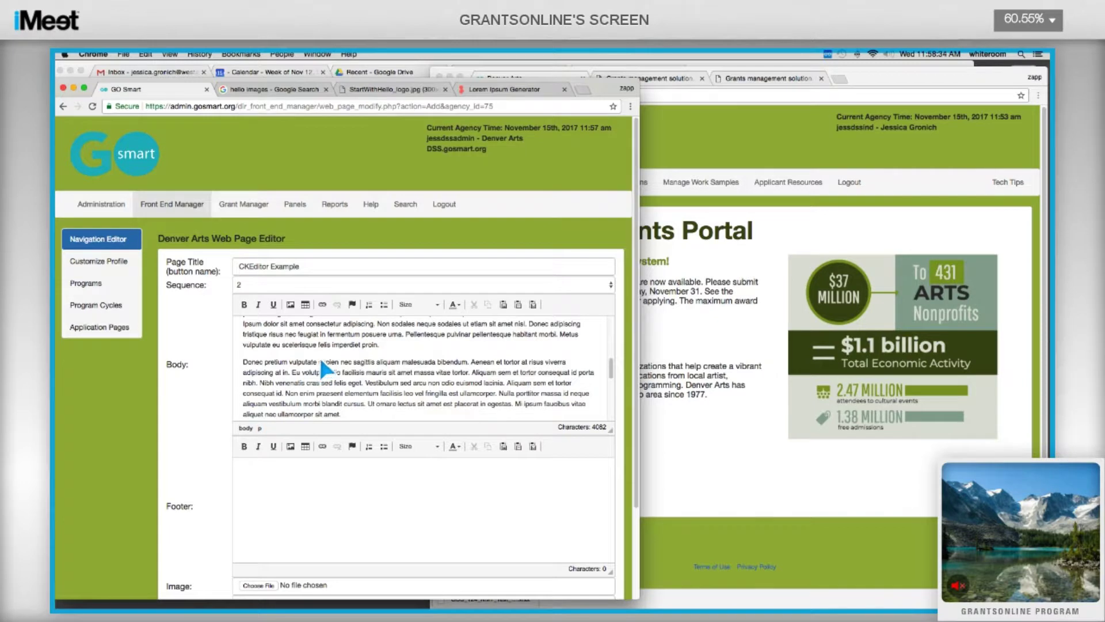
scroll(322, 362, up, 5)
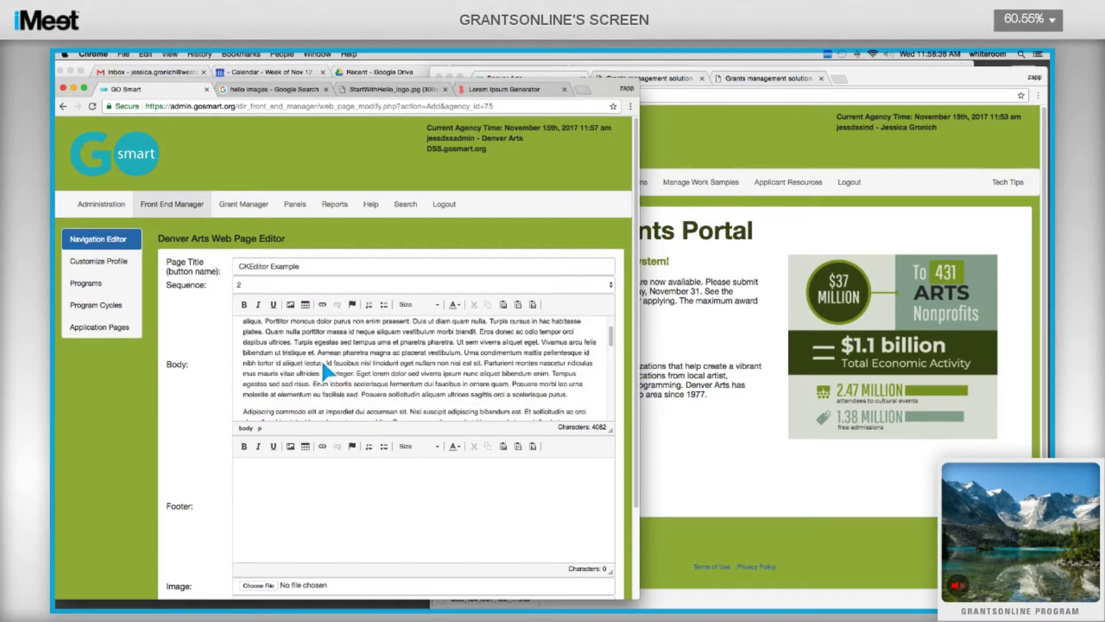
key(super+z)
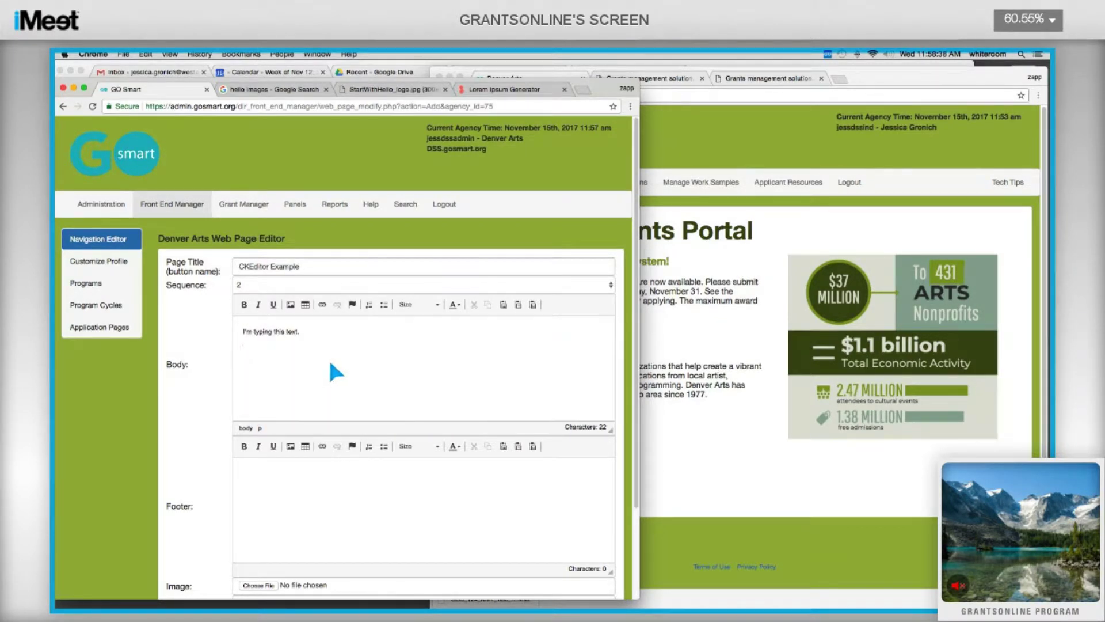
click(533, 304)
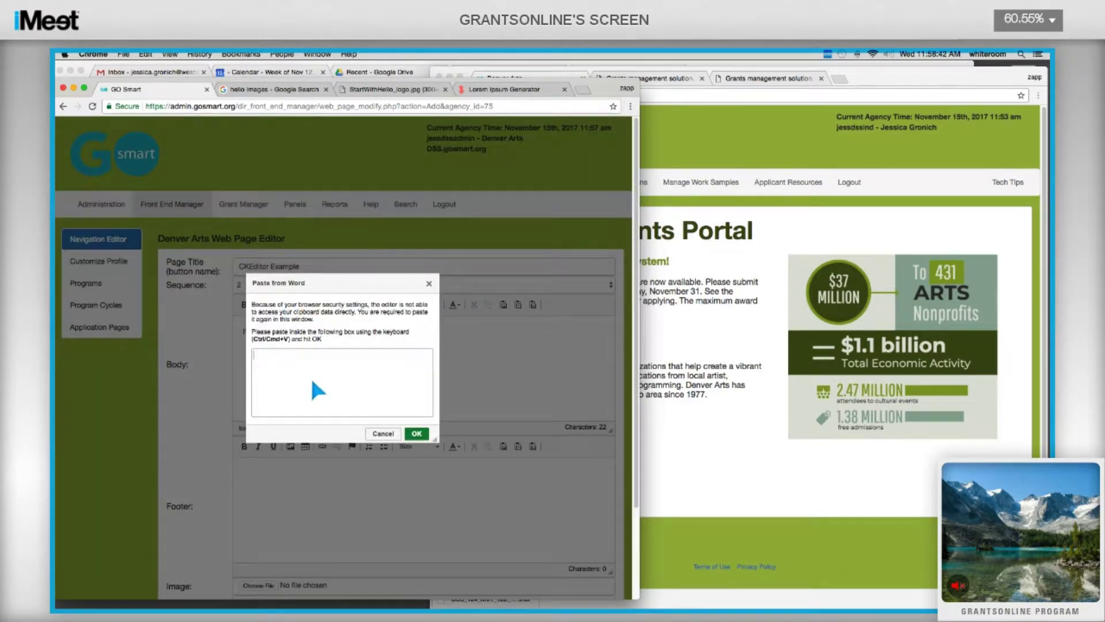
key(super+v)
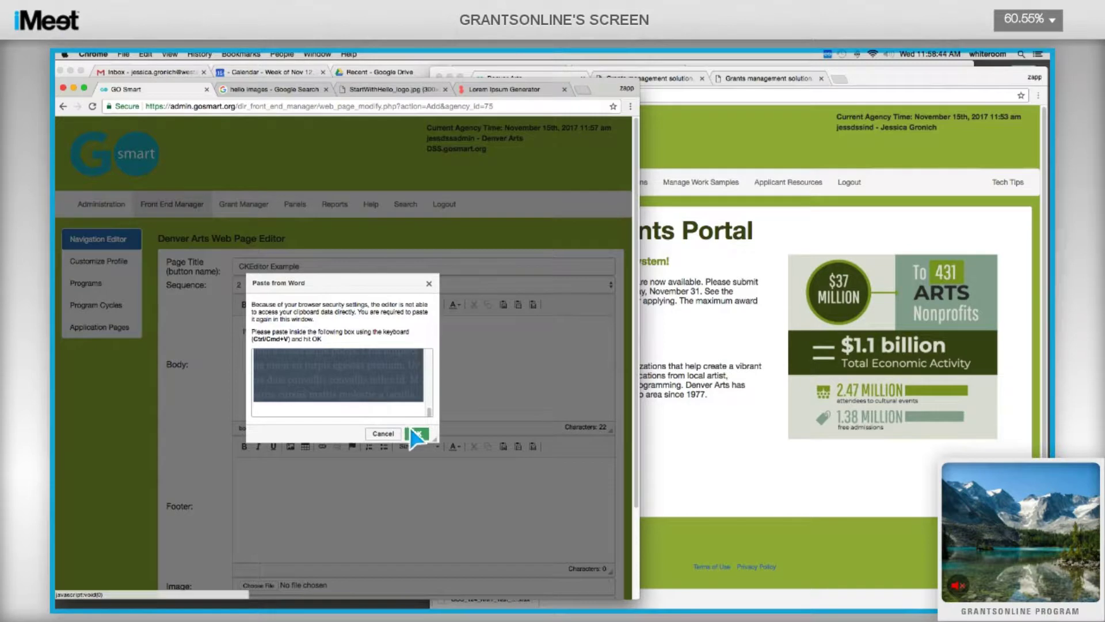
click(417, 434)
scroll(272, 372, up, 3)
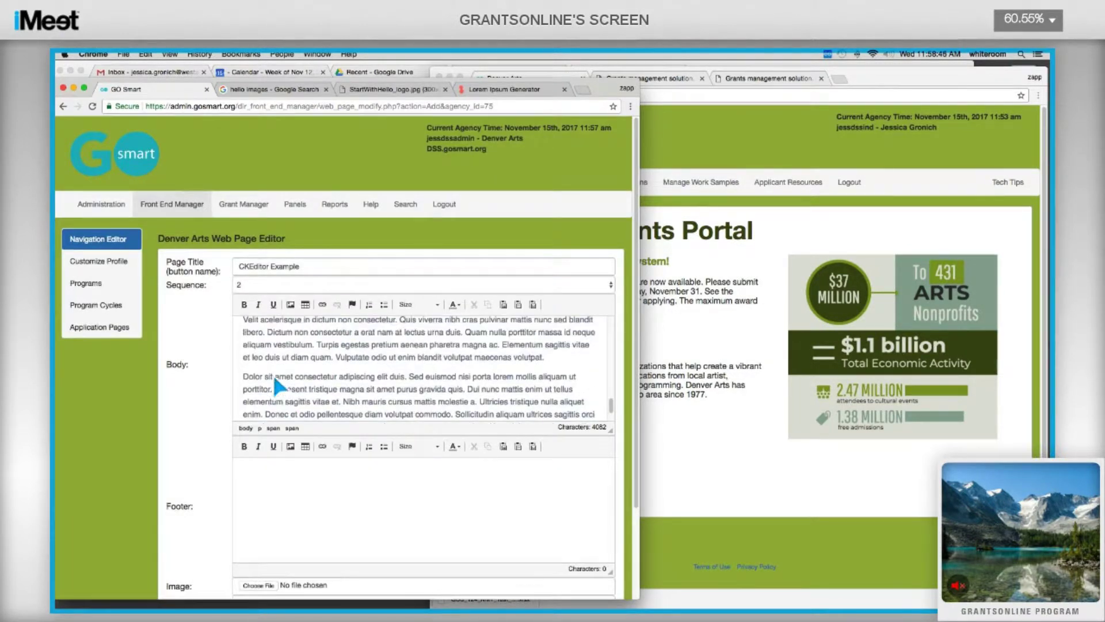
scroll(275, 383, up, 3)
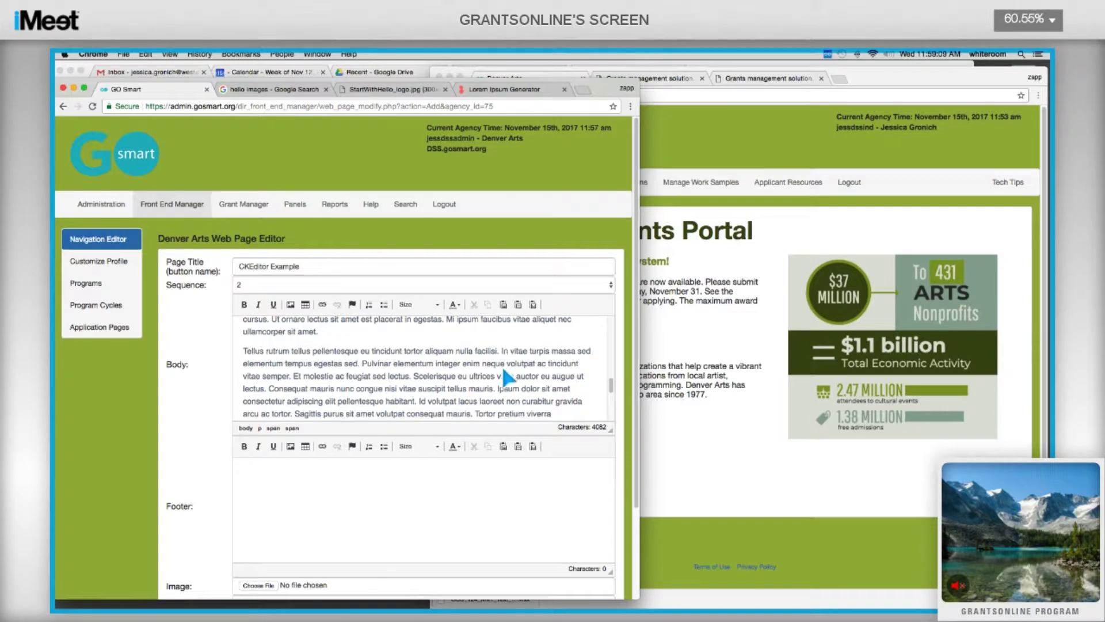
key(super+z)
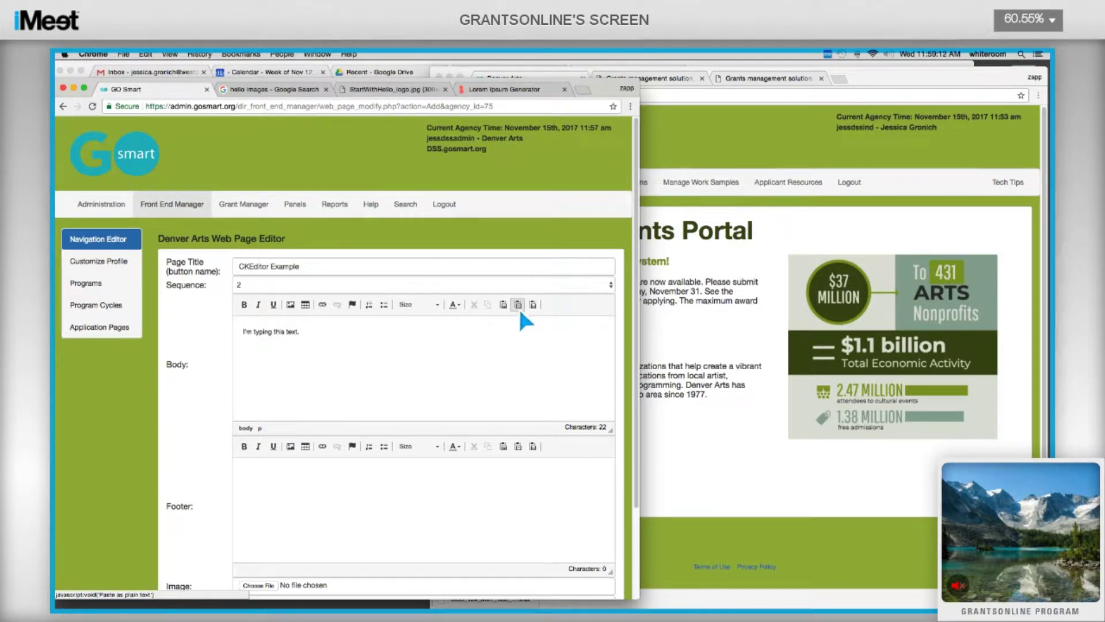
Insert the copied lorem ipsum into Body as plain text below the typed sentence.
click(518, 306)
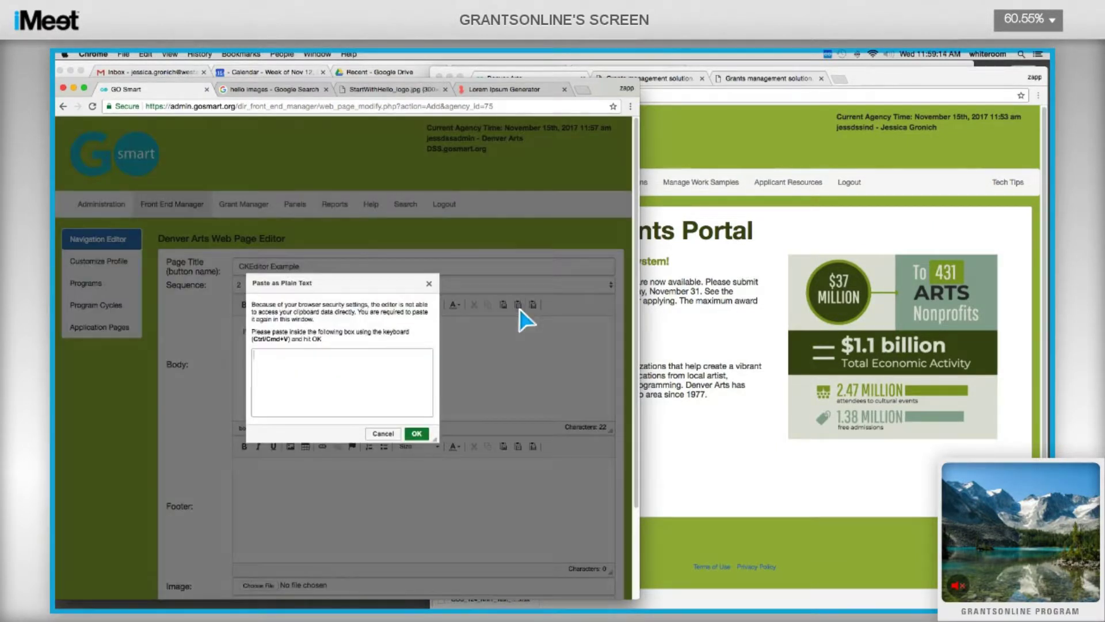
key(super+v)
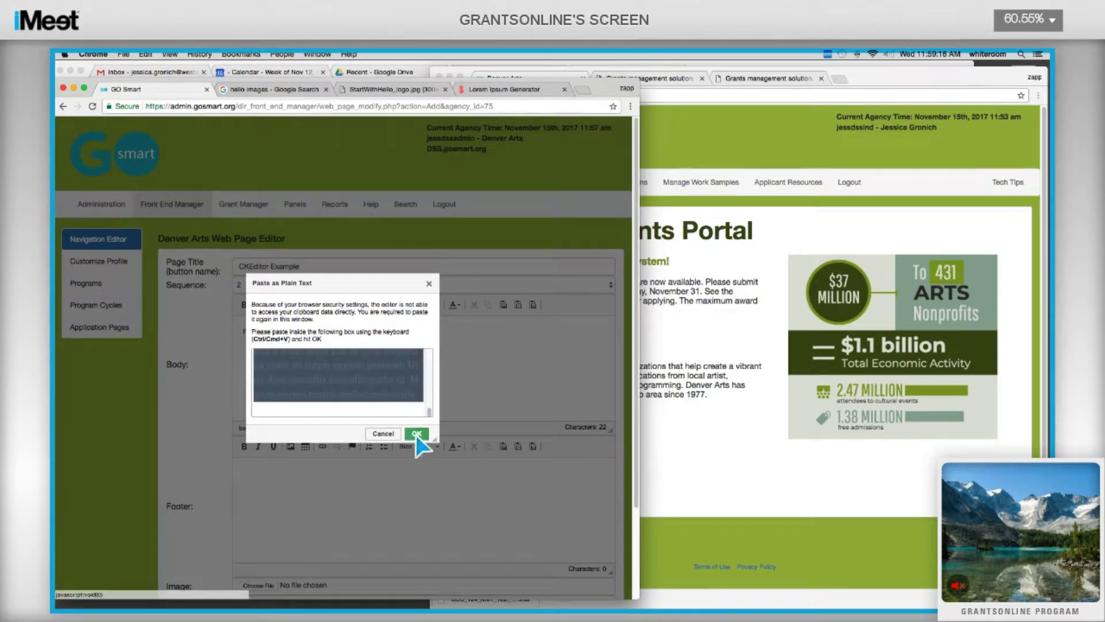
click(417, 434)
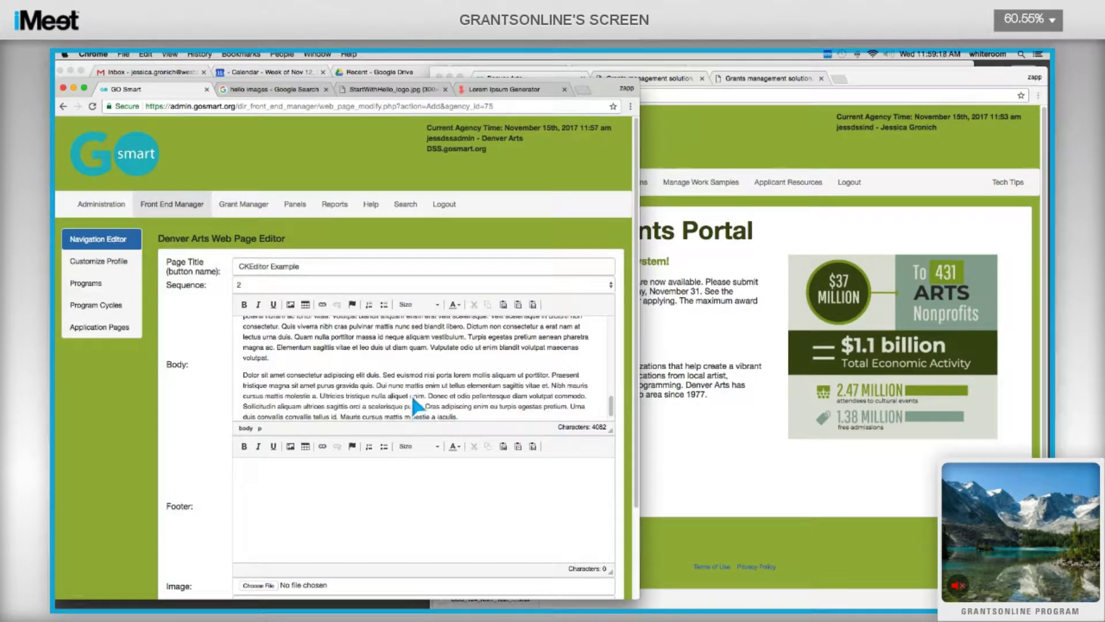
scroll(372, 346, up, 5)
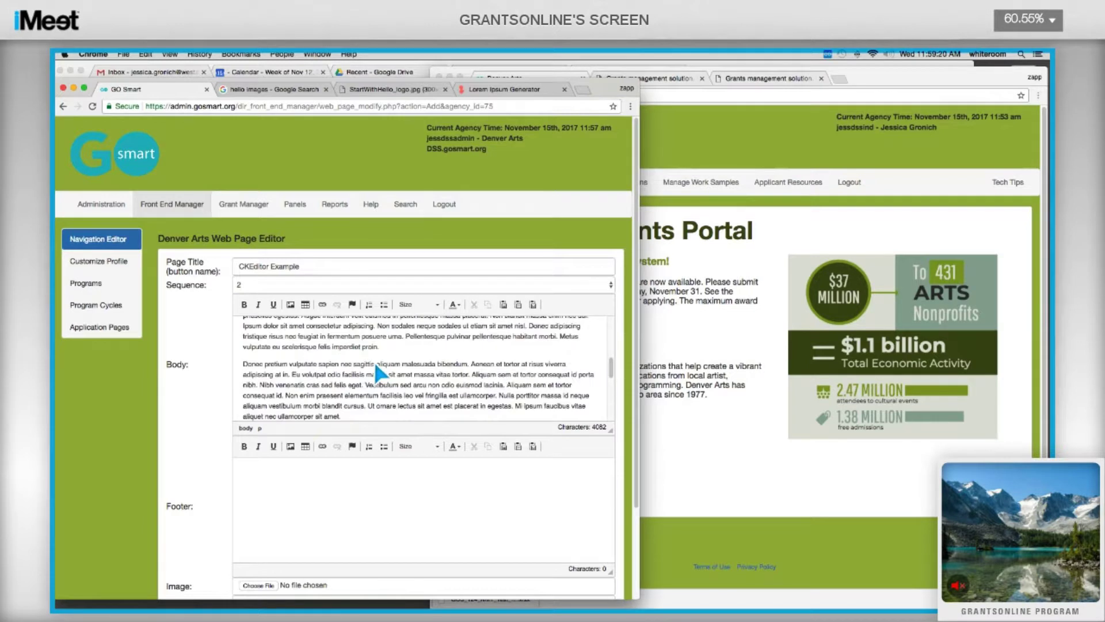
scroll(374, 362, up, 5)
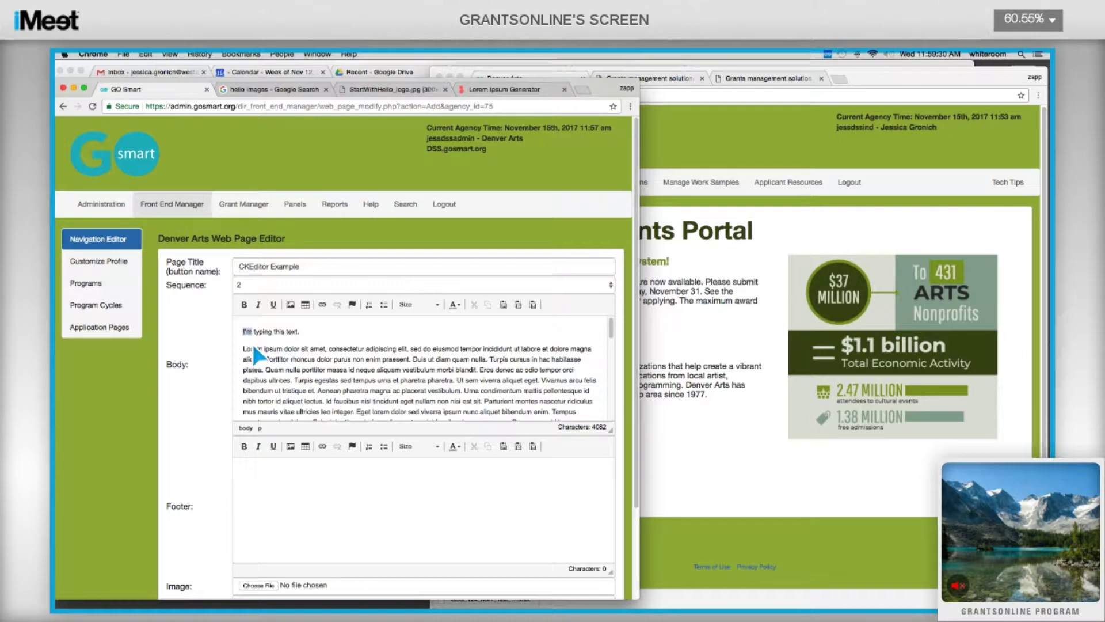
Make 'I'm typing this text.' bold, italic and underlined.
drag(260, 333, 303, 331)
click(246, 306)
click(259, 306)
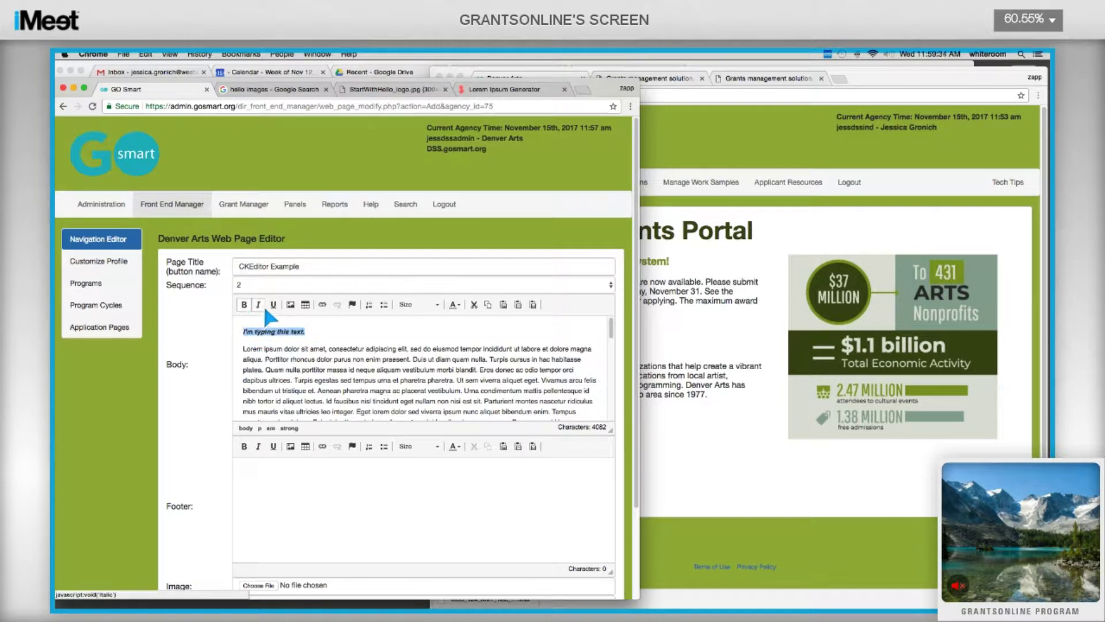
click(275, 306)
Add a 'Table of Contents' line on its own above the lorem paragraph.
click(340, 356)
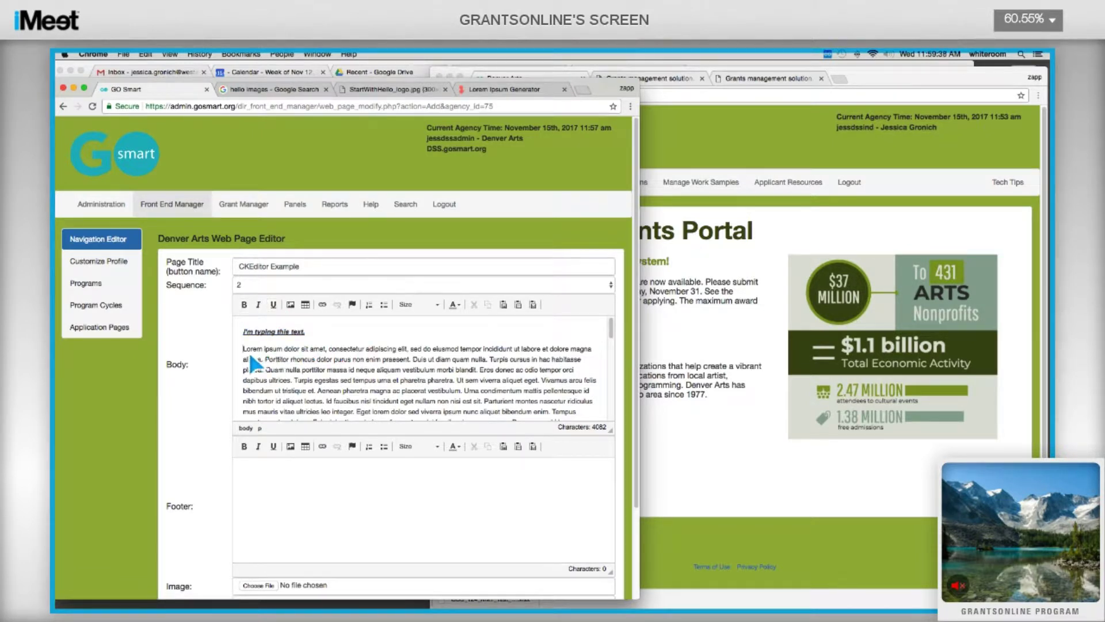
text(Table of Contents)
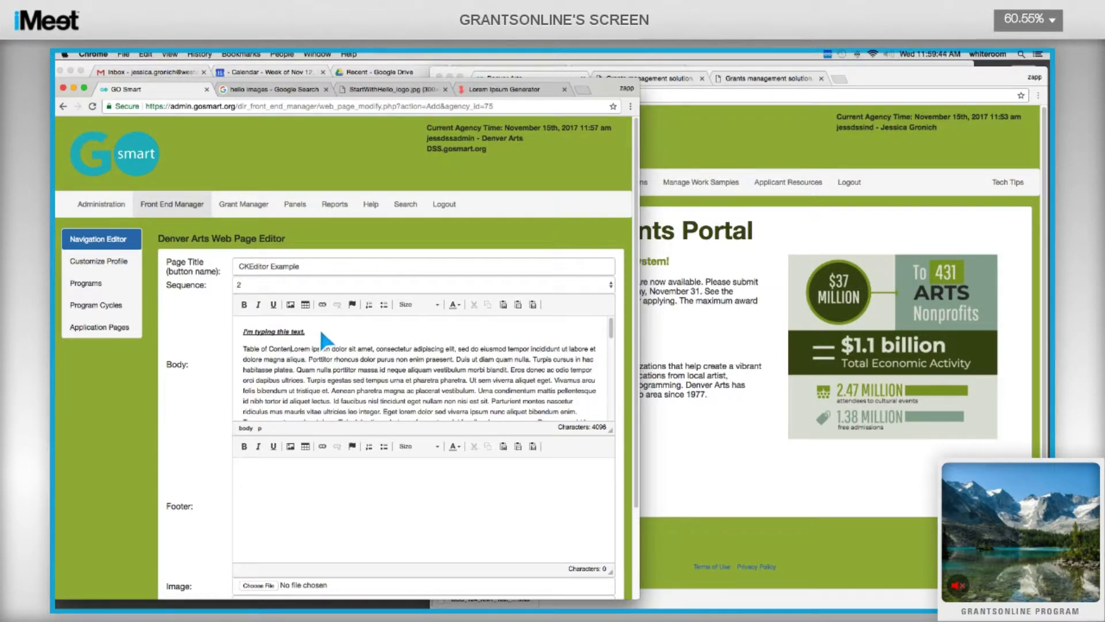
key(Return)
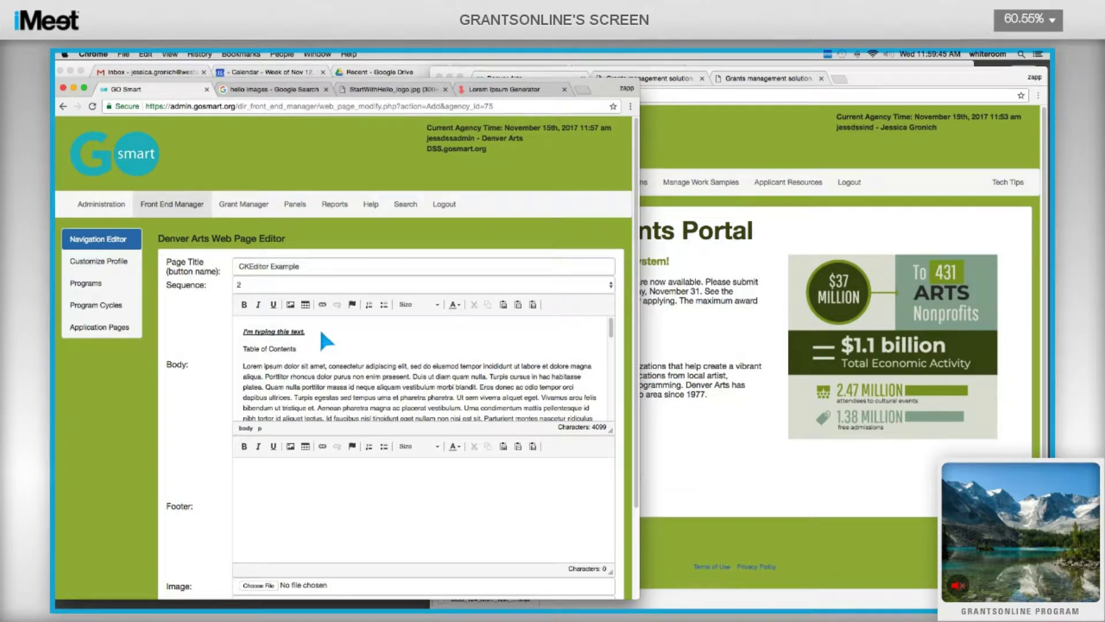
Format 'Table of Contents' as size 16 in Dark Violet, then add the page.
triple_click(255, 348)
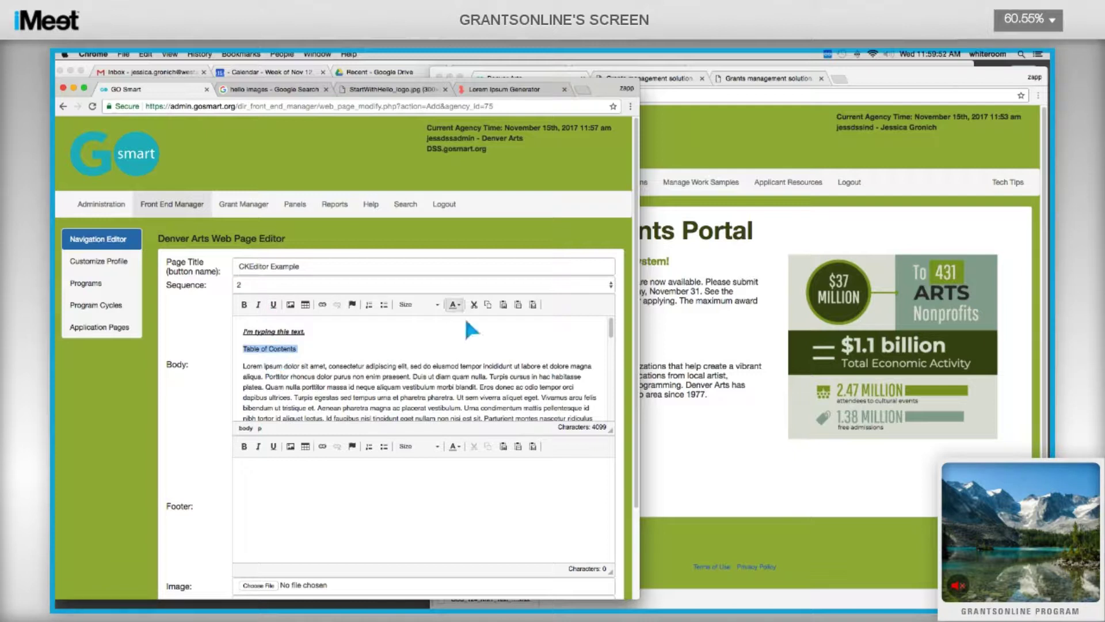
click(440, 304)
key(Down)
key(Down)
key(Down)
key(Down)
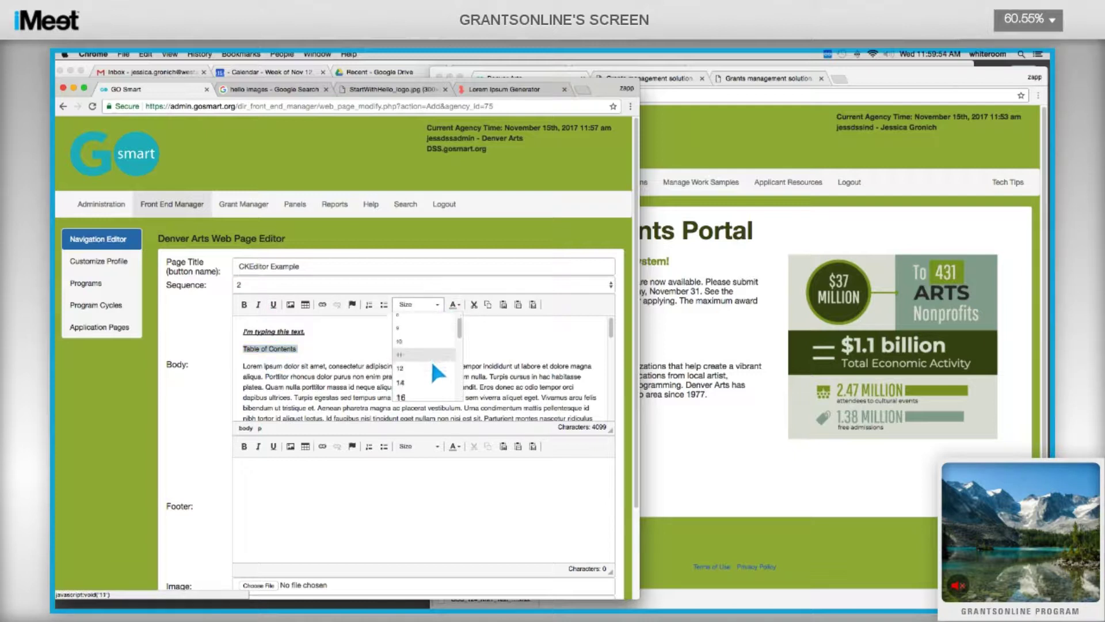
click(427, 392)
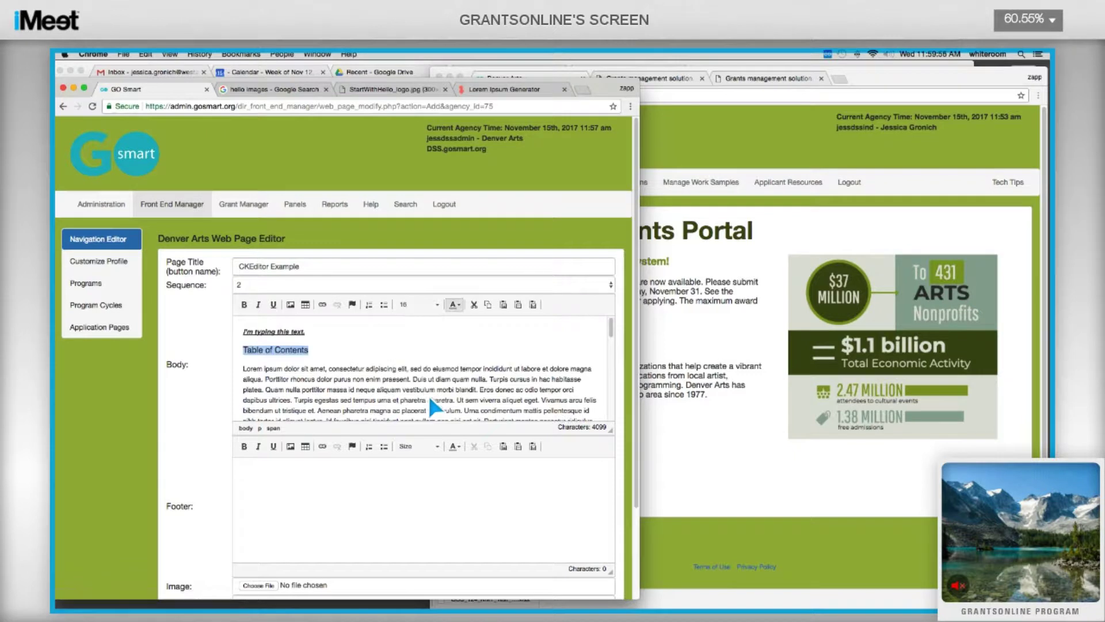
click(451, 307)
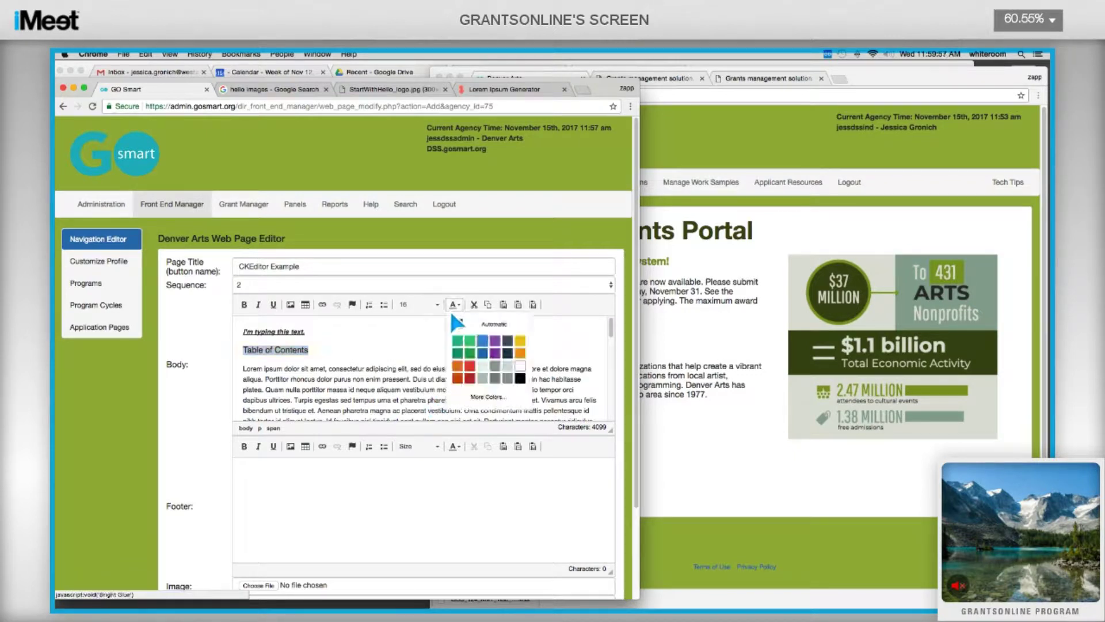
click(495, 353)
click(499, 358)
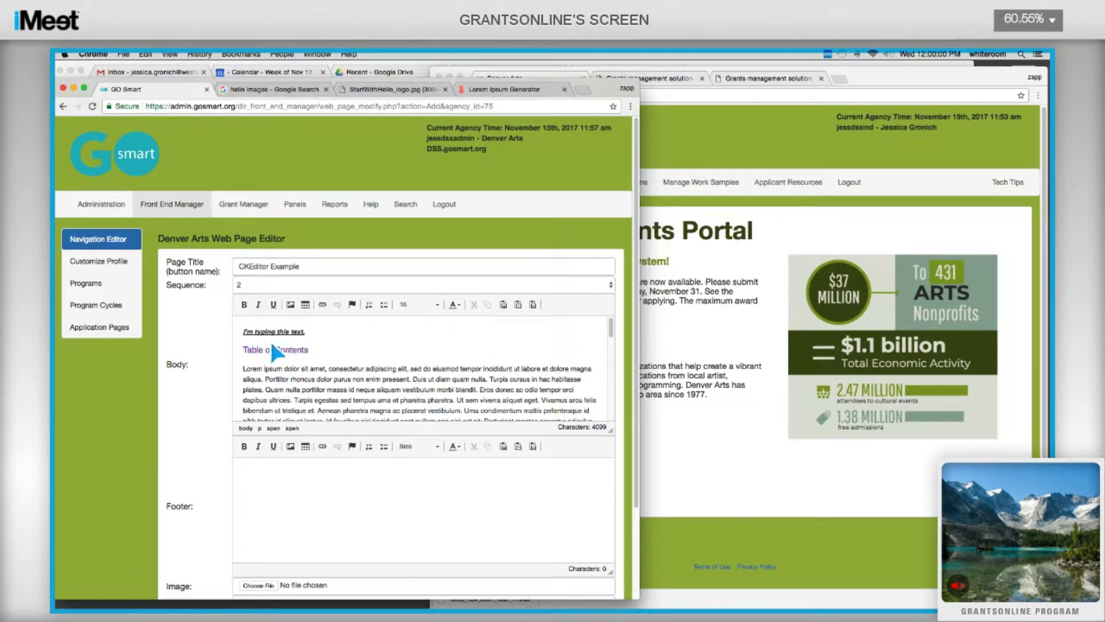
scroll(157, 372, down, 3)
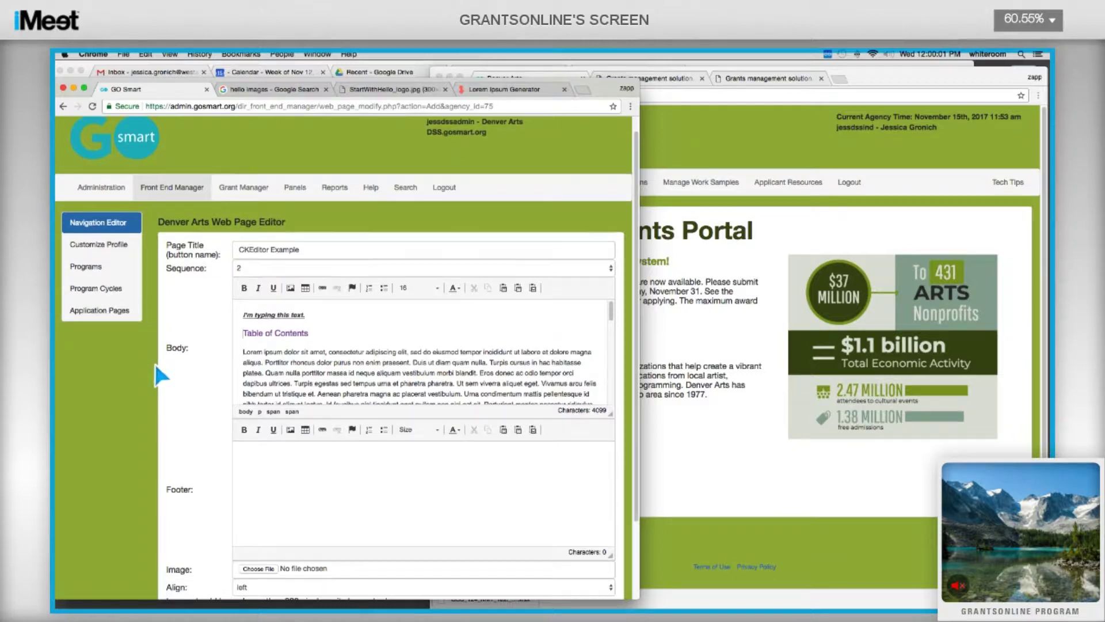
click(246, 520)
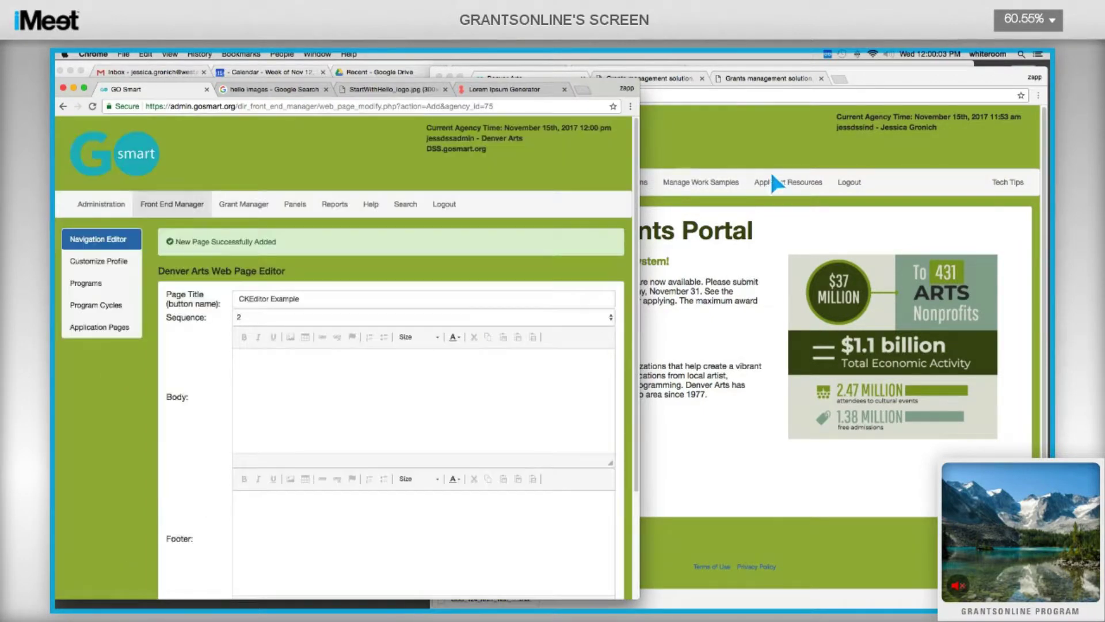
Reload the Denver Arts portal, view the live CKEditor Example page, then return to GO Smart.
click(808, 183)
click(561, 118)
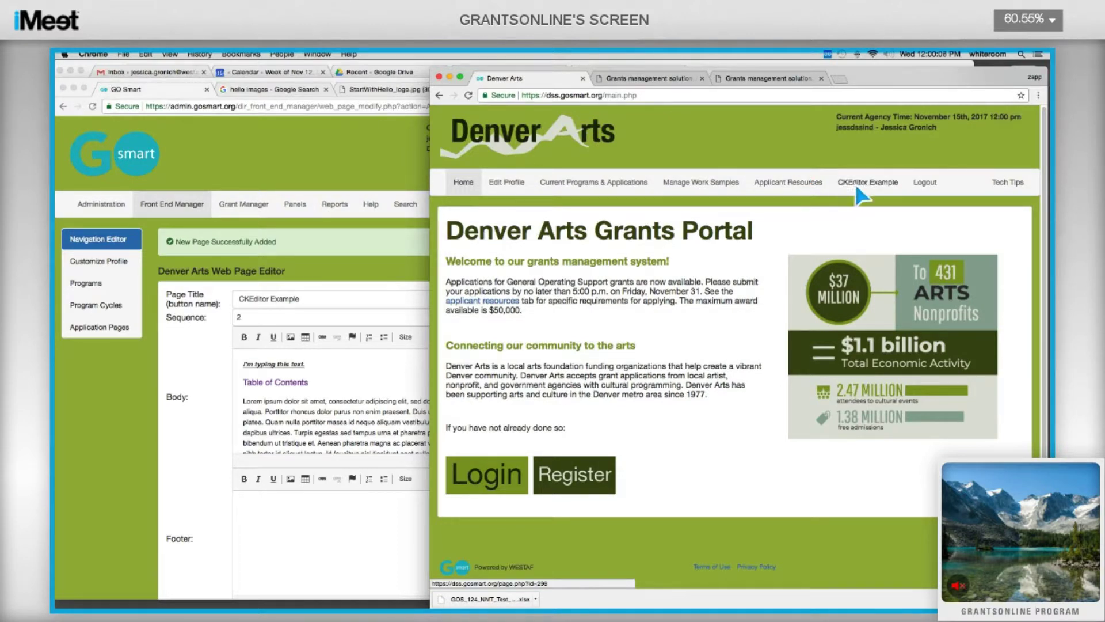
click(870, 186)
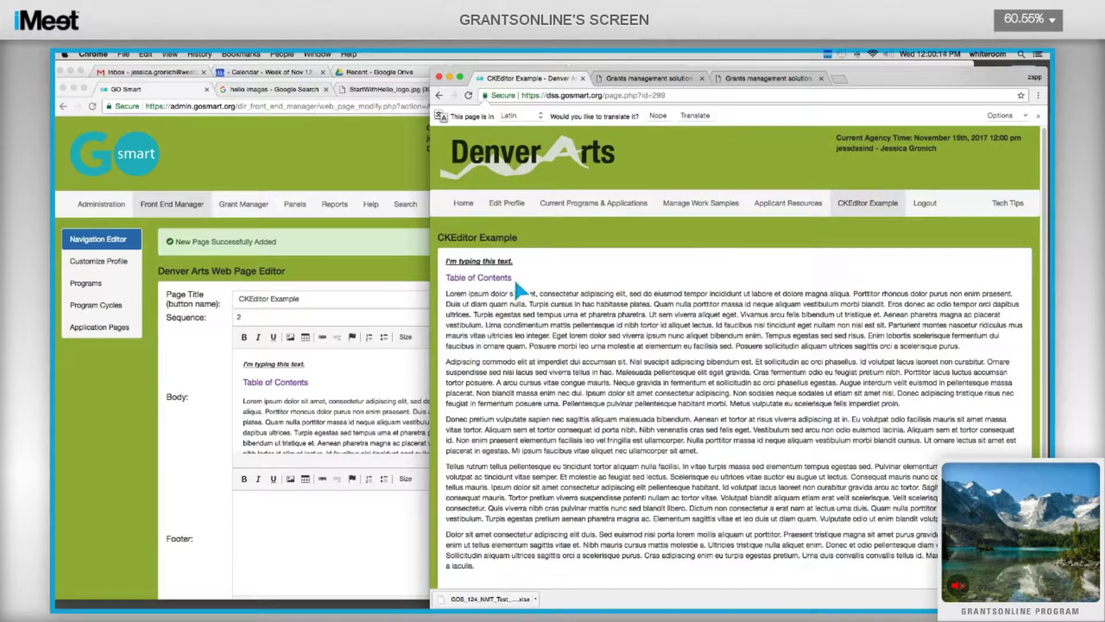
click(315, 365)
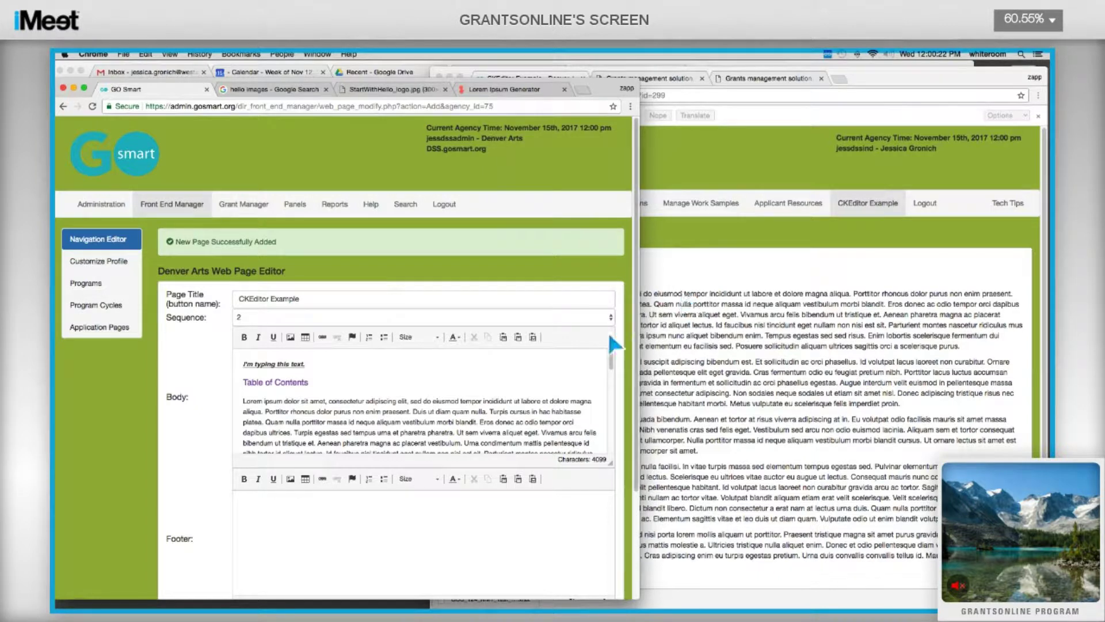
Add an empty line after the Table of Contents heading and open Image Properties.
click(668, 309)
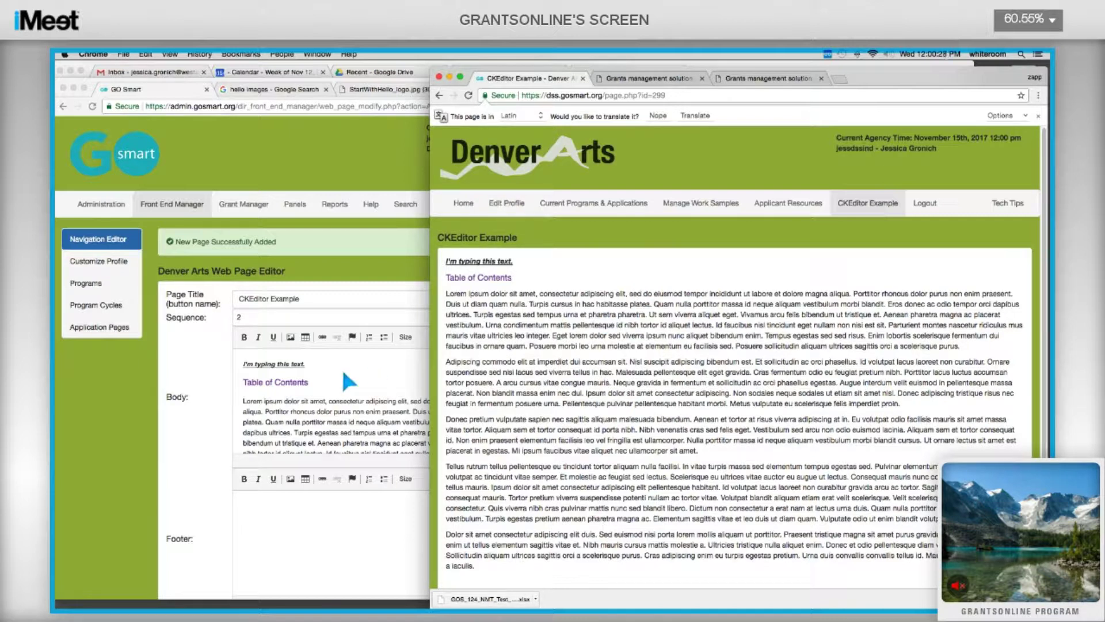
click(343, 394)
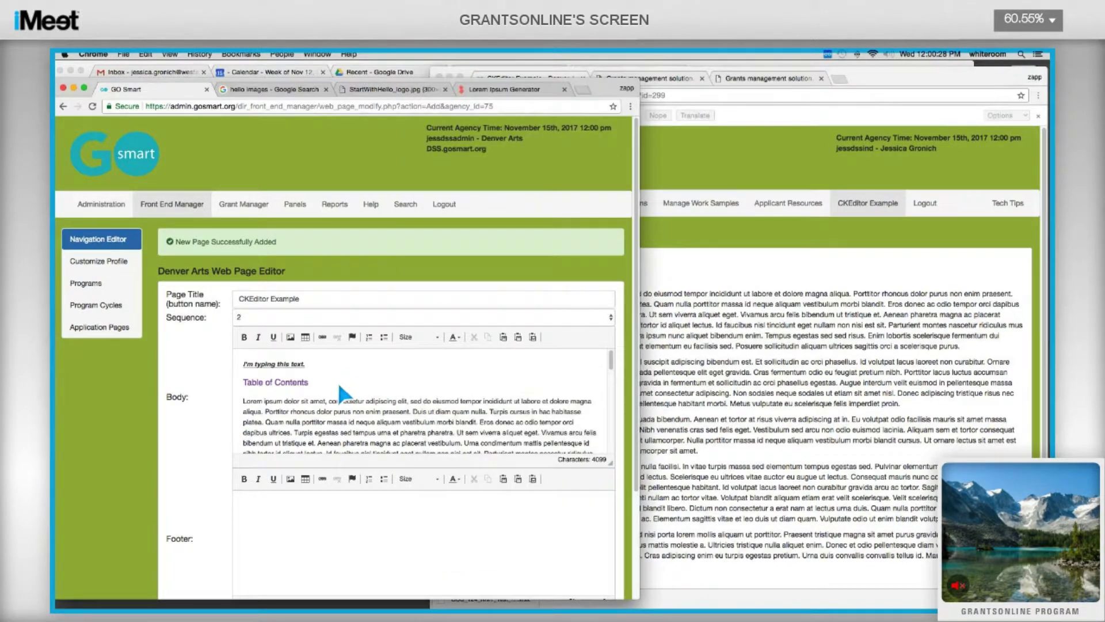
click(339, 384)
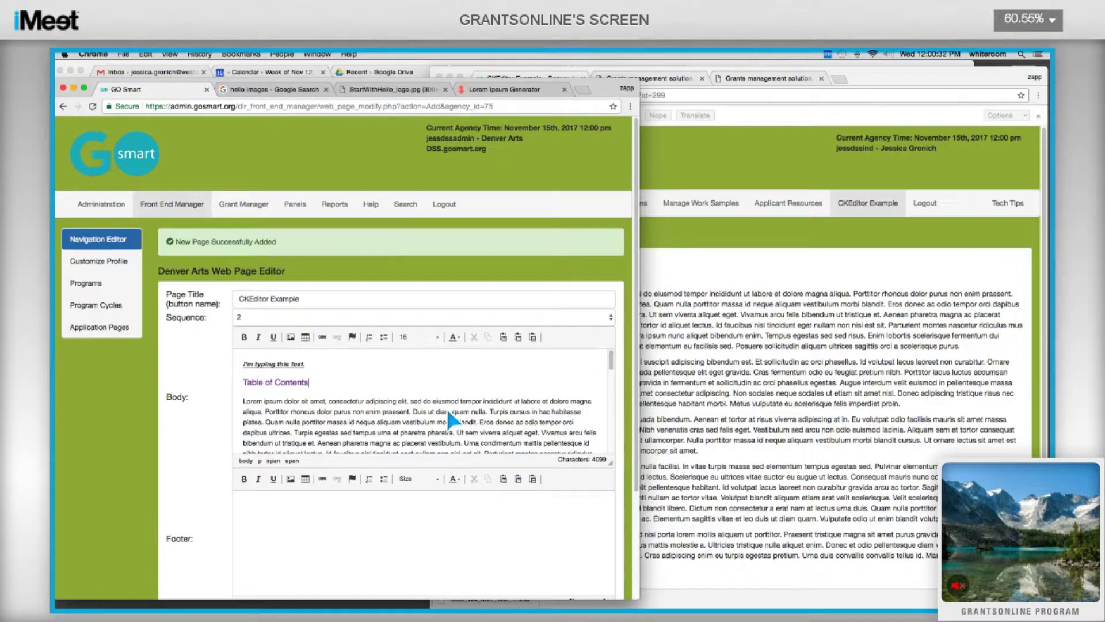
key(Return)
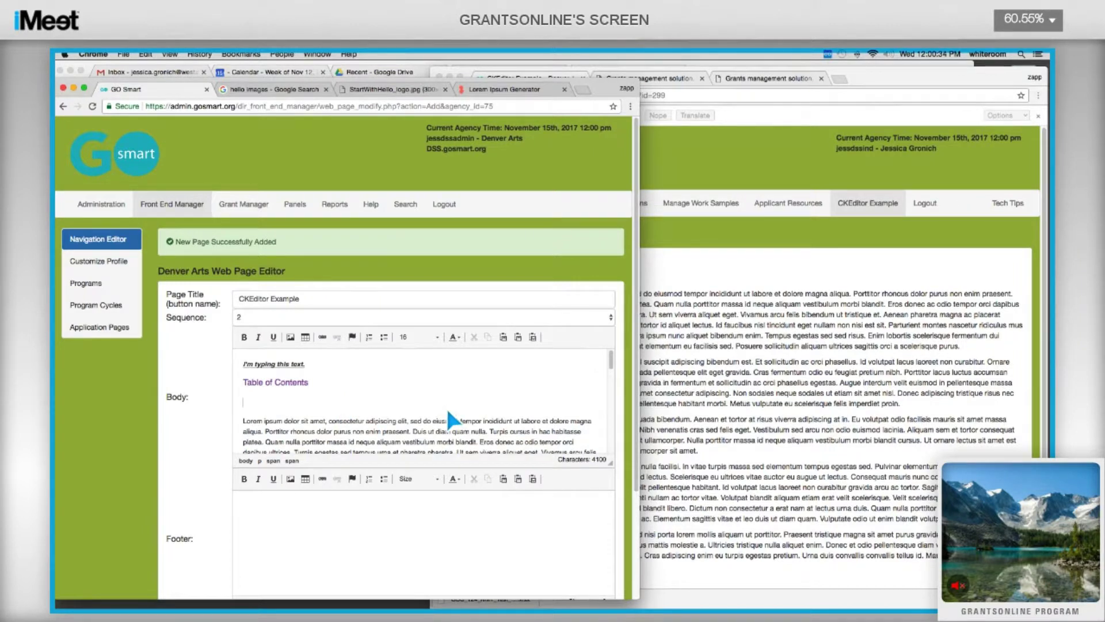
click(291, 339)
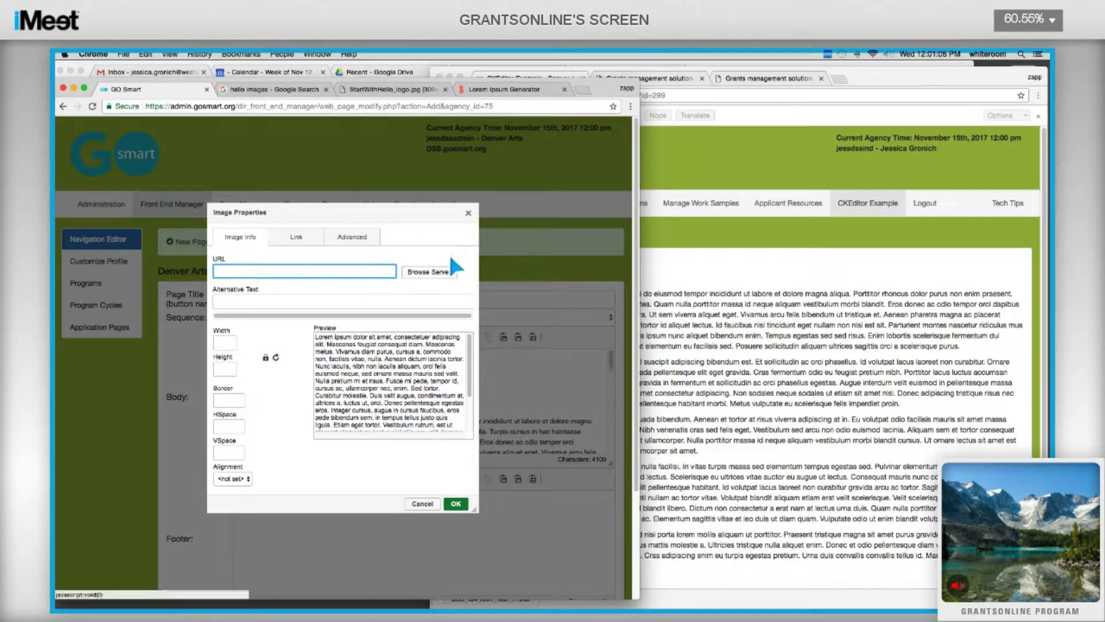
Browse the server images and queue Curvature.jpg from Downloads for upload.
click(434, 275)
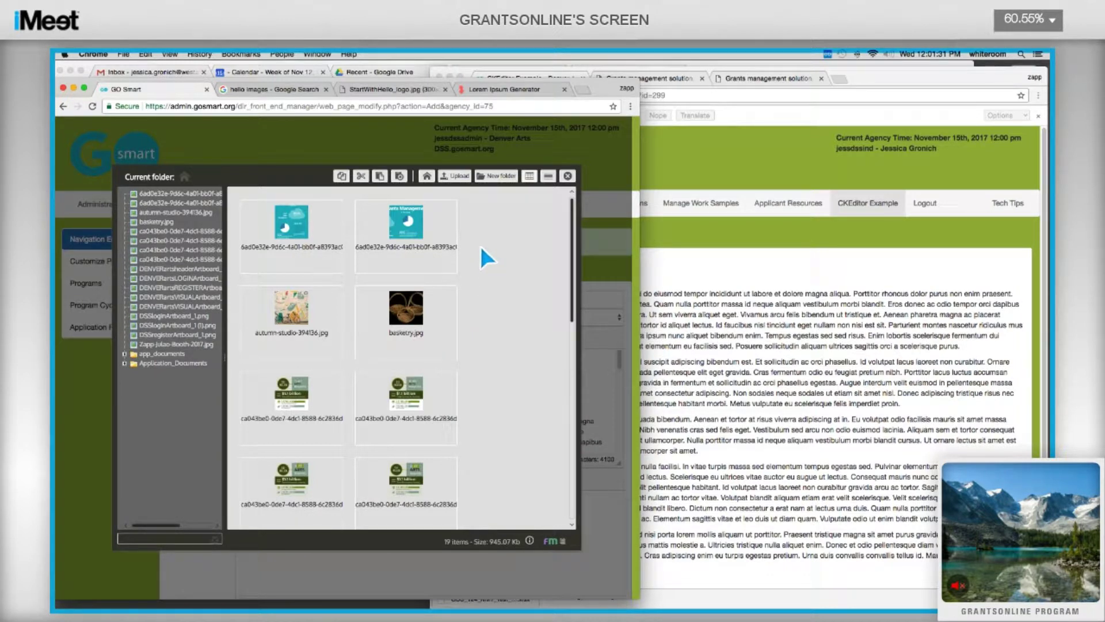
click(460, 187)
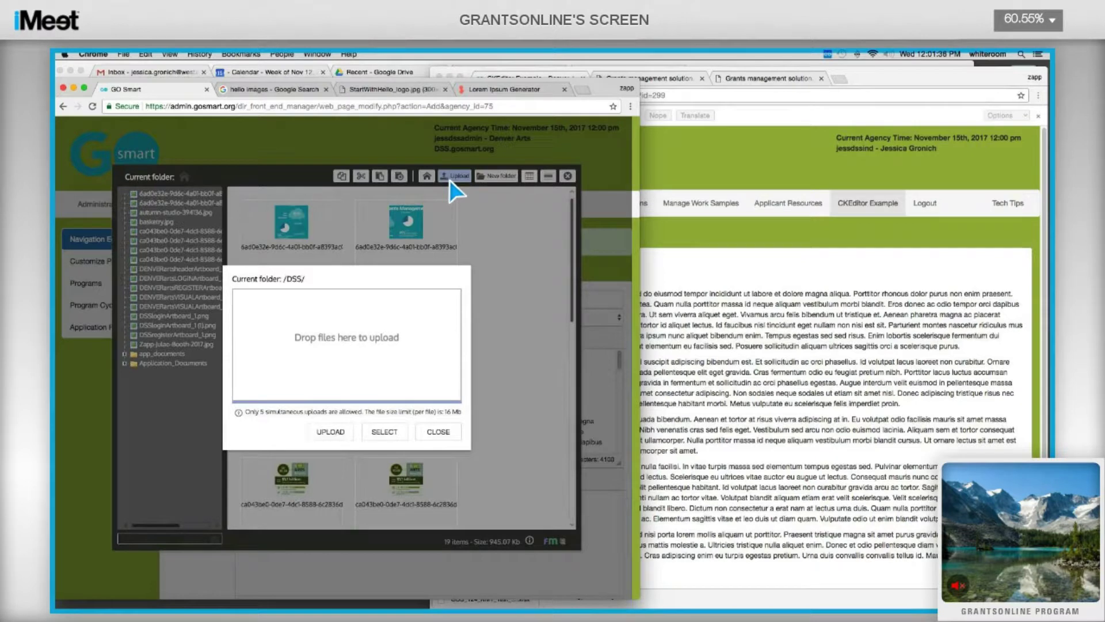
click(385, 434)
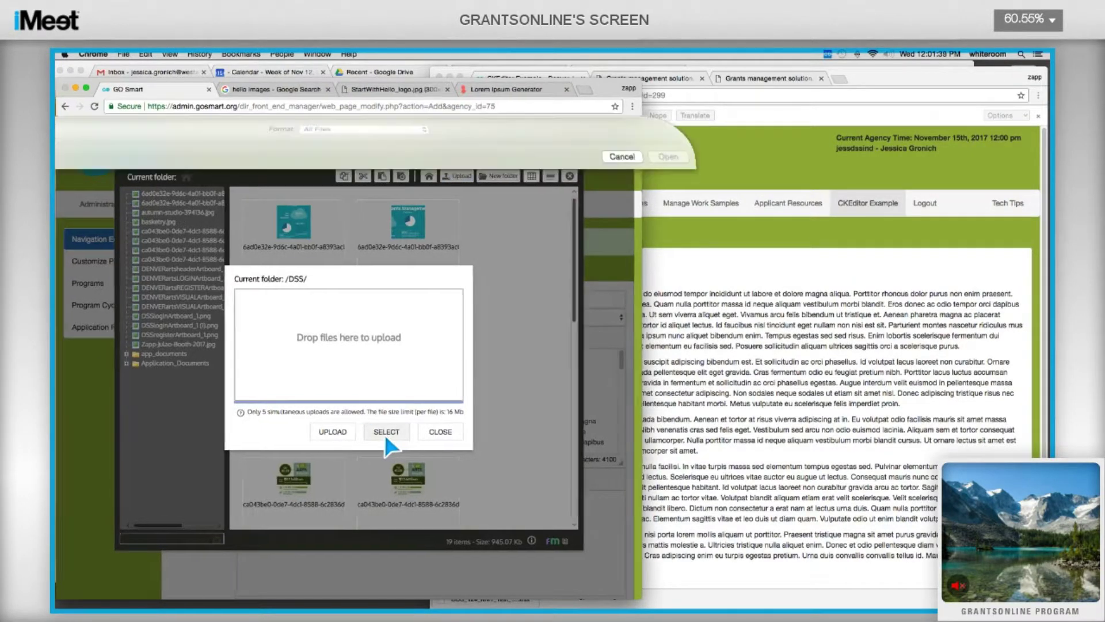
scroll(303, 258, down, 3)
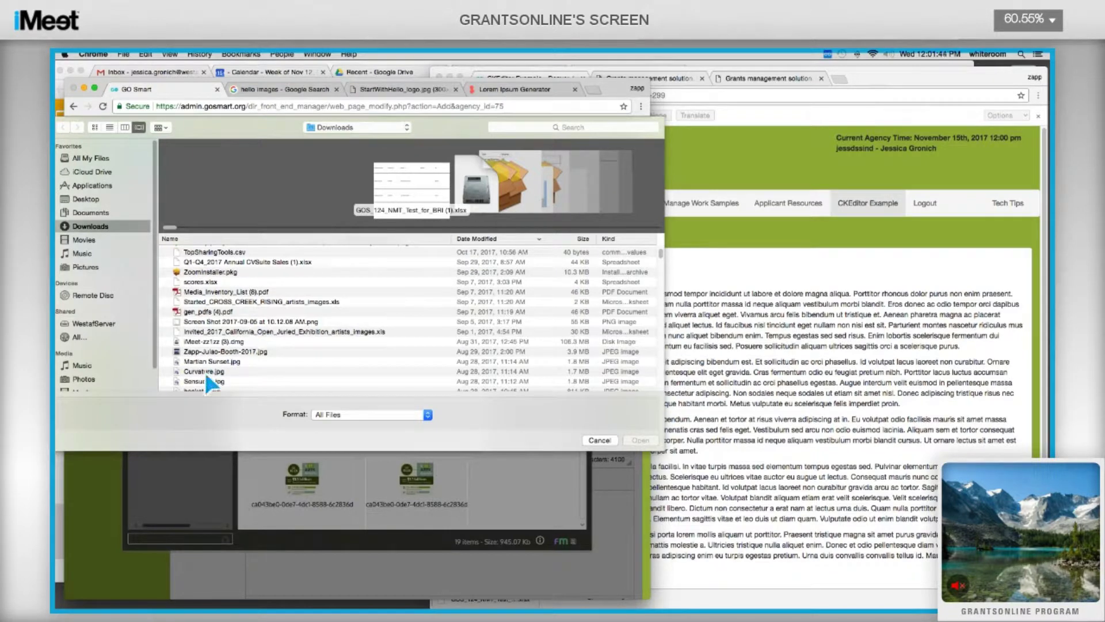
click(205, 372)
double_click(205, 371)
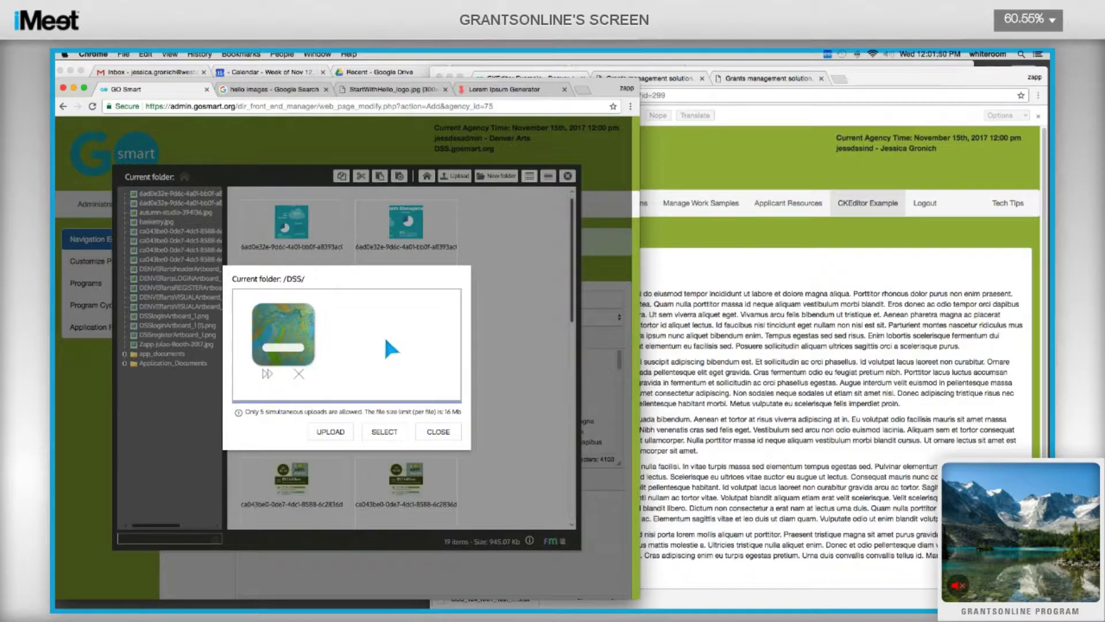
Queue Martian Sunset.jpg as well and upload both images to /DSS/.
click(382, 436)
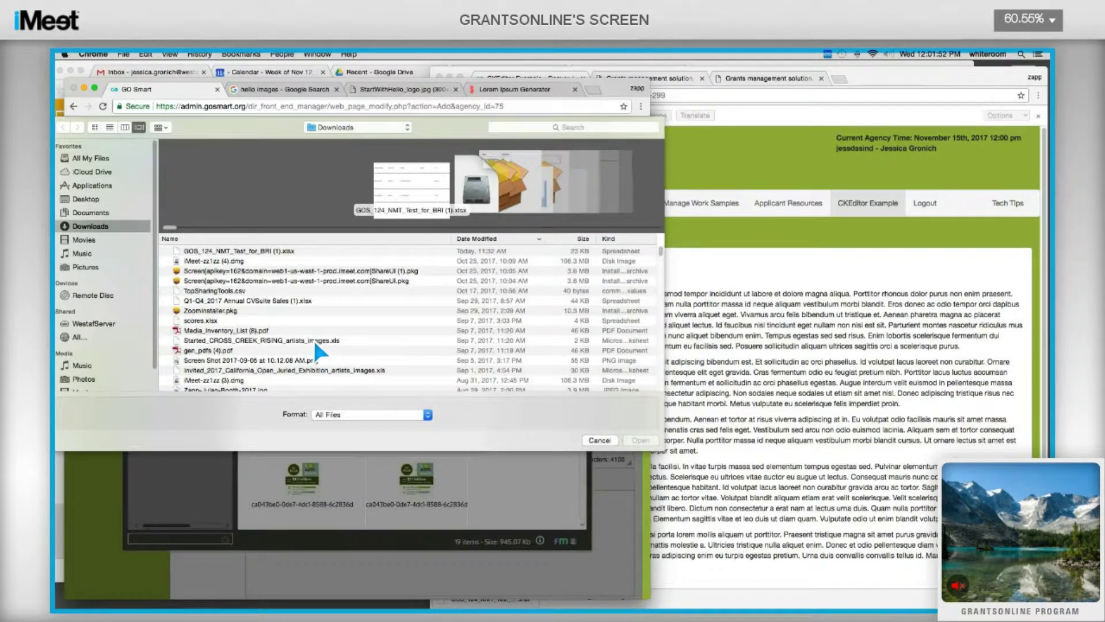
scroll(313, 340, down, 5)
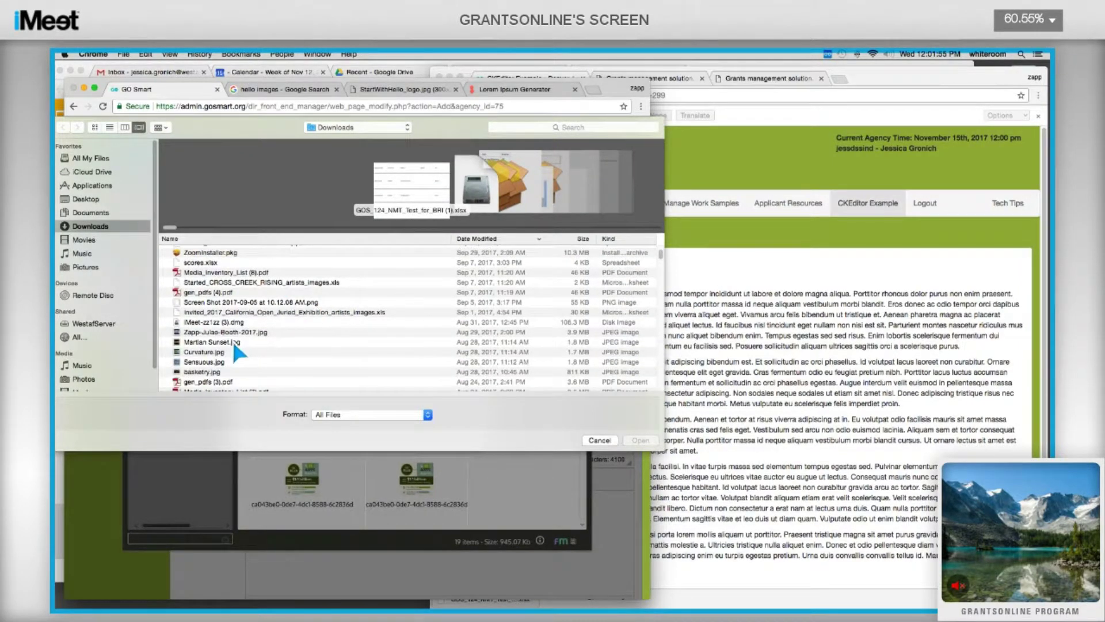
double_click(231, 341)
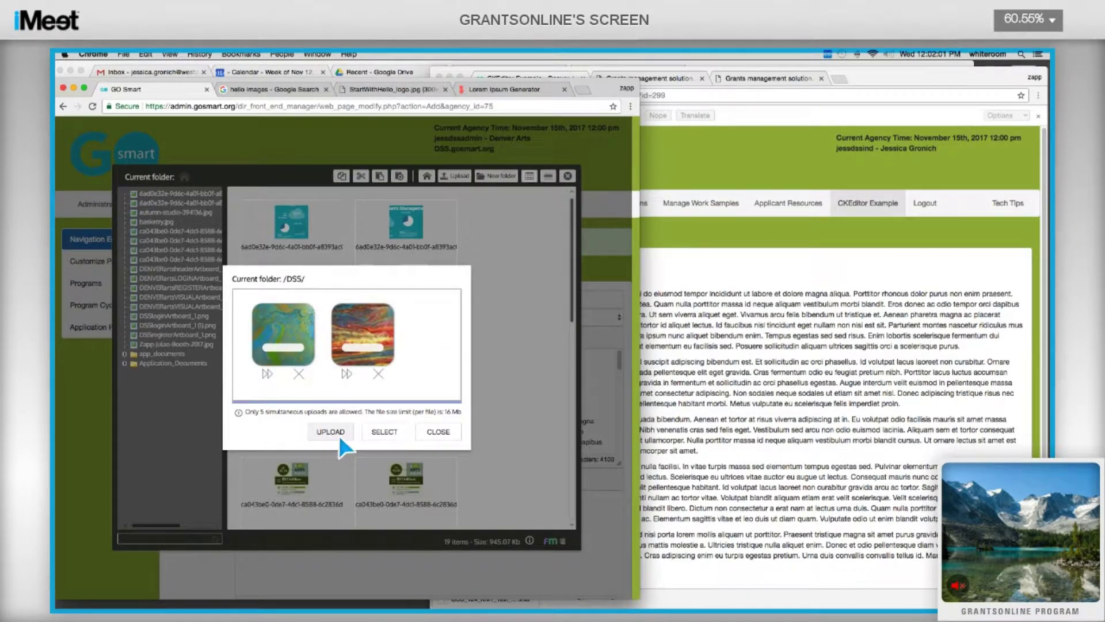
click(320, 432)
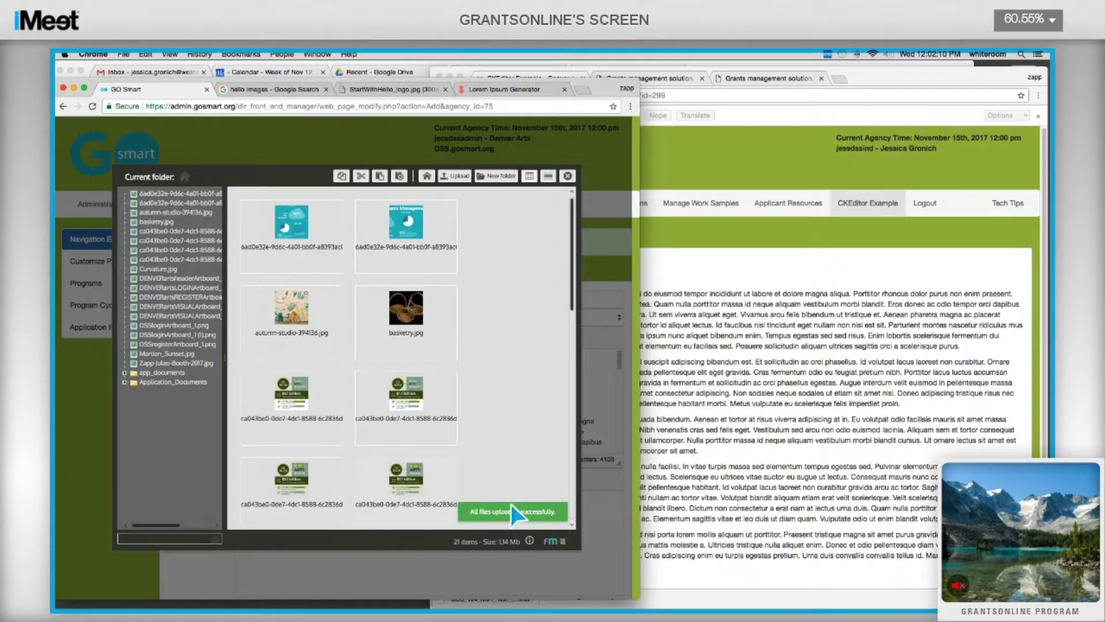
Create a 'navigation page images' folder and drag Zapp-Julao-Booth-2017.jpg and Martian_Sunset.jpg into it.
scroll(411, 374, down, 10)
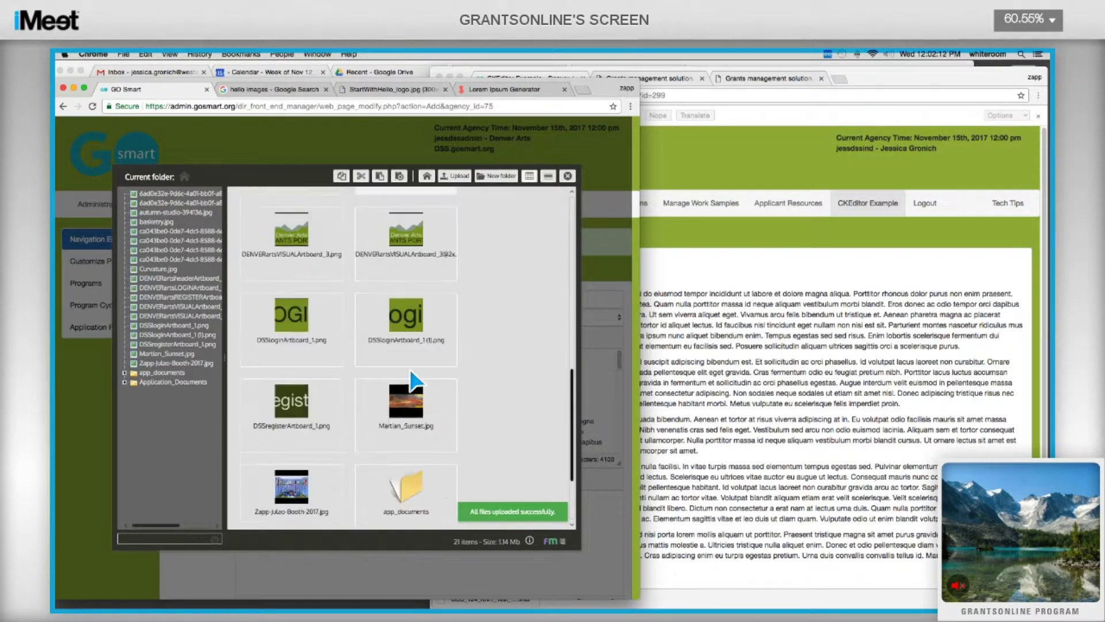
scroll(409, 366, down, 1)
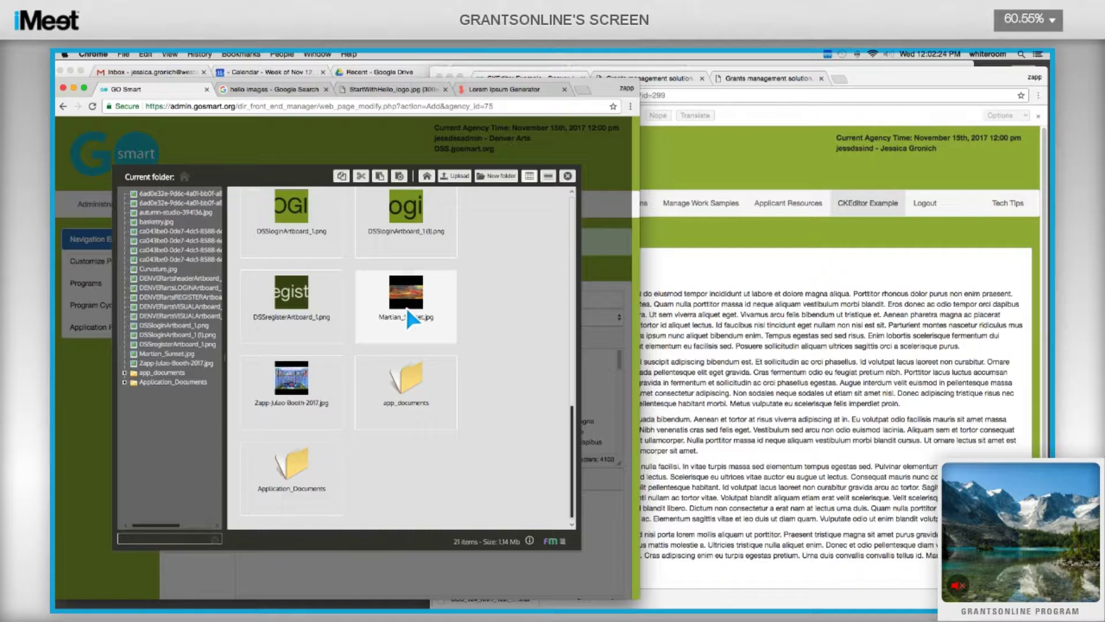
click(492, 183)
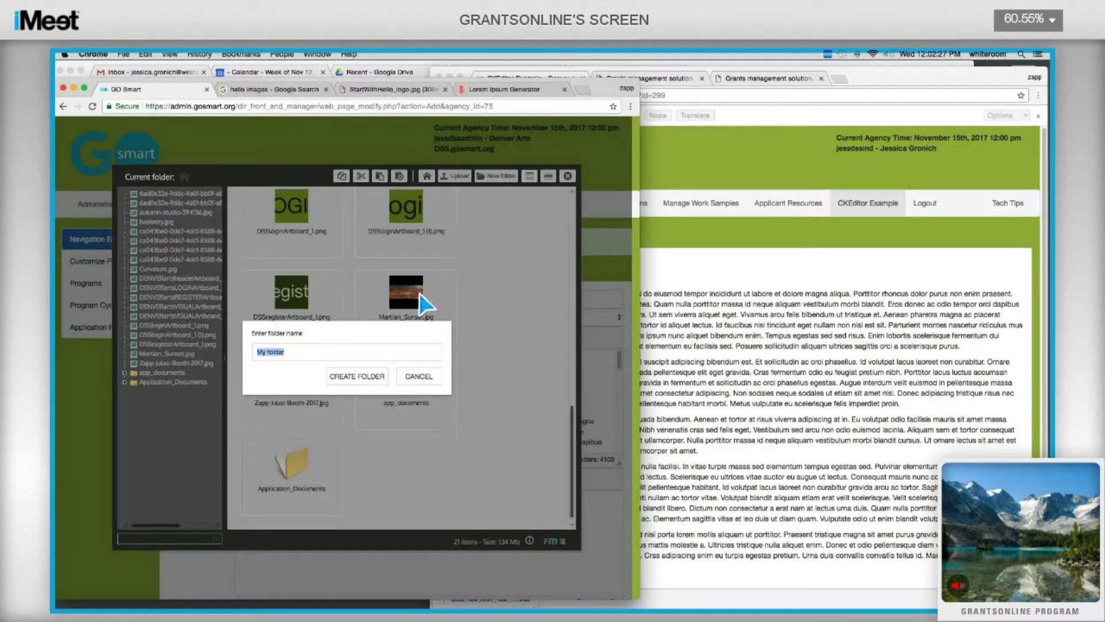
text(navigation page images)
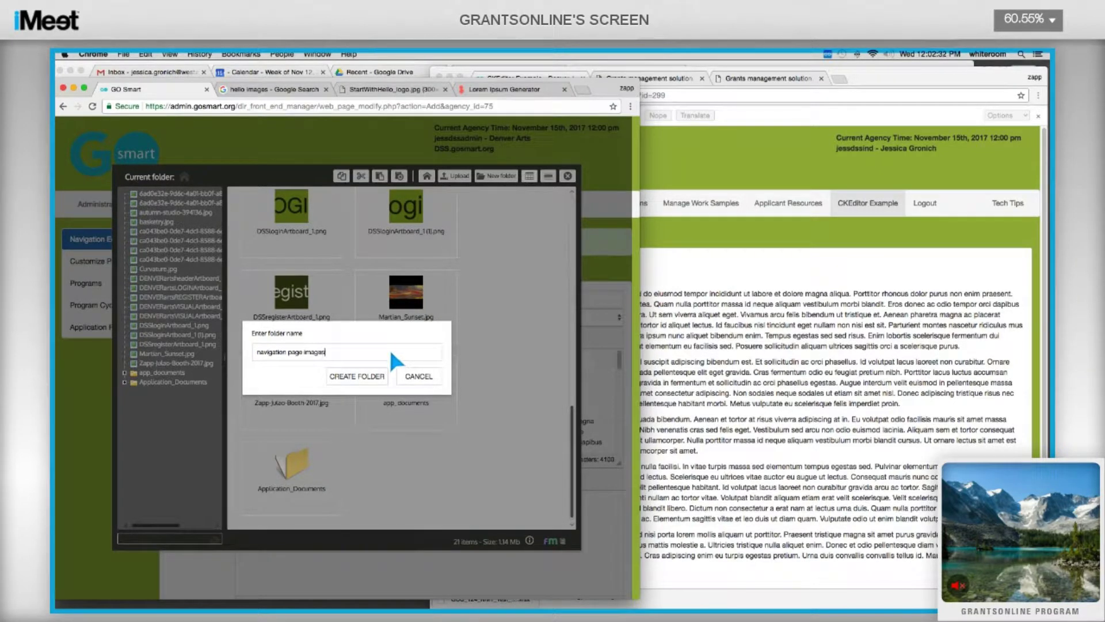
click(346, 375)
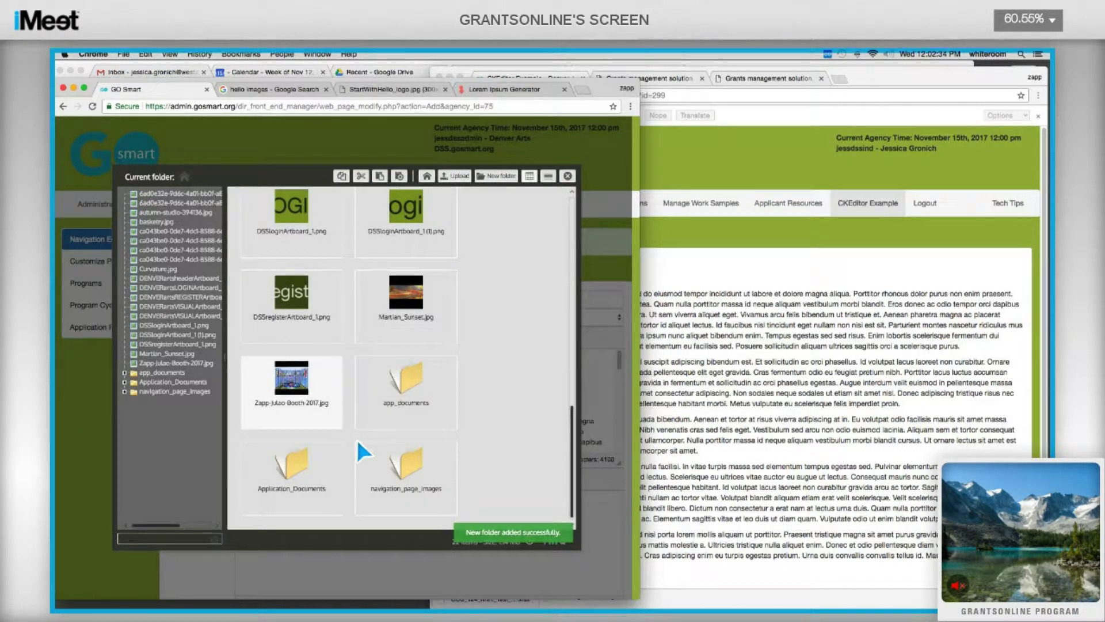
drag(314, 397, 392, 475)
drag(400, 302, 308, 485)
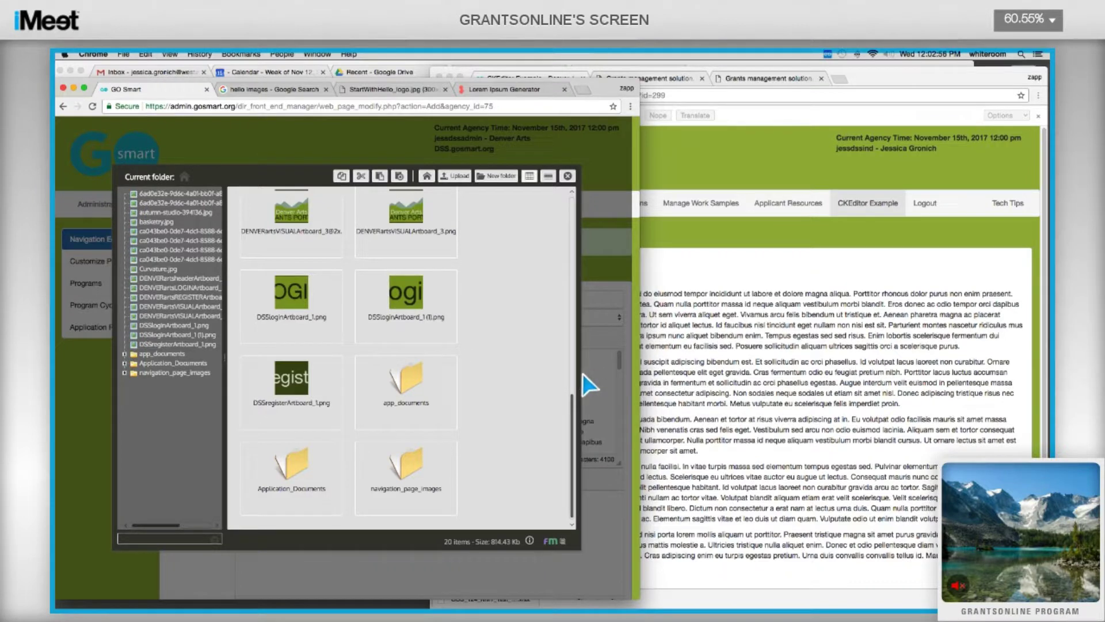
Choose Martian_Sunset.jpg from the navigation_page_images folder as the image.
double_click(400, 484)
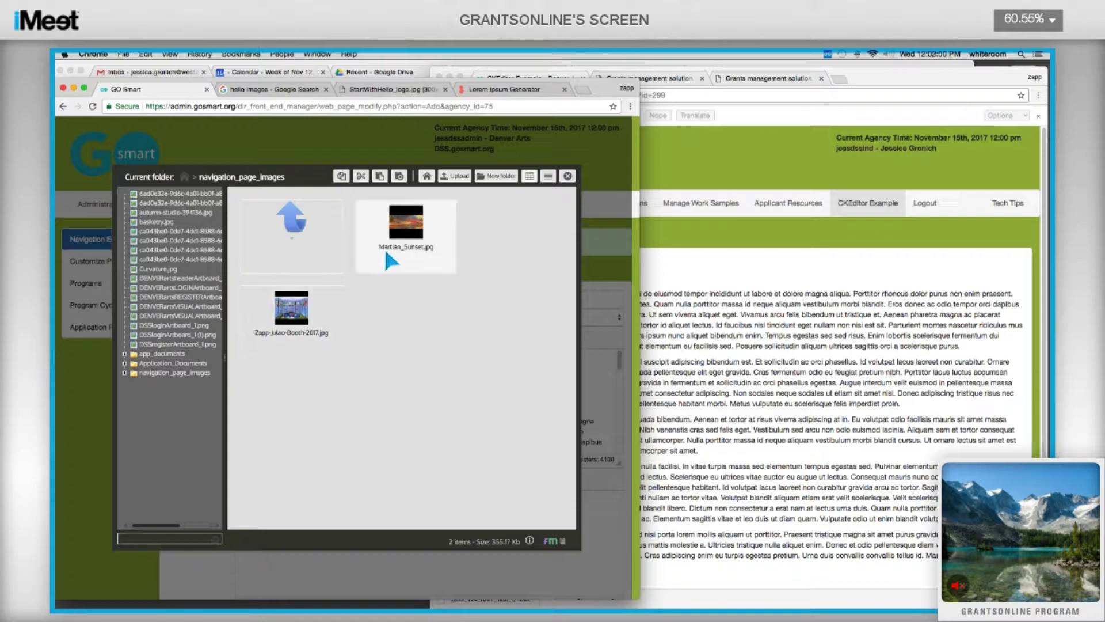
double_click(413, 241)
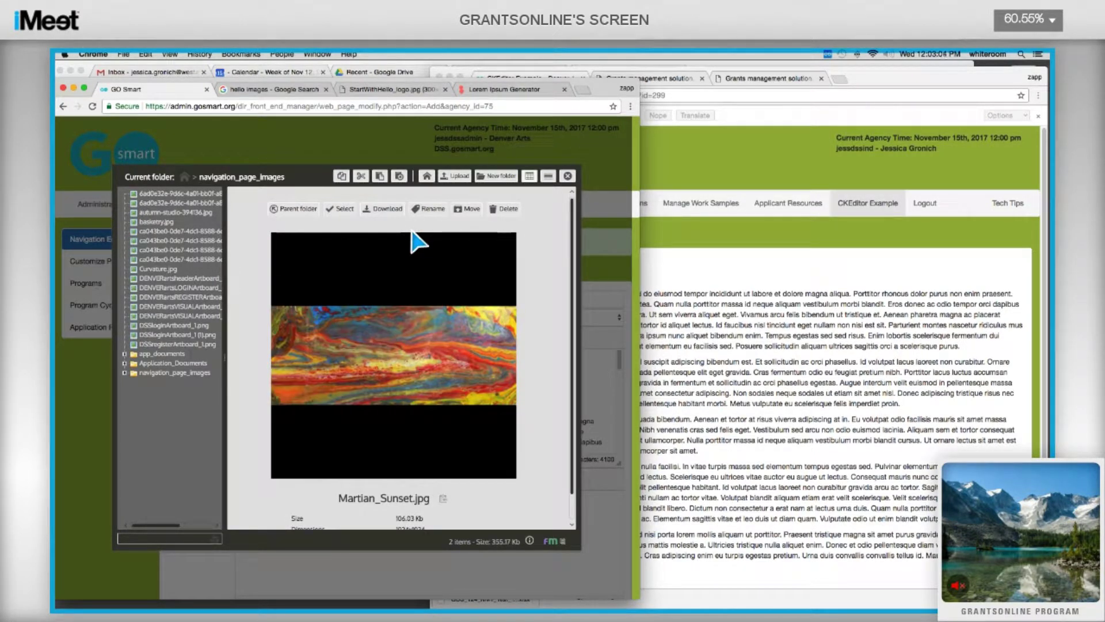
click(346, 211)
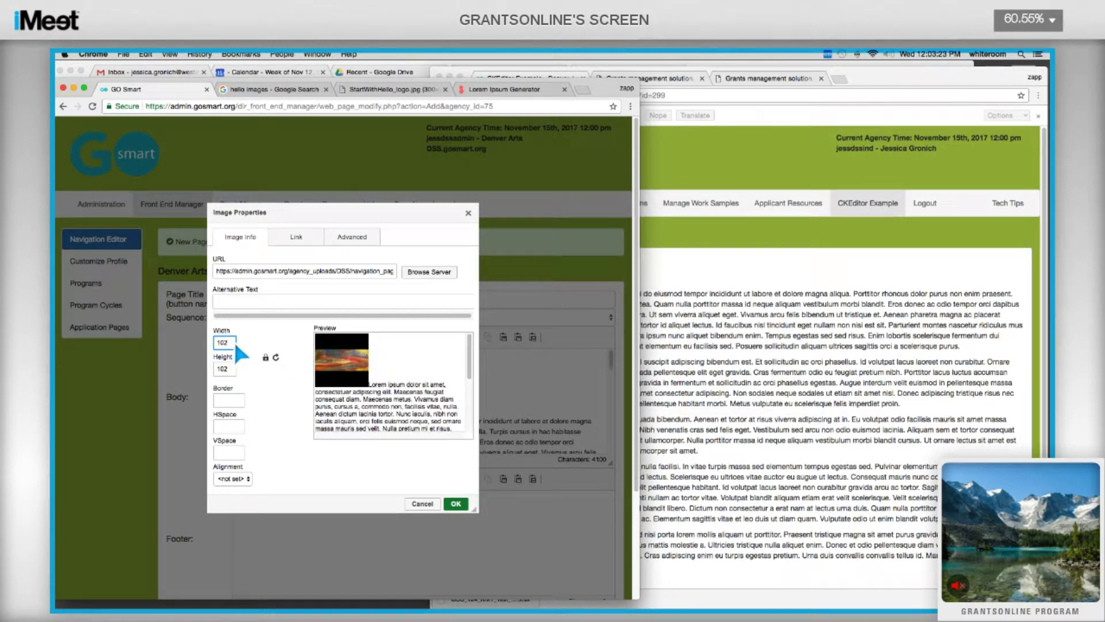
Keep the image at 102 wide with HSpace and VSpace 10, aligned right.
text(4)
key(BackSpace)
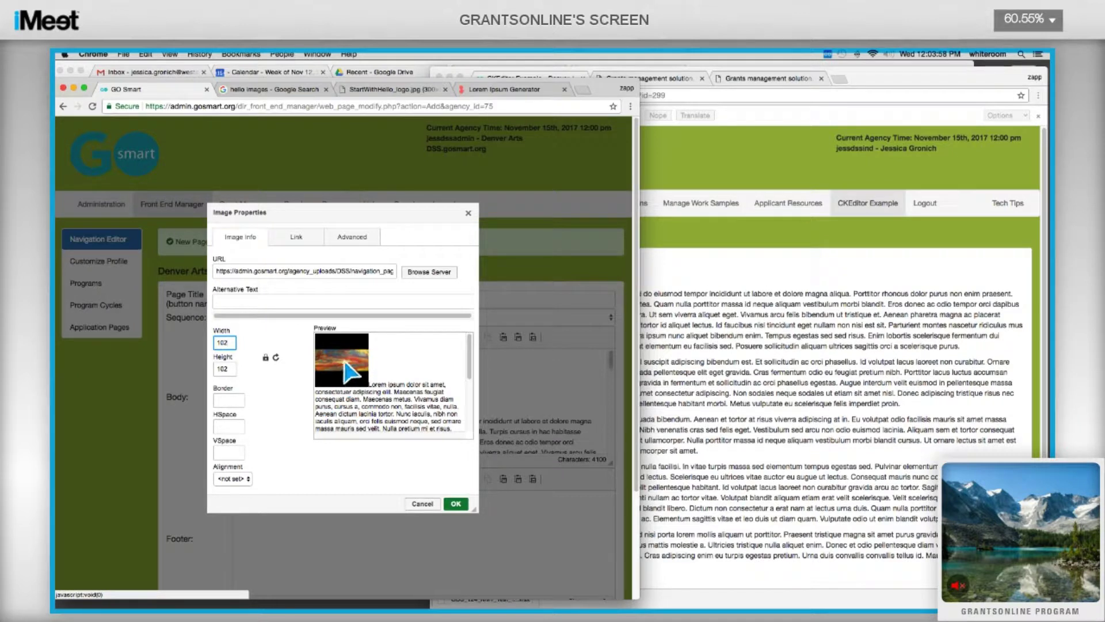
click(229, 425)
text(10)
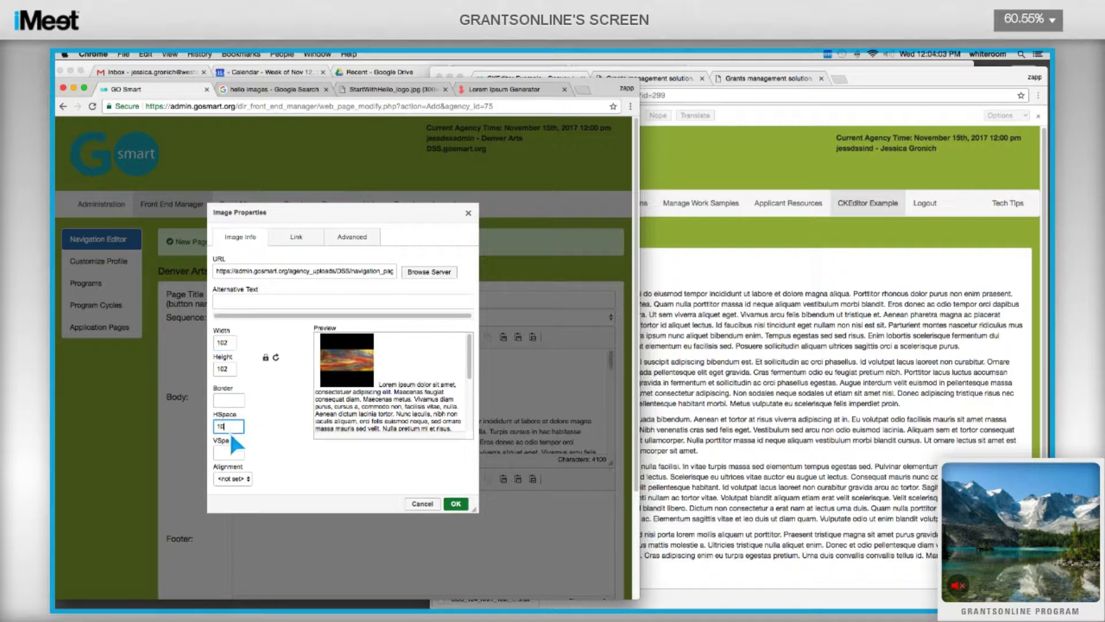
key(Tab)
text(10)
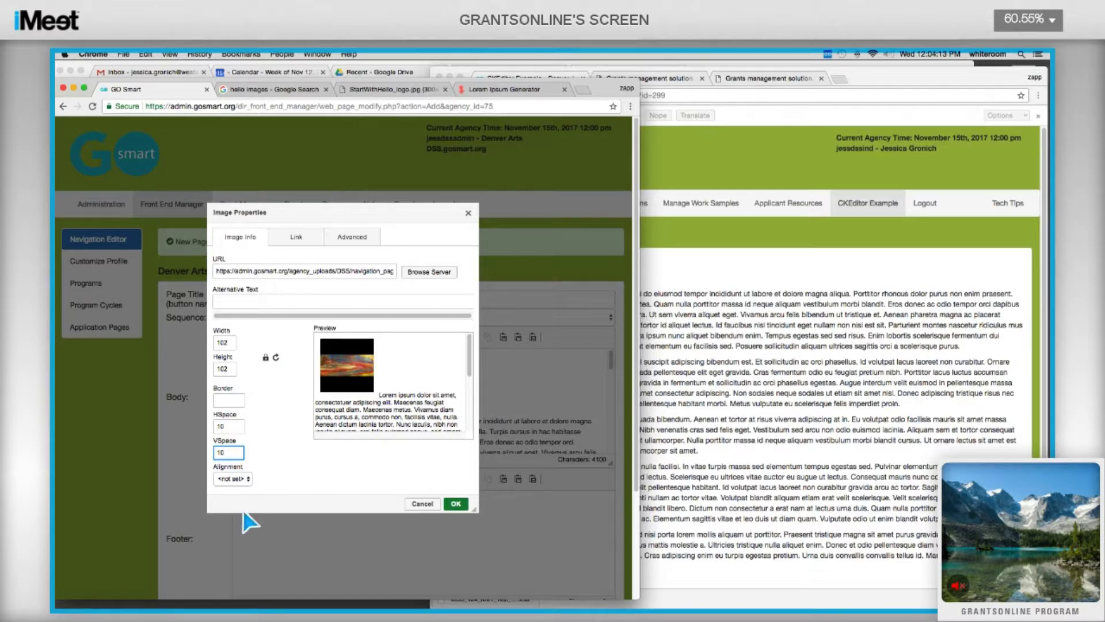
click(248, 479)
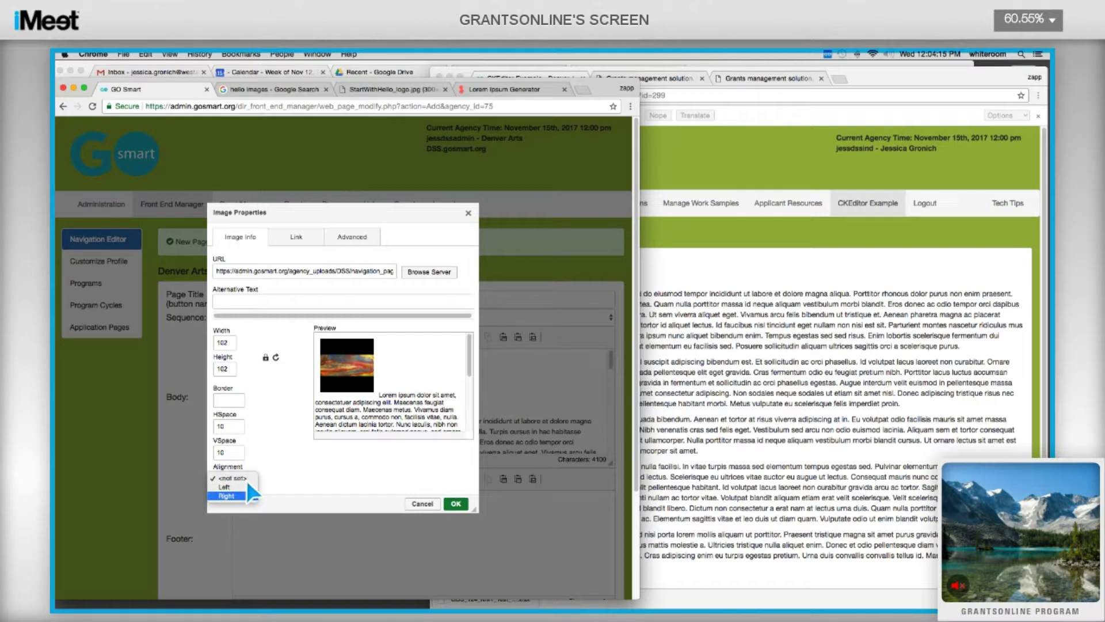
click(247, 497)
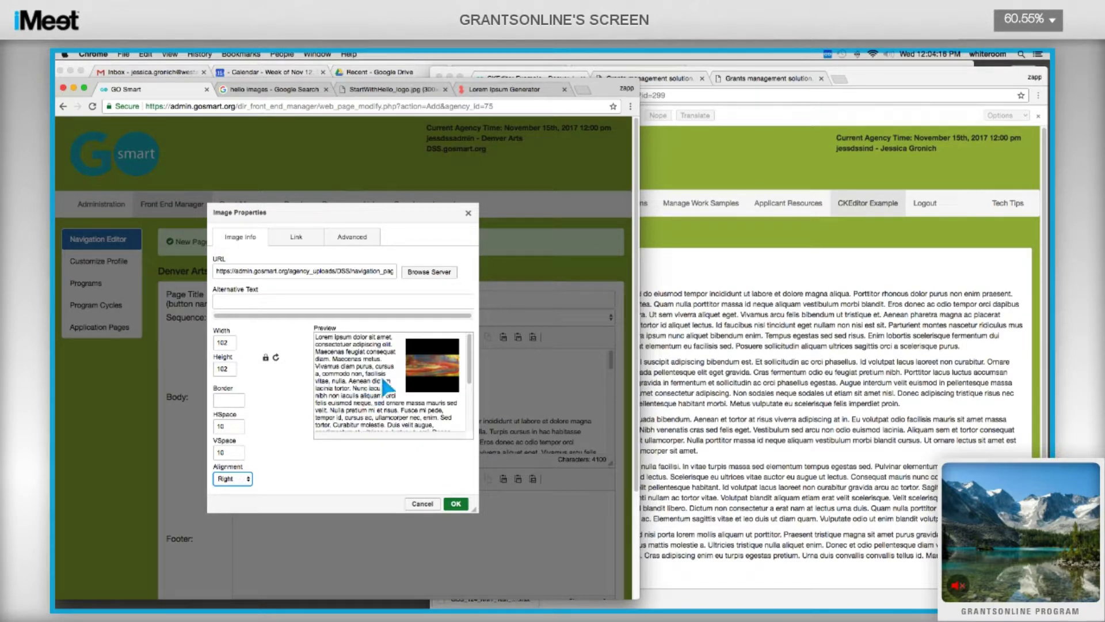
click(460, 506)
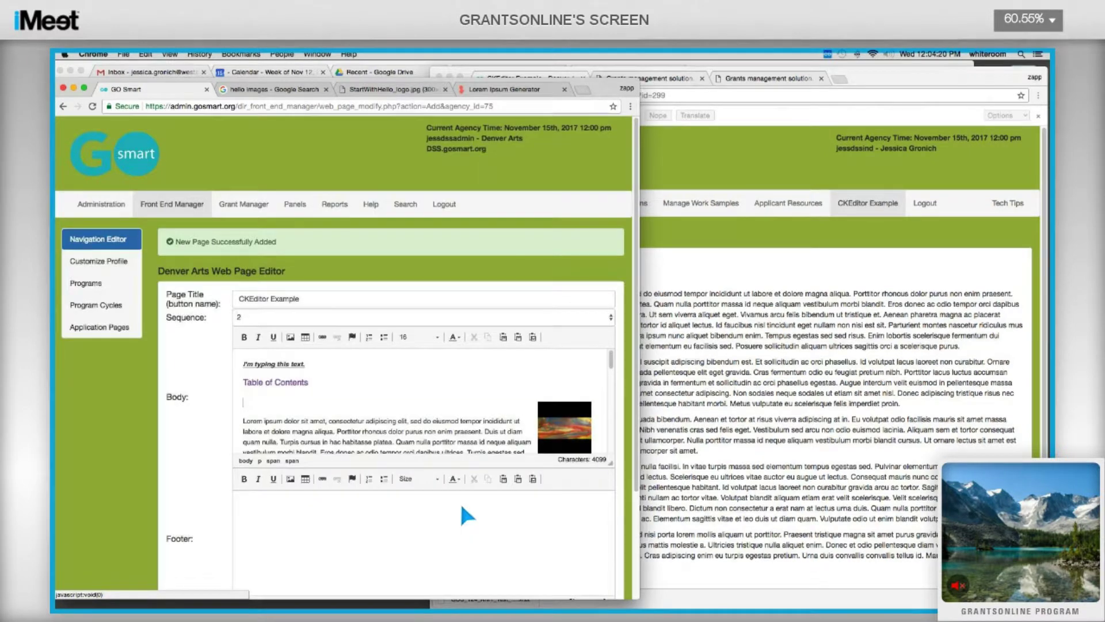
Start a new image in a later paragraph and bring up the StartWithHello logo to copy its URL.
scroll(437, 403, down, 2)
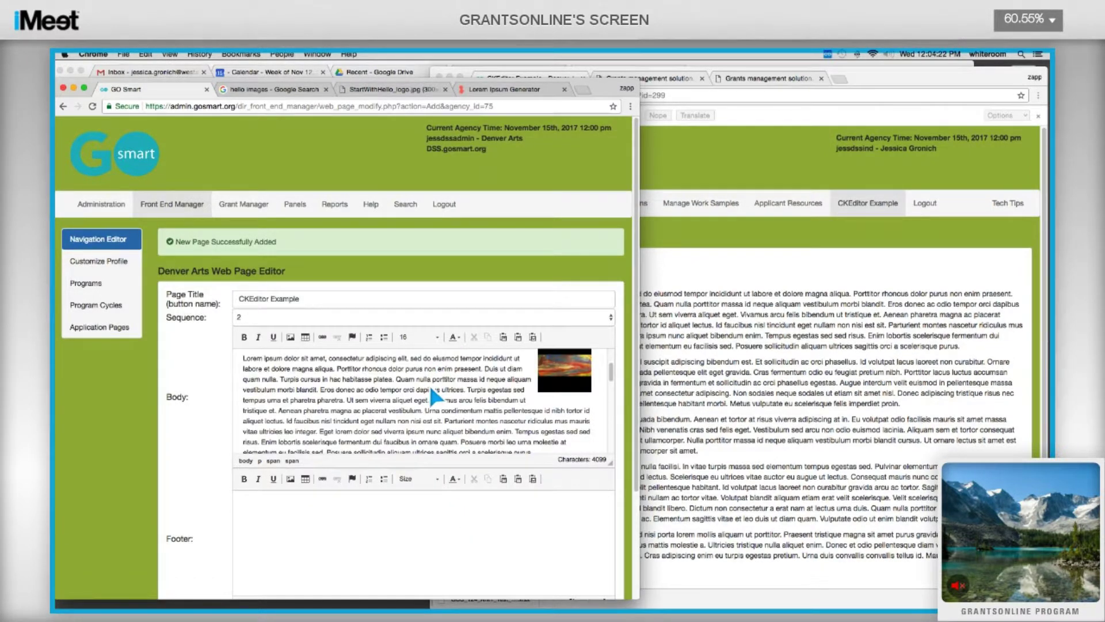
scroll(507, 382, down, 2)
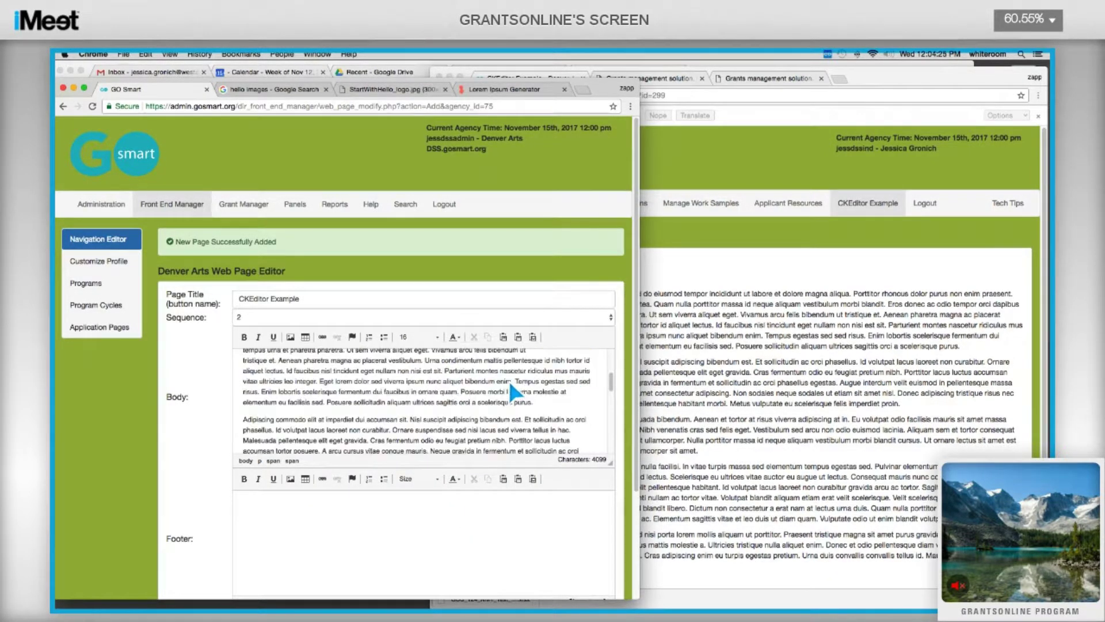
click(284, 412)
click(291, 337)
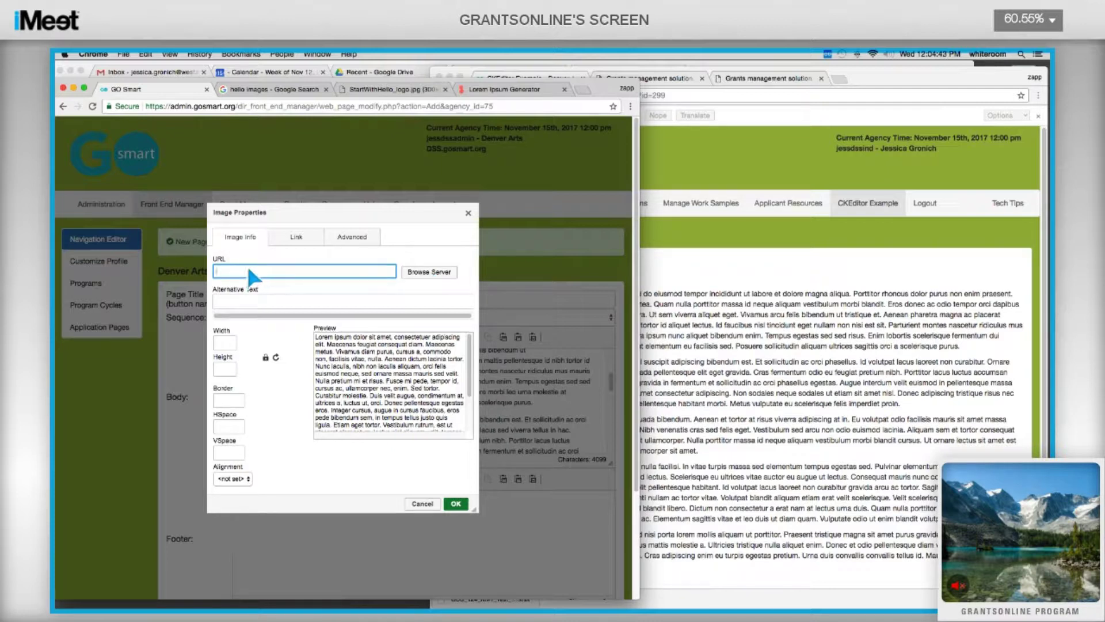
click(392, 90)
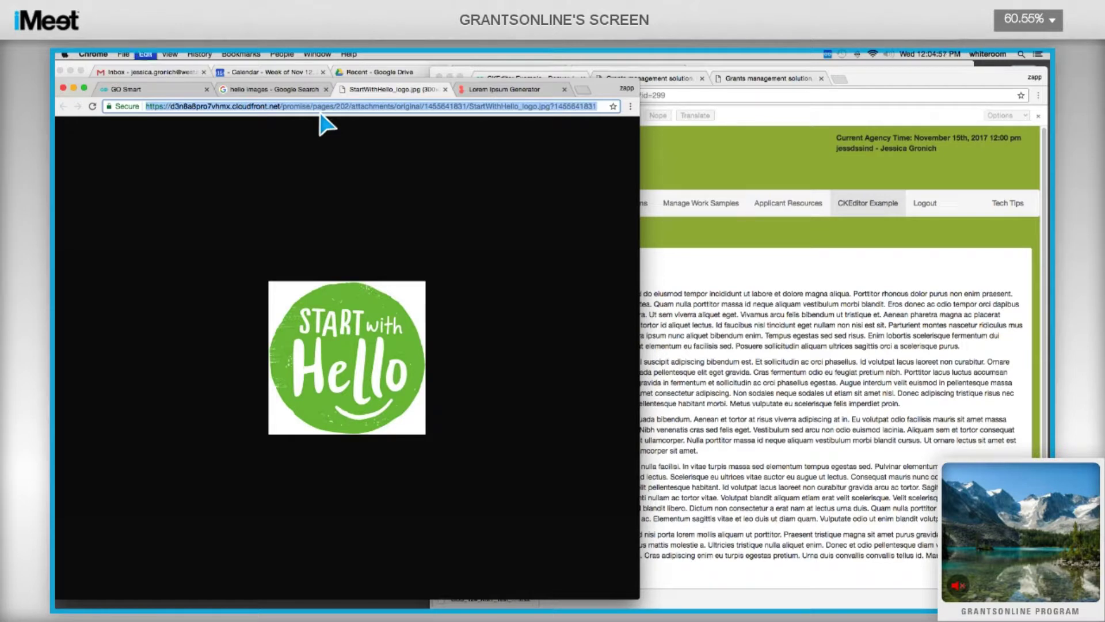
Paste the Start with Hello logo's address into the Image Properties URL field.
click(184, 94)
key(super+v)
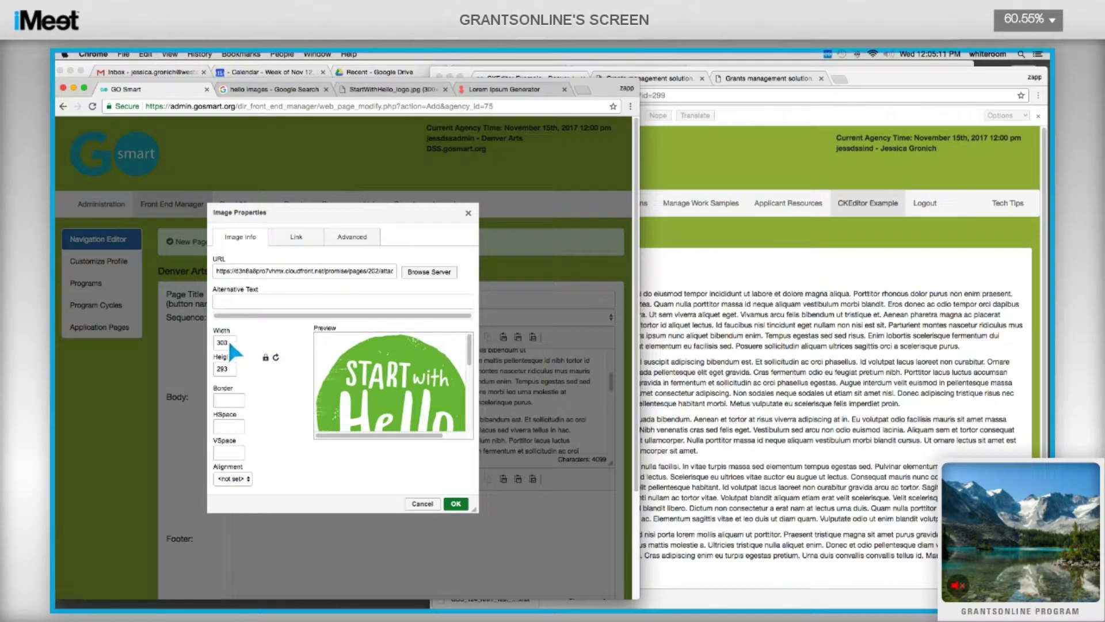
Insert the logo at width 100 with HSpace and VSpace 10.
key(BackSpace)
key(BackSpace)
key(BackSpace)
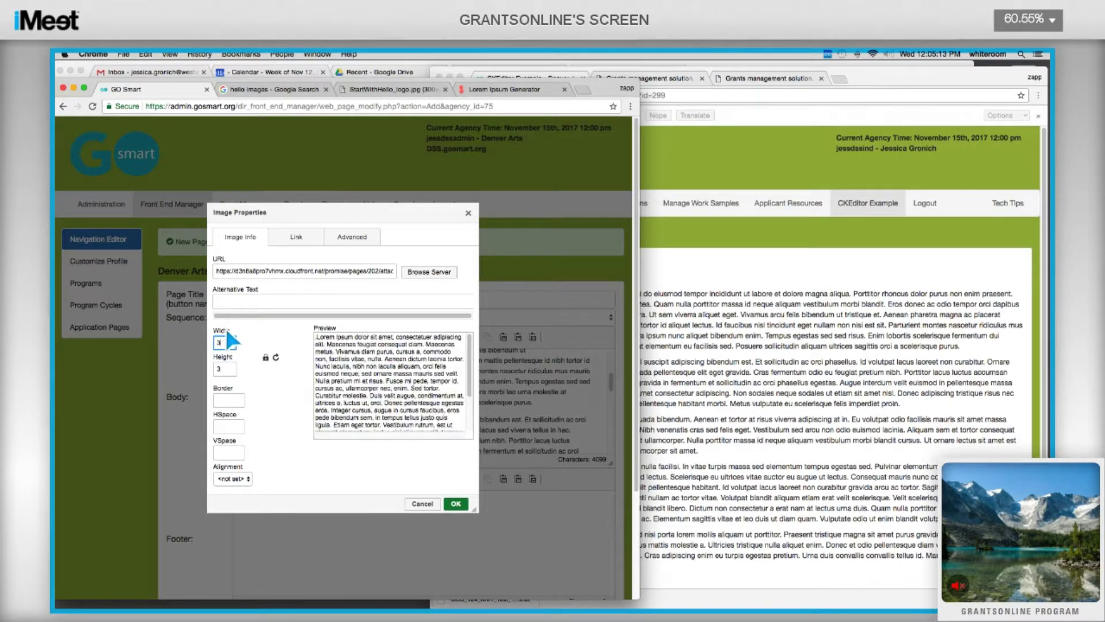
text(100)
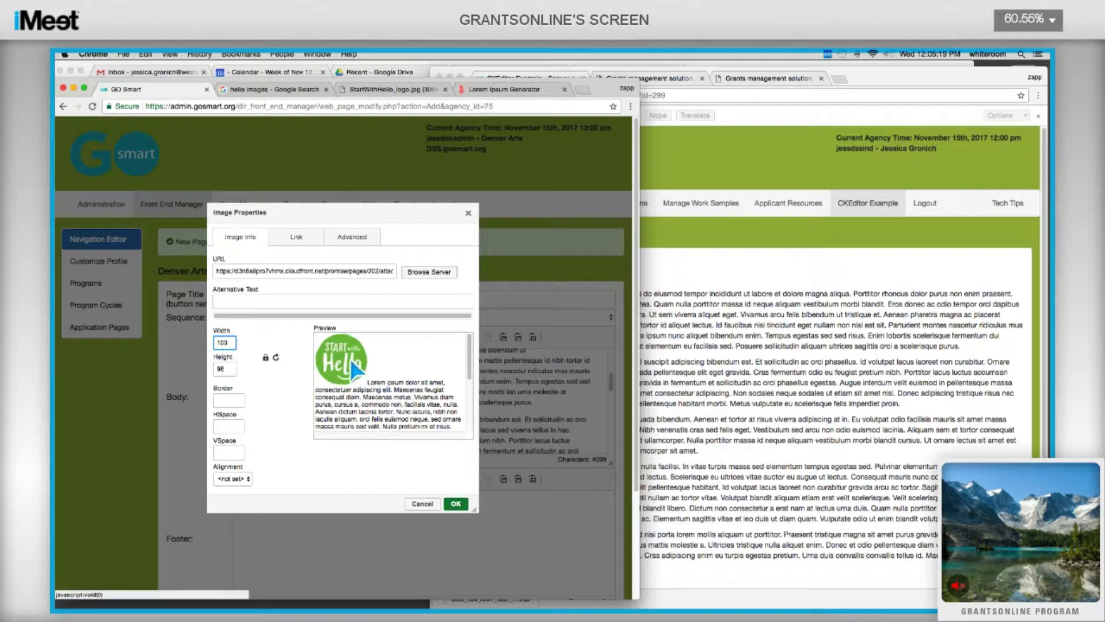
click(228, 427)
text(10)
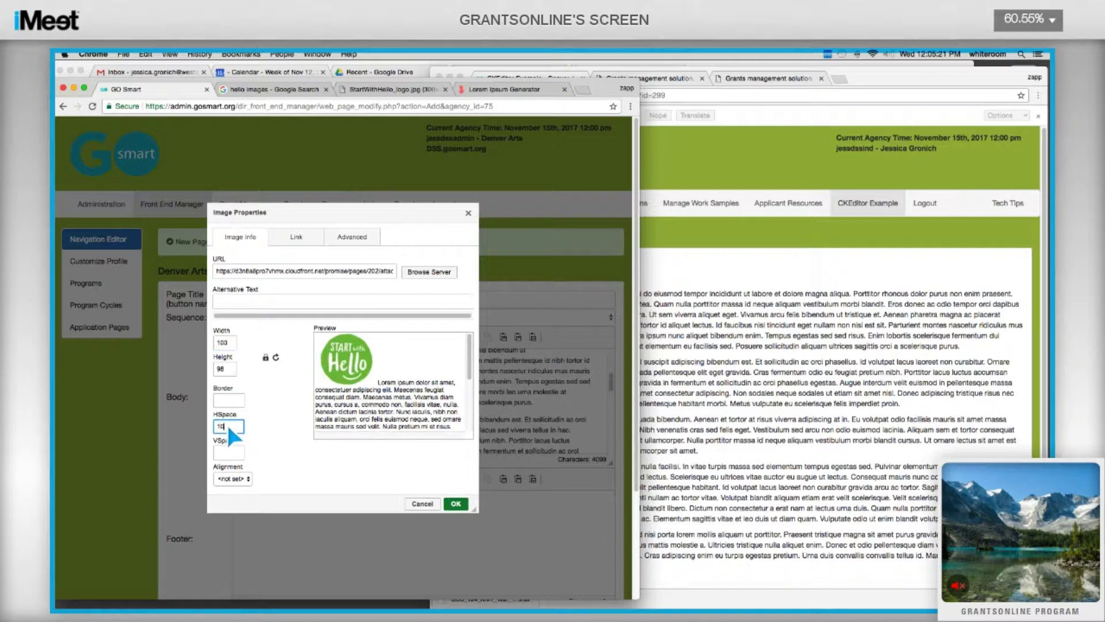
key(Tab)
text(10)
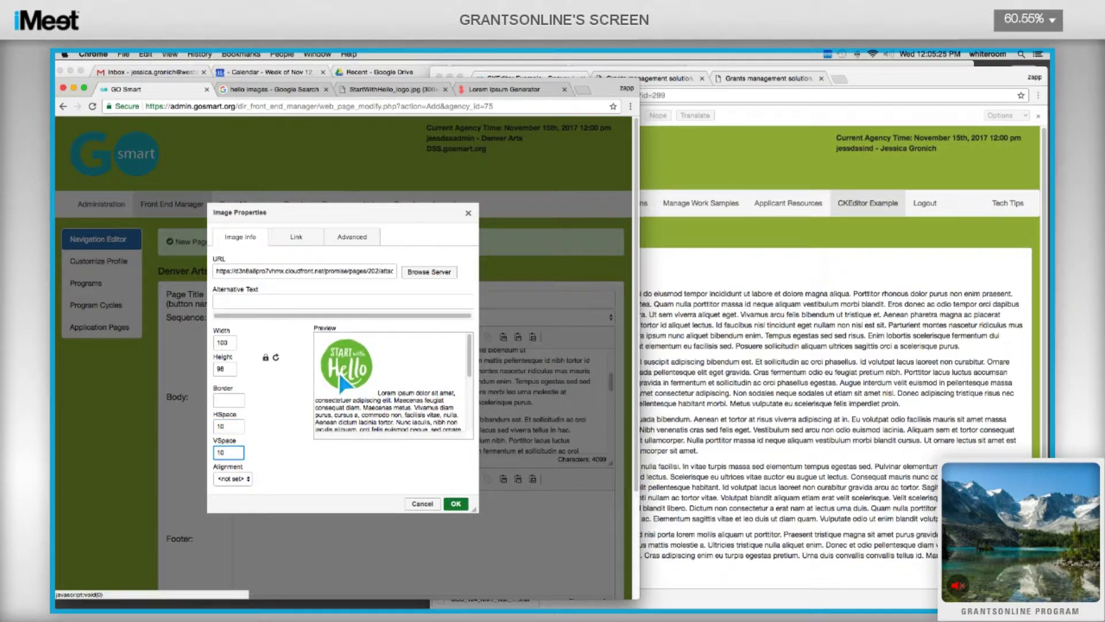
click(457, 503)
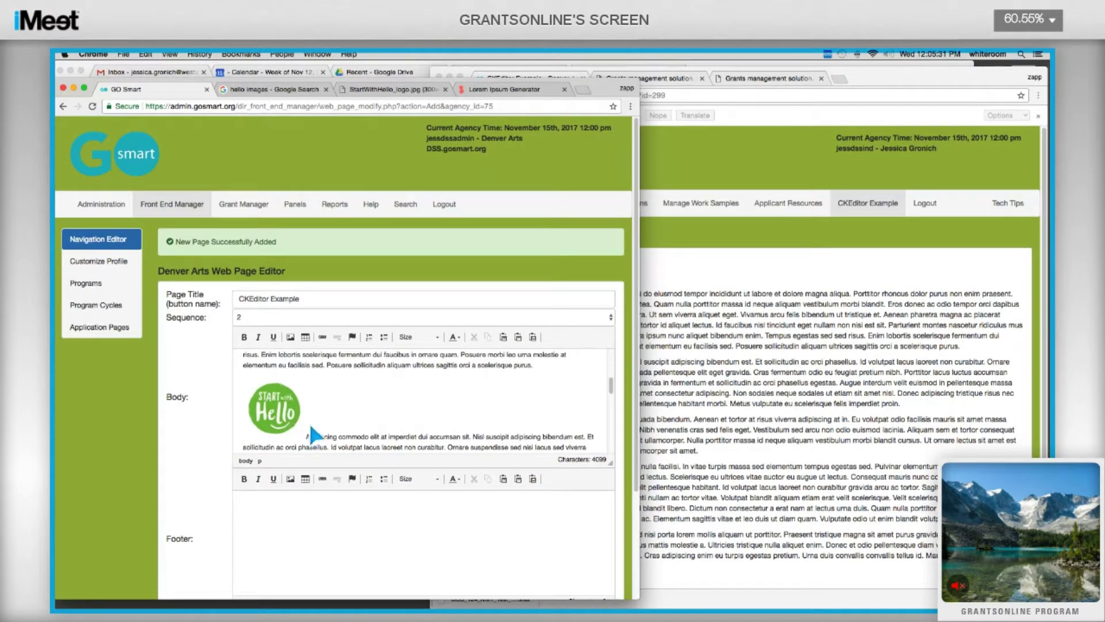
Add an empty paragraph after 'imperdiet proin.'.
scroll(366, 404, down, 5)
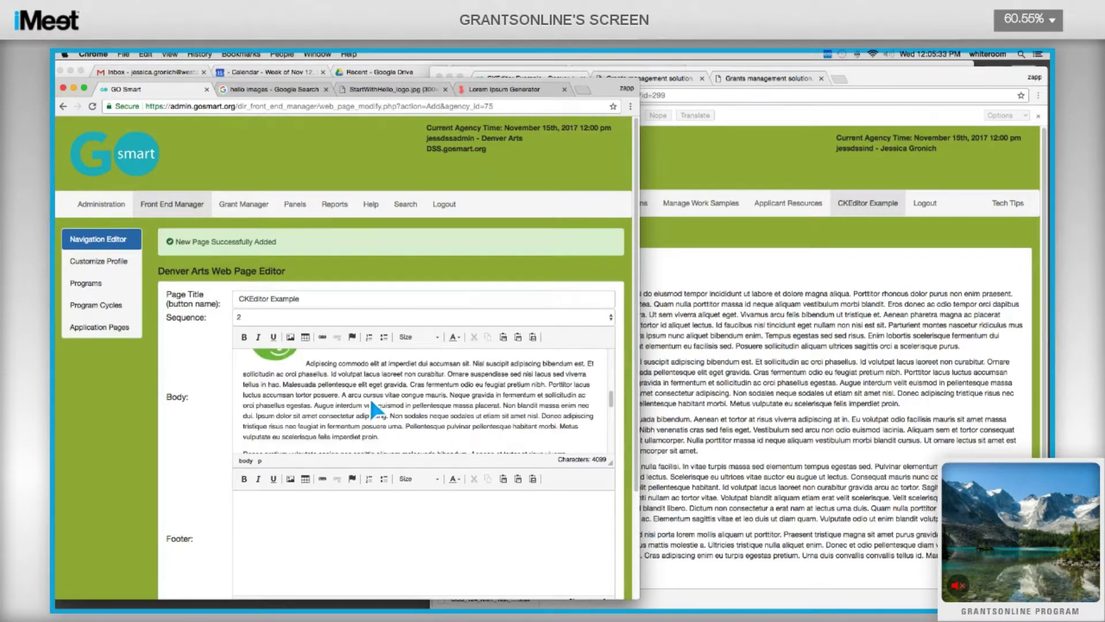
click(371, 405)
key(Return)
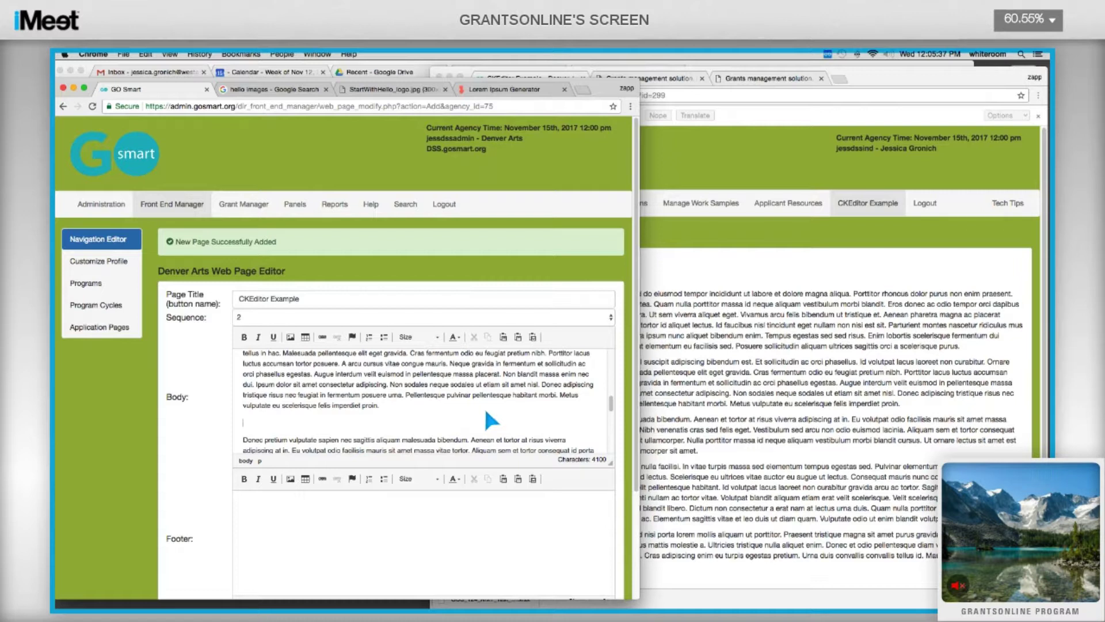
click(306, 337)
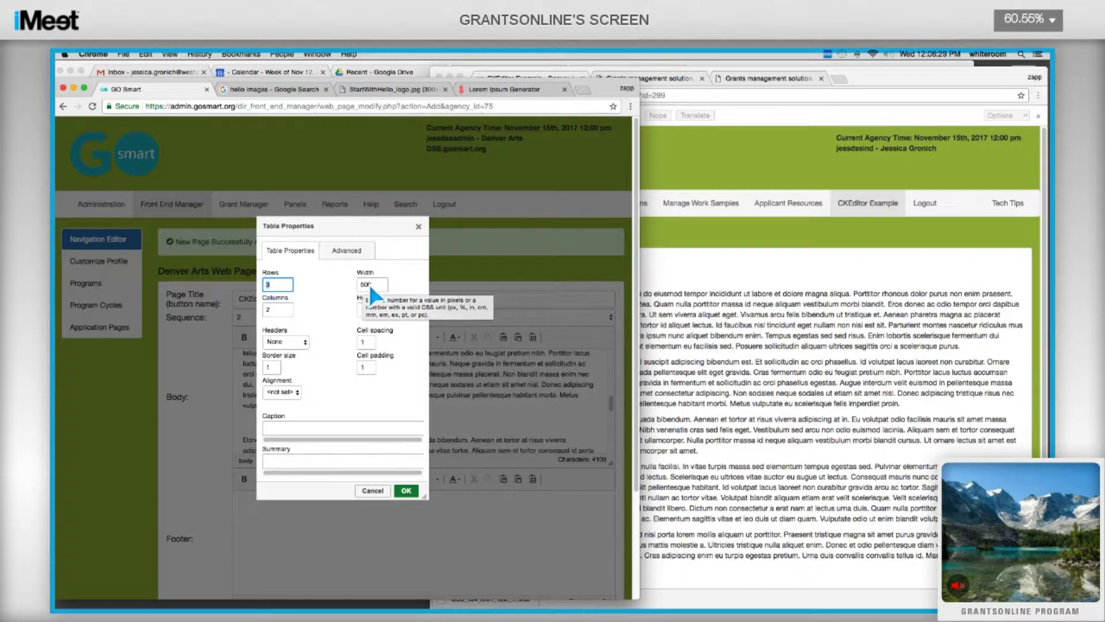
Insert the 3×2 table with Headers None, centre alignment and caption 'Table Title'.
click(301, 340)
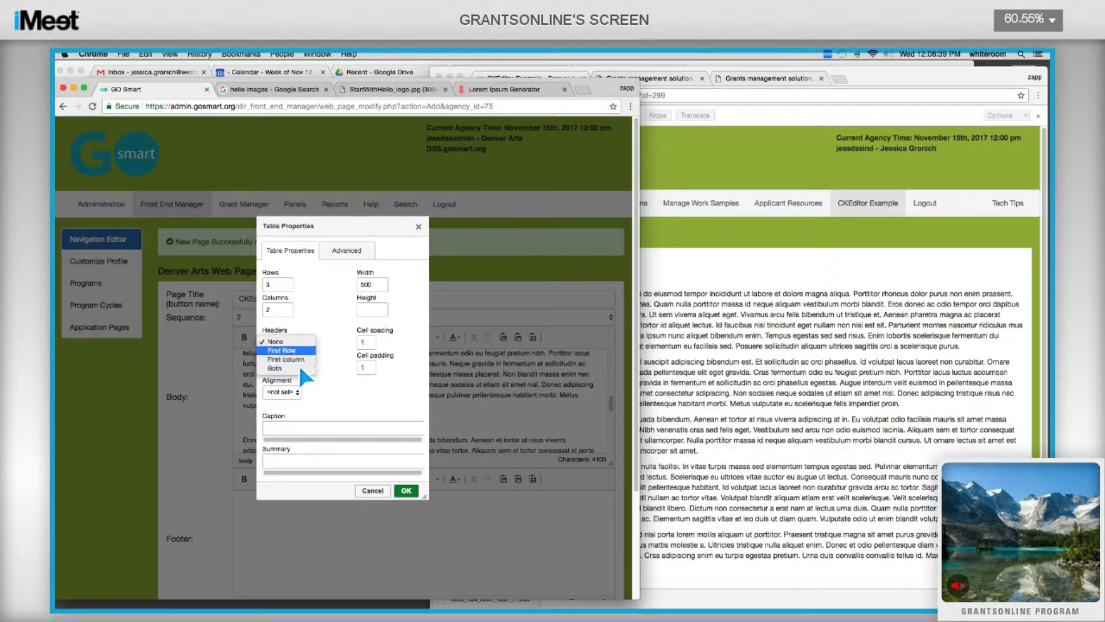
click(324, 354)
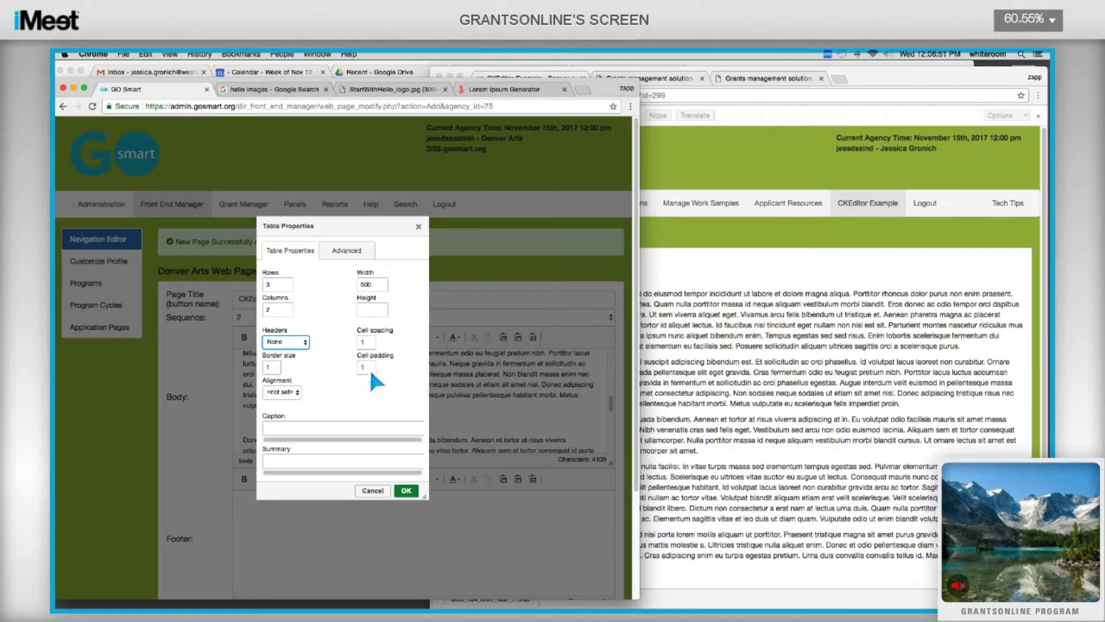
click(304, 389)
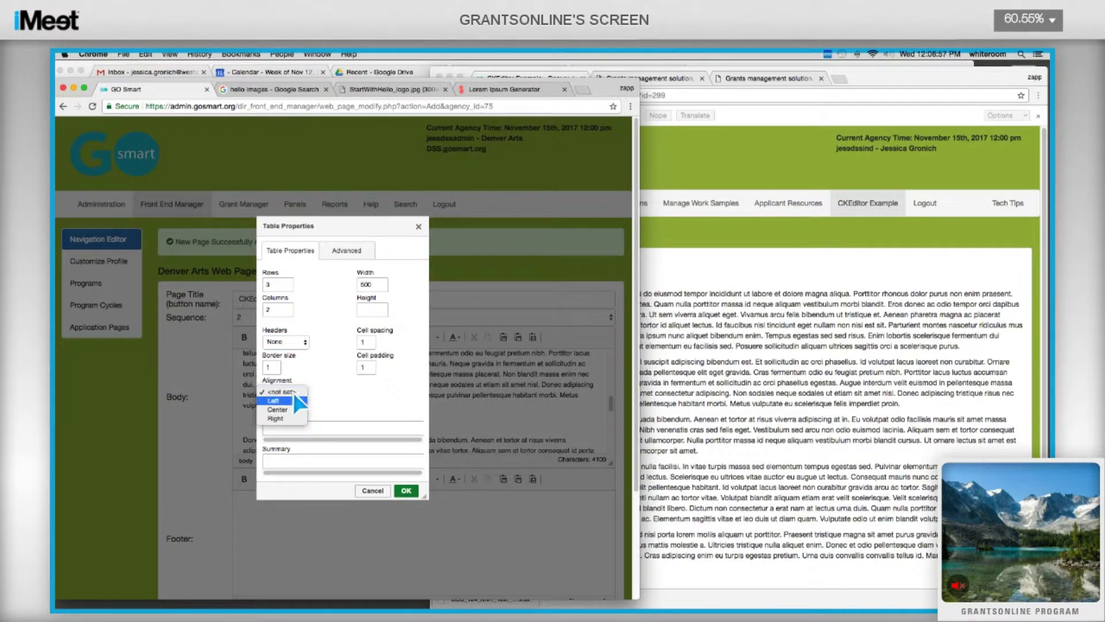
click(299, 427)
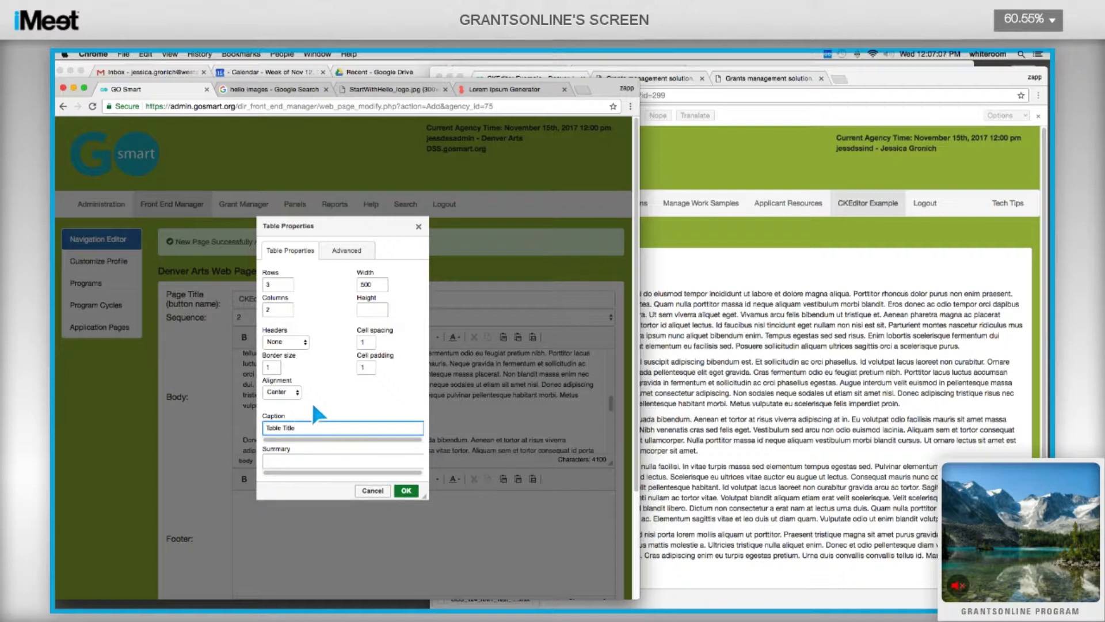
click(405, 491)
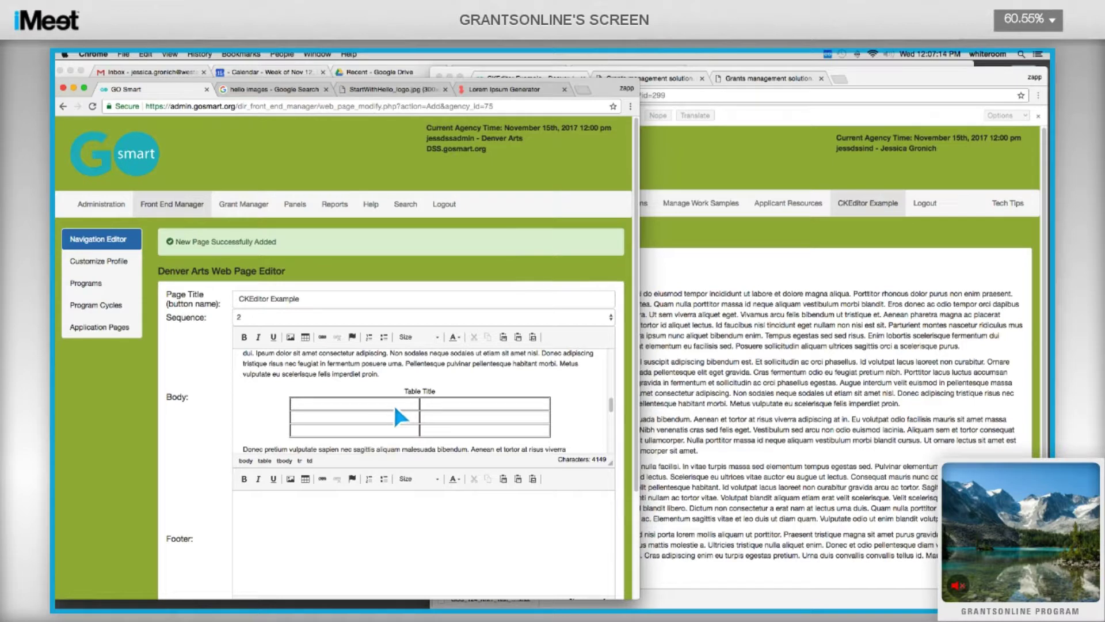
Fill the cells with 'Header 1', 'Header 2', 'This is my table' and 'Ba sure to...If you are X Please do Y'.
text(Header 1)
text(Header)
text( 2)
text(This is my ta)
text(ble)
key(Tab)
text(Ba su)
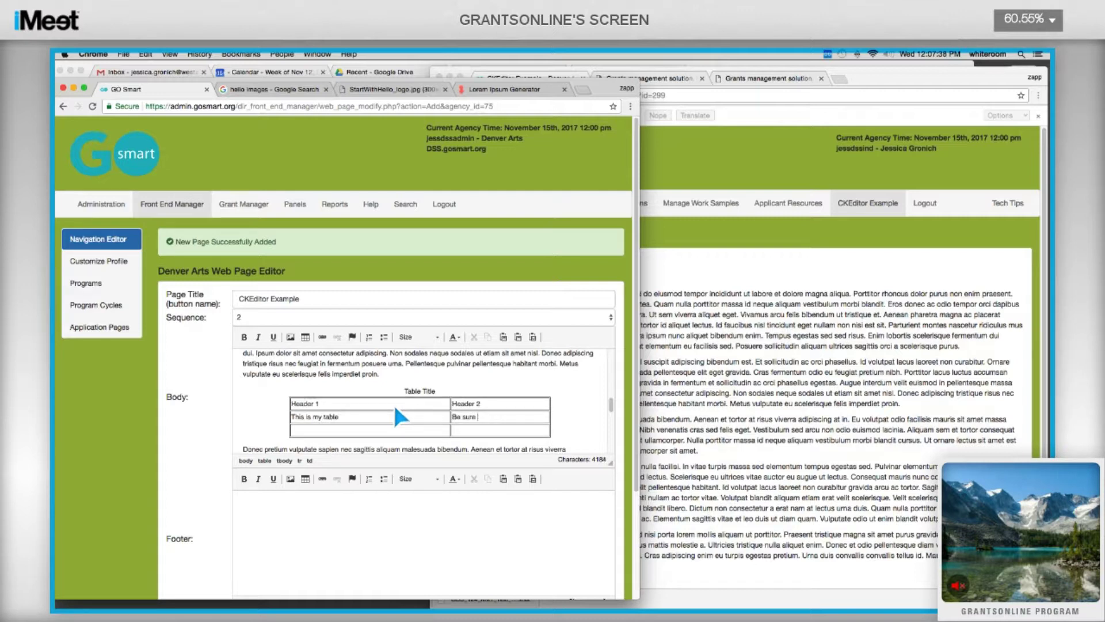
text(re to....)
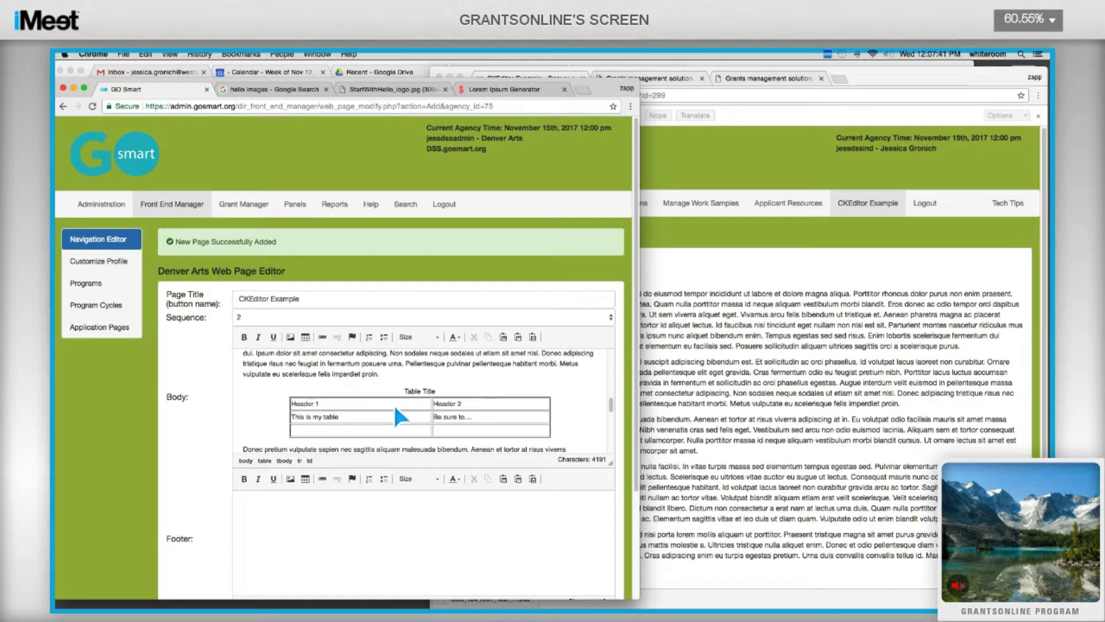
text(If you)
text(are X )
text(Please D)
key(BackSpace)
text(do Y)
Insert an empty fourth row after the table's last row.
right_click(498, 438)
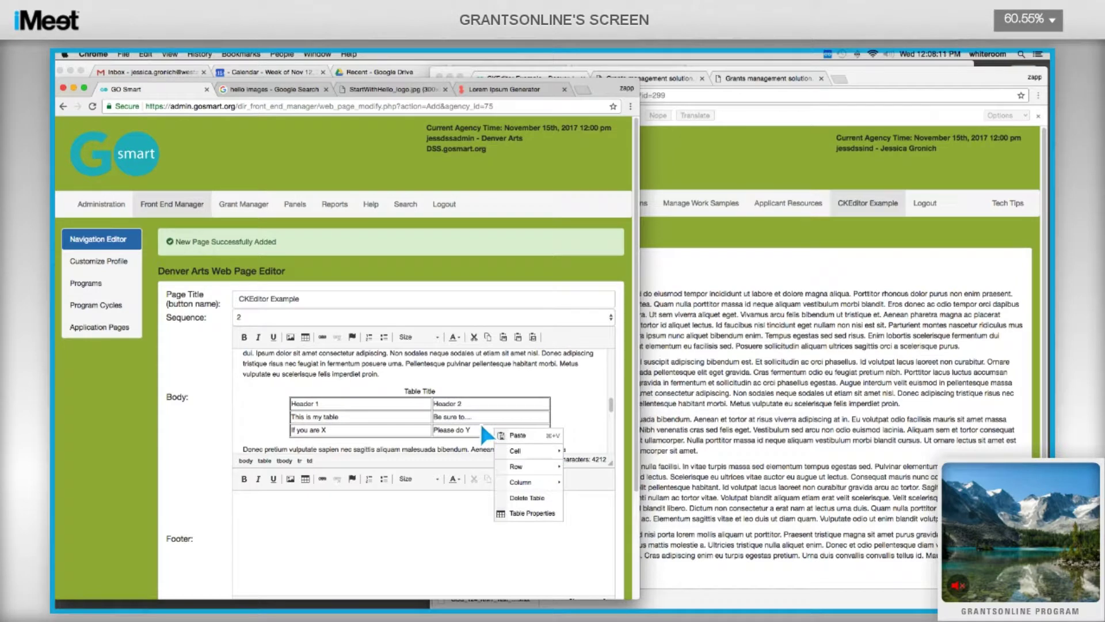
click(540, 515)
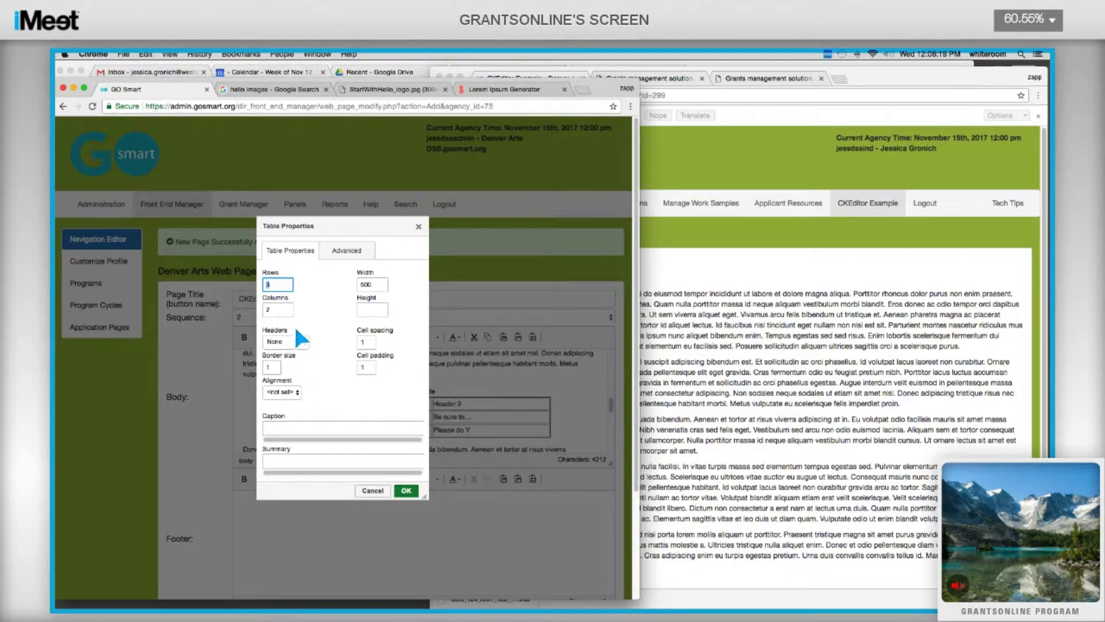
click(406, 490)
right_click(390, 383)
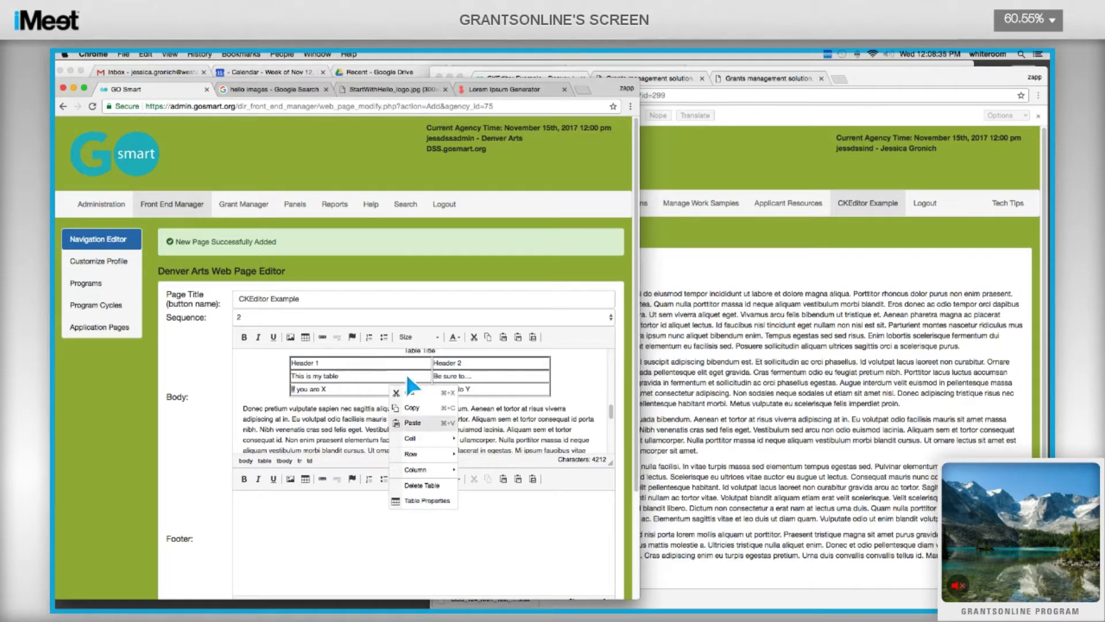
mouse_move(439, 455)
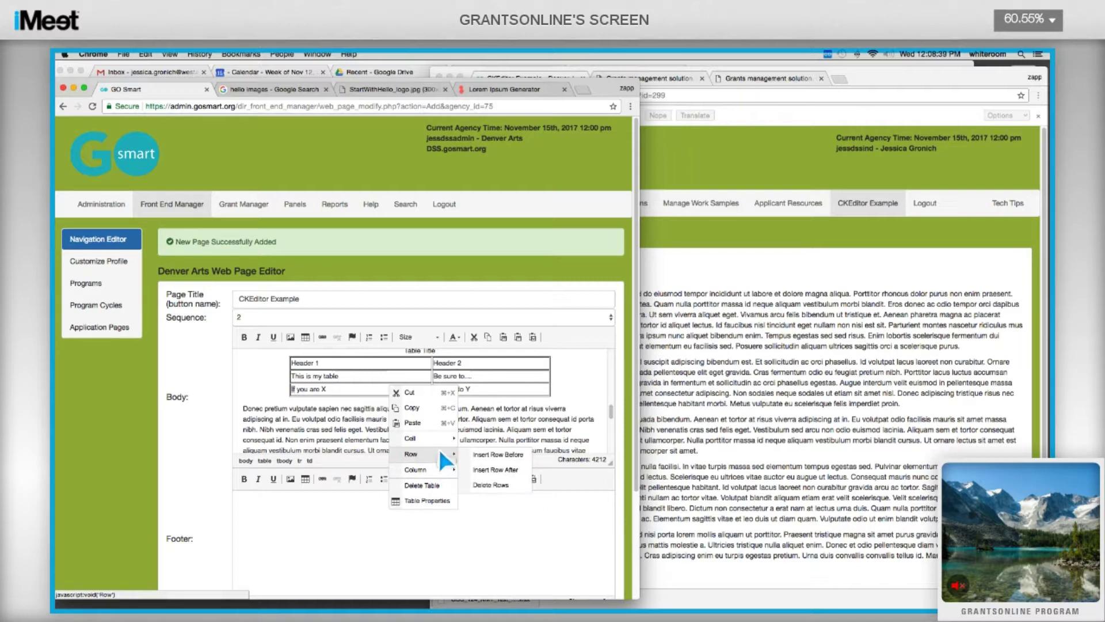
click(478, 465)
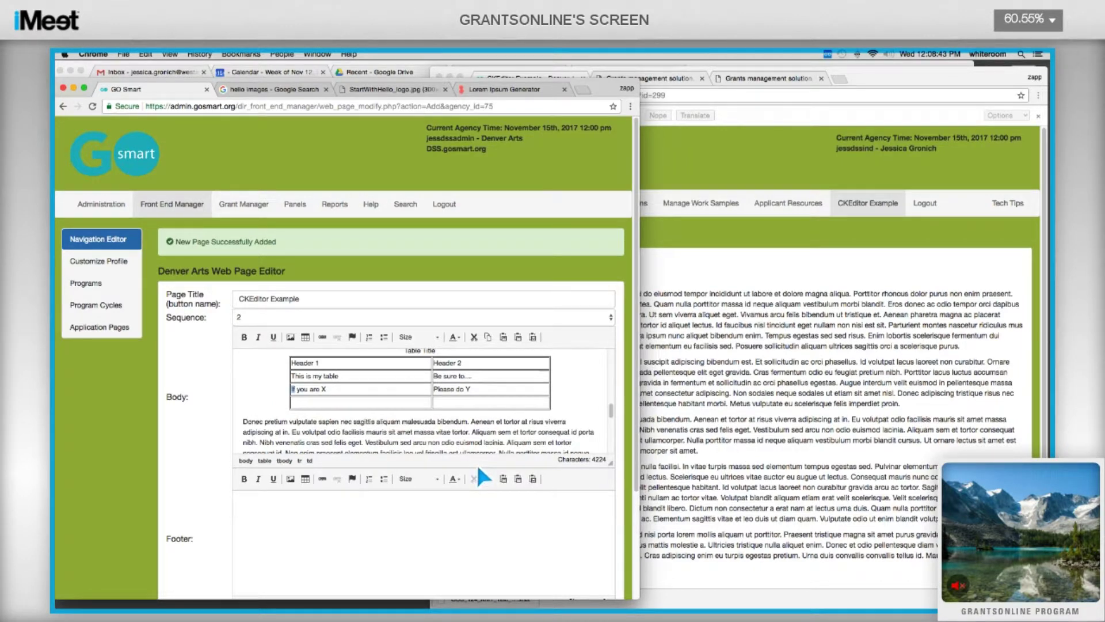
right_click(413, 410)
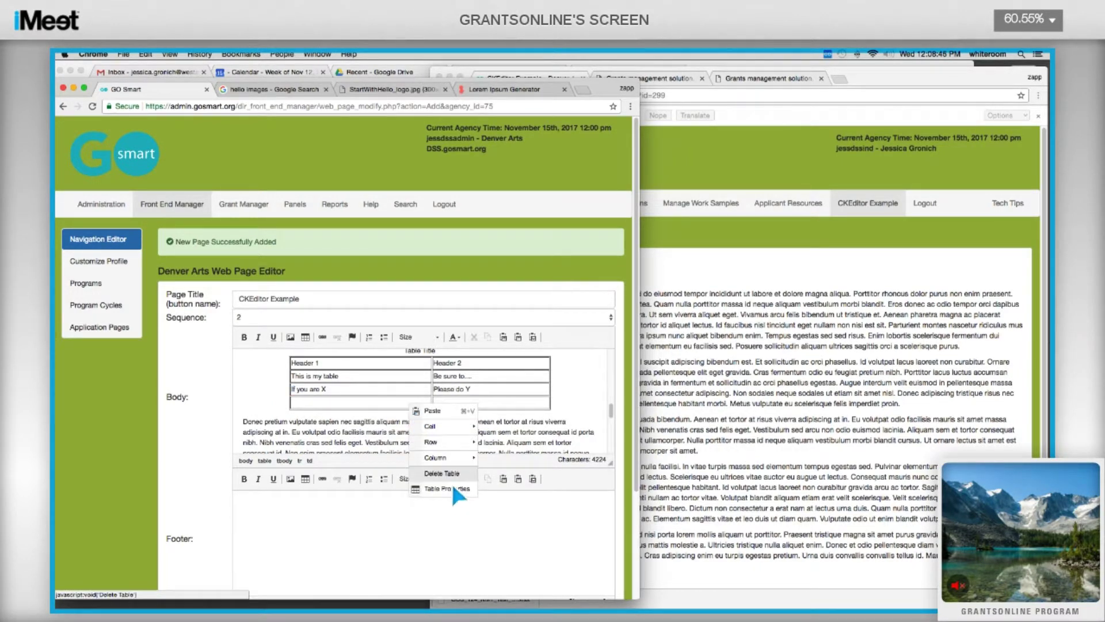
click(375, 386)
scroll(276, 403, up, 5)
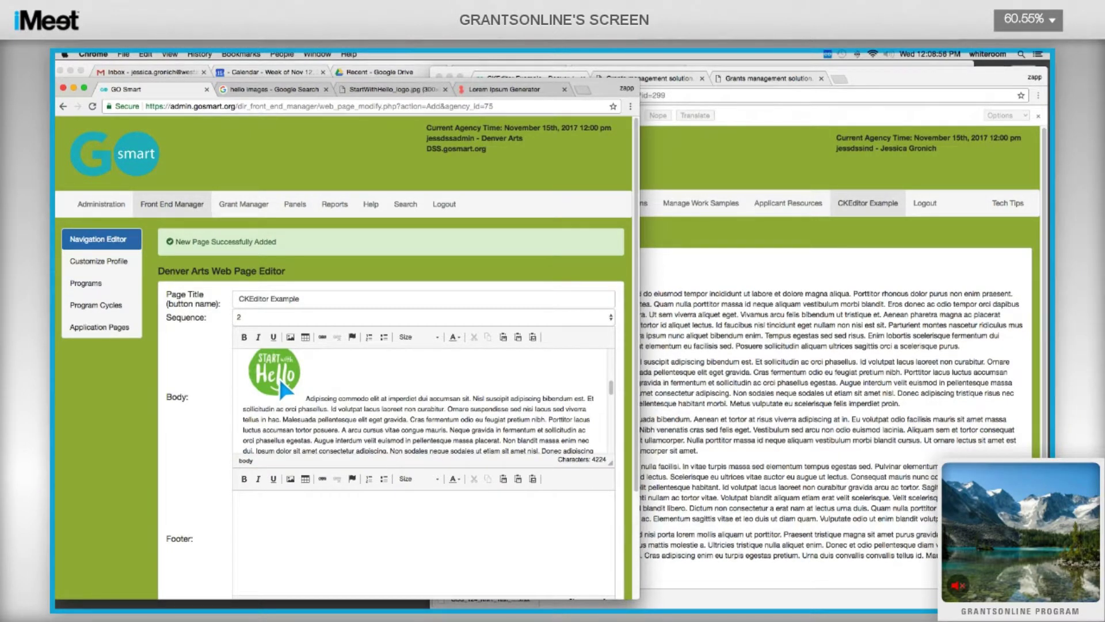
Swap the Hello logo's image URL for the newly copied address via Image Properties.
right_click(278, 371)
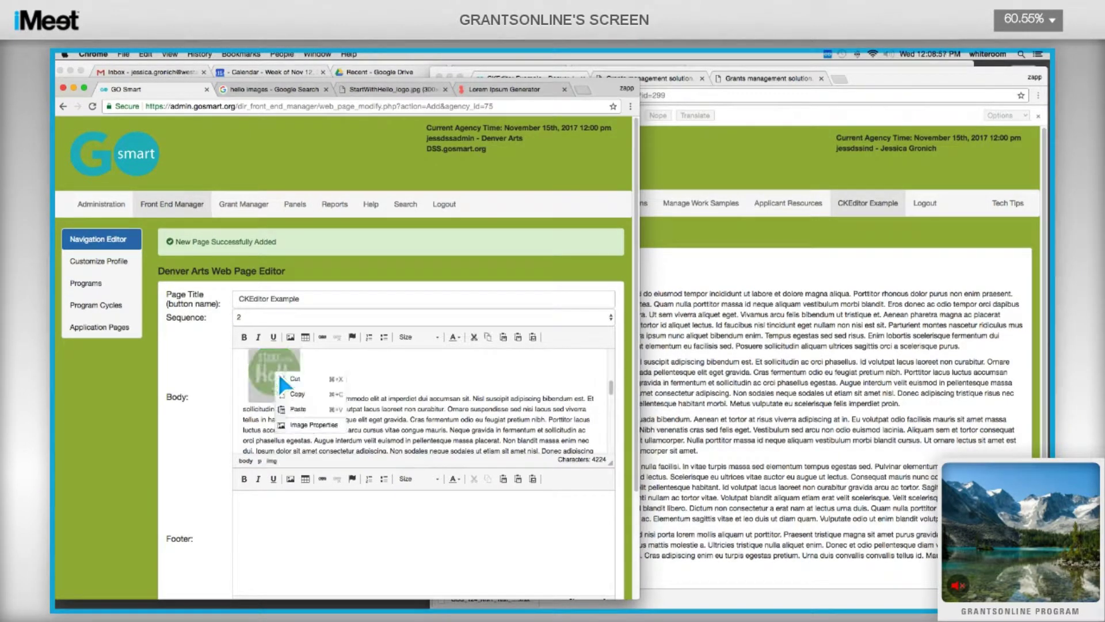
click(315, 429)
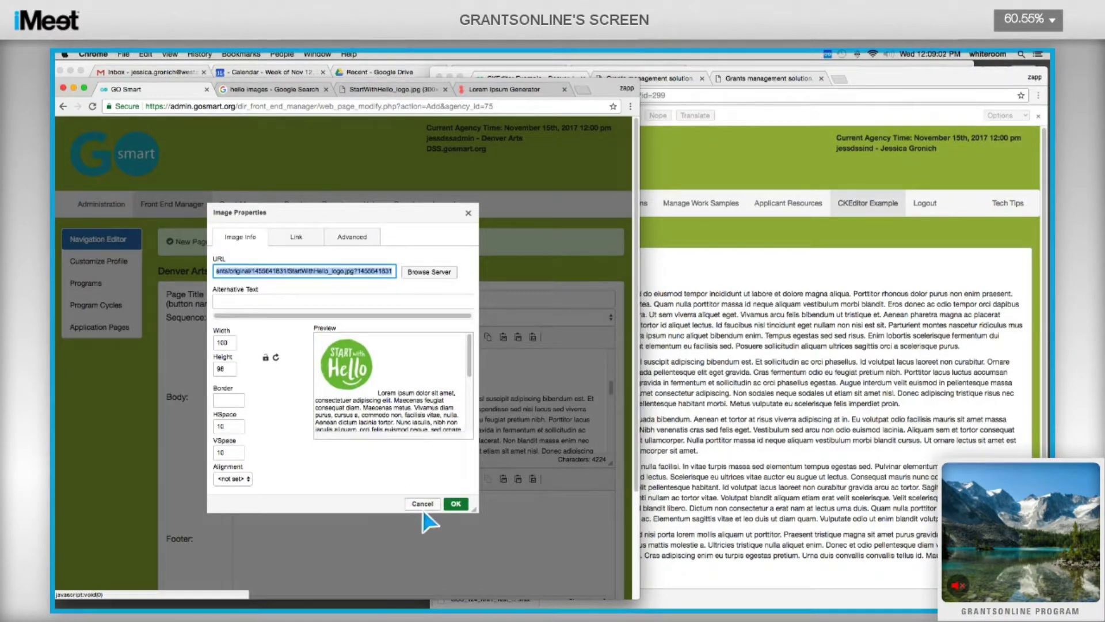
key(super+v)
click(468, 213)
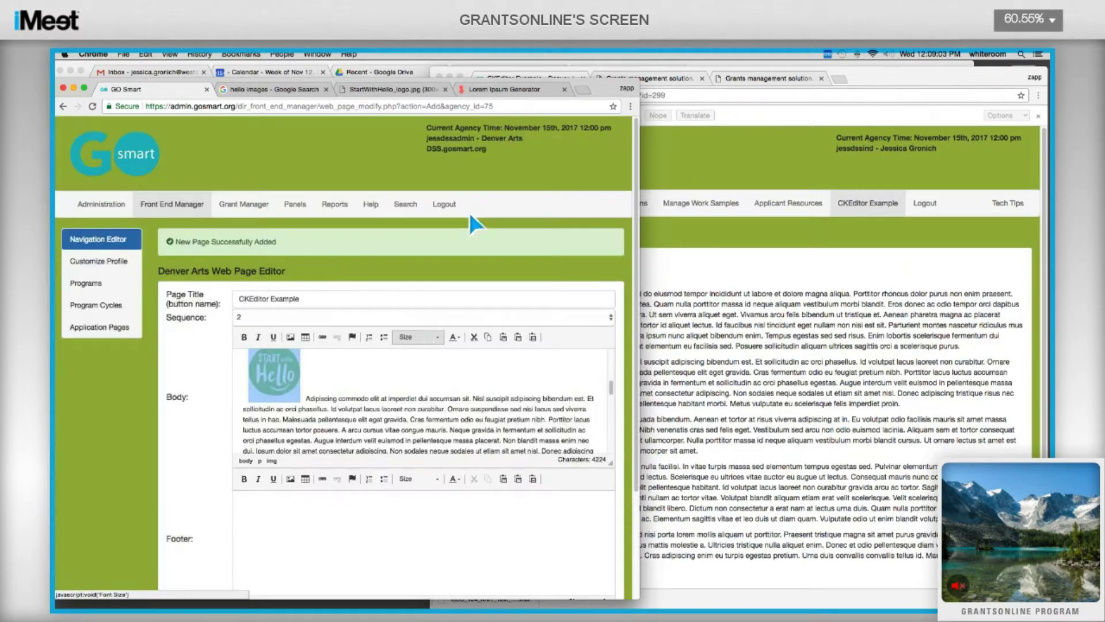
scroll(419, 374, down, 5)
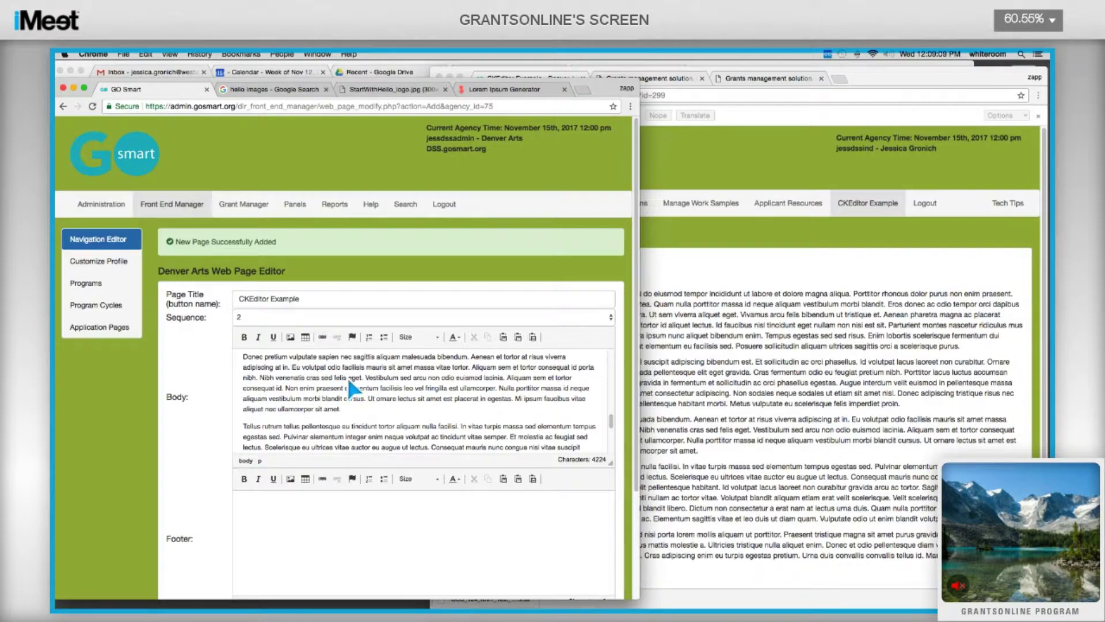
Link the words 'Donec pretium' below the table to gosmart.org.
scroll(346, 375, up, 2)
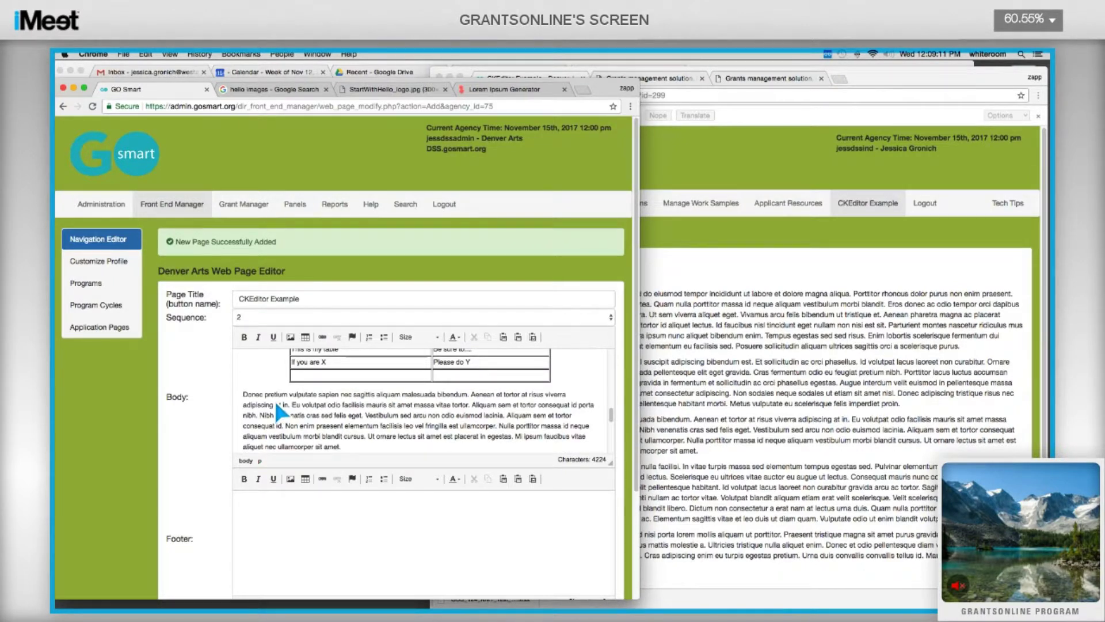
drag(264, 394, 267, 403)
click(252, 401)
click(323, 337)
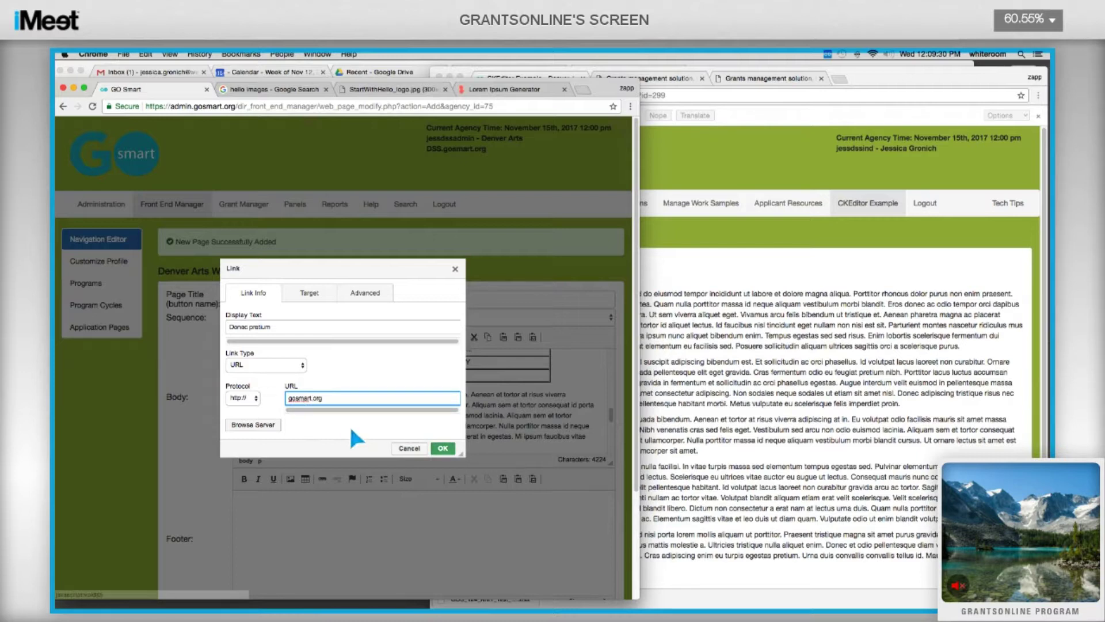
click(443, 448)
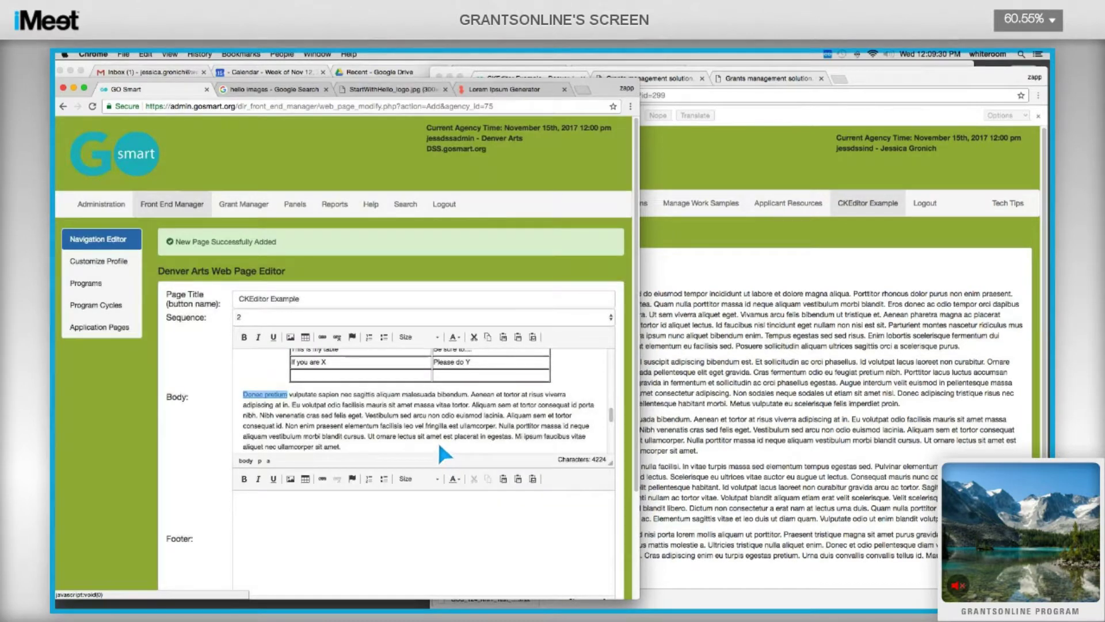
click(344, 405)
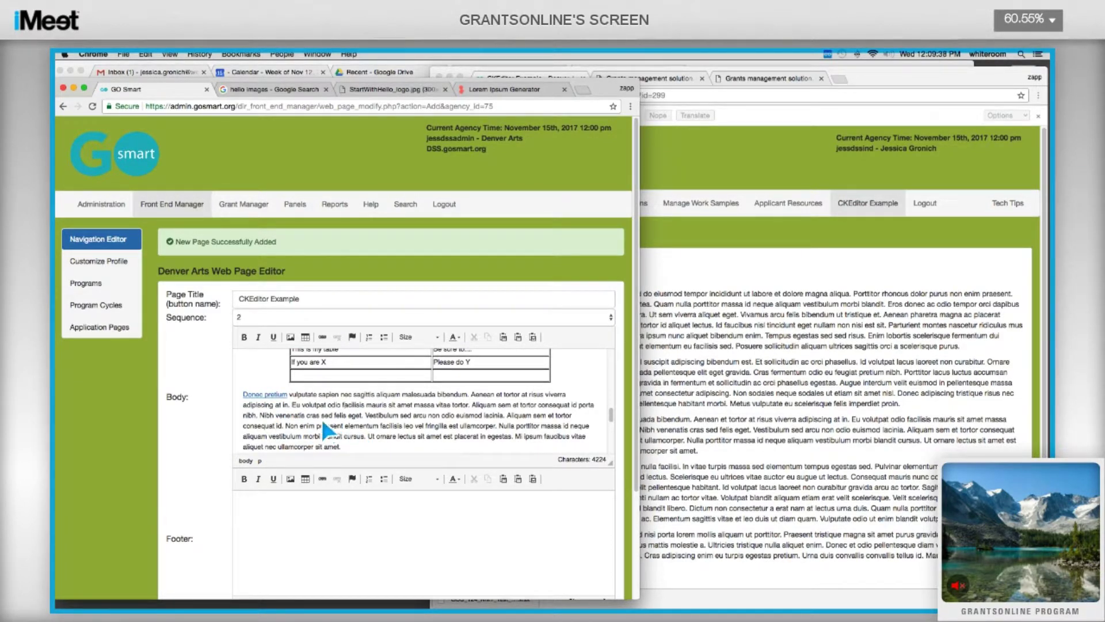
scroll(331, 424, down, 1)
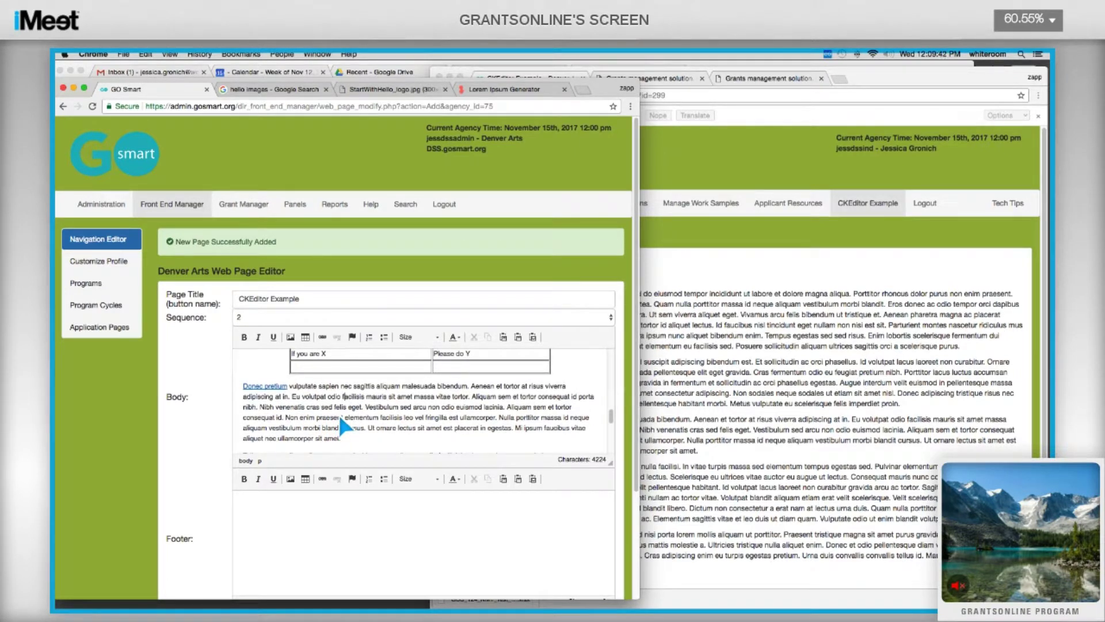
scroll(340, 420, down, 2)
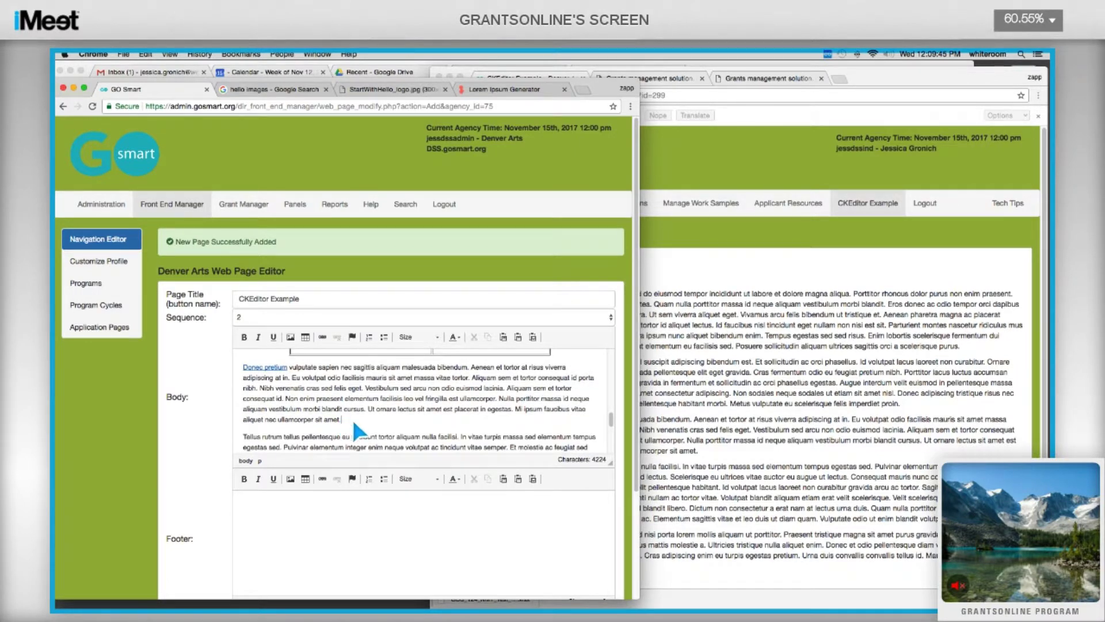
Add the line 'Please download this spreadsheet, fill it out and upload below' and select 'spreadsheet'.
key(Return)
key(Return)
text(Please do)
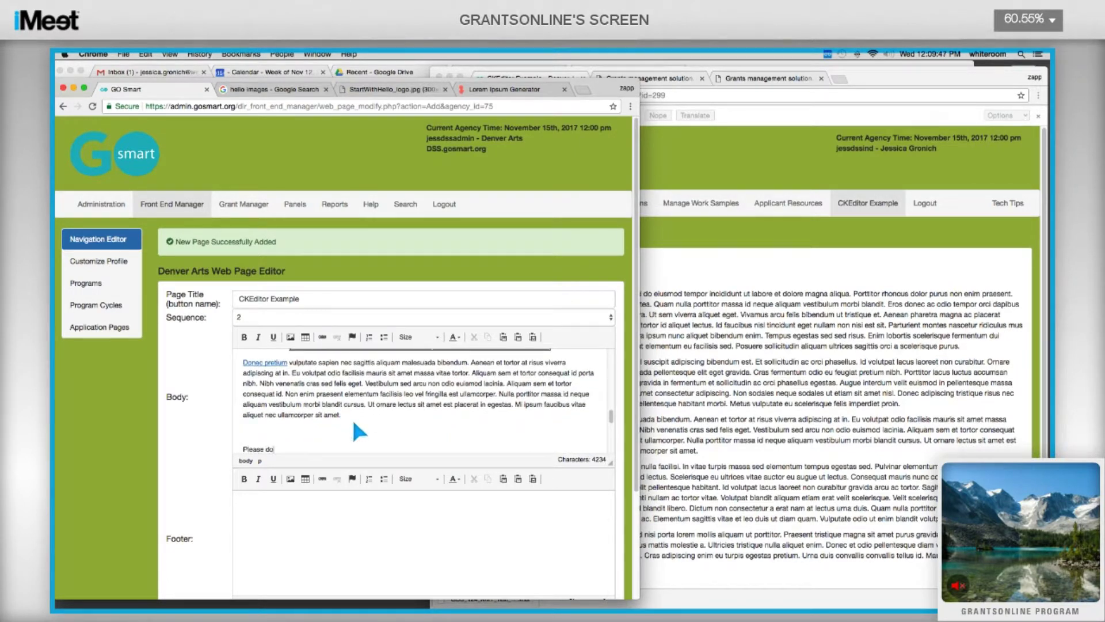
text(wnload this spreadsheet, fill it out and up)
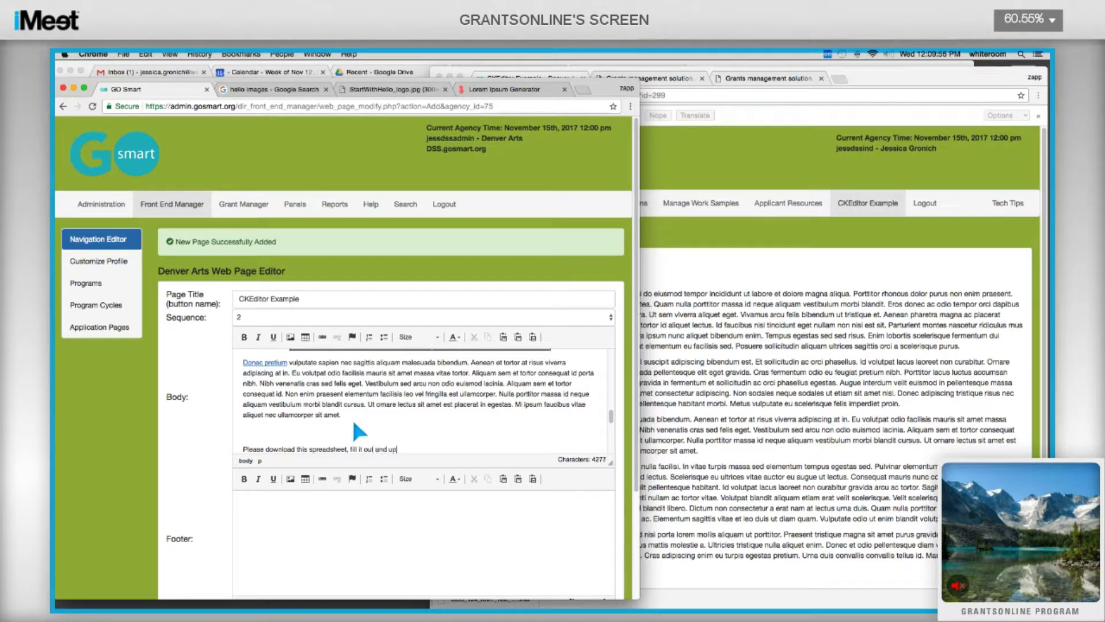
text(load below)
double_click(316, 448)
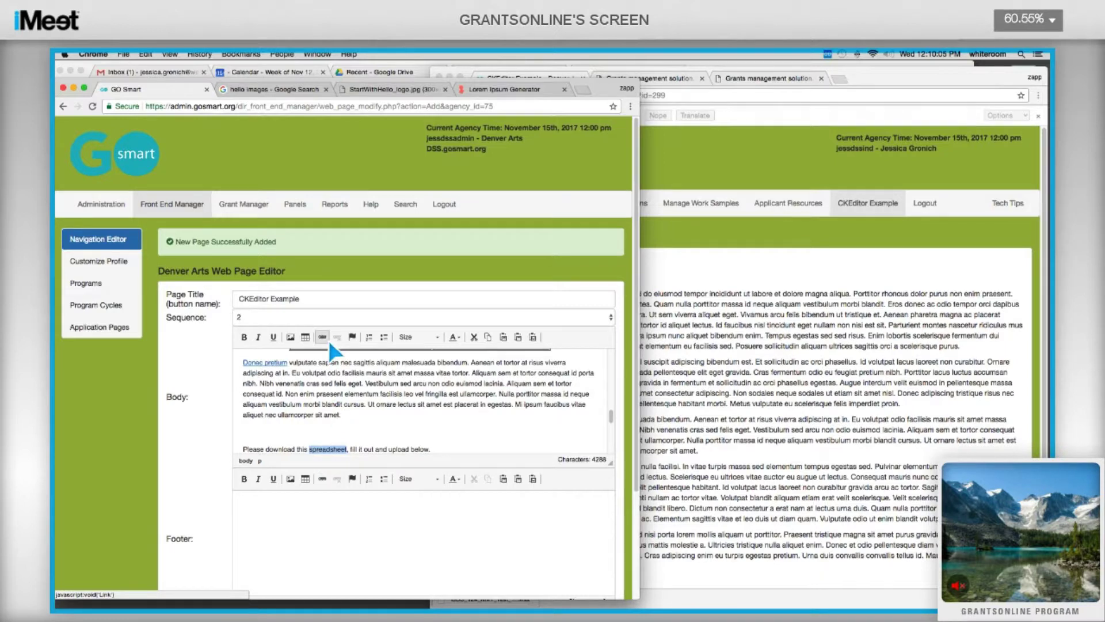
Link 'spreadsheet' to GOS_124_NMT_Test_for_BRI.xlsx in the Application_Documents folder.
click(327, 337)
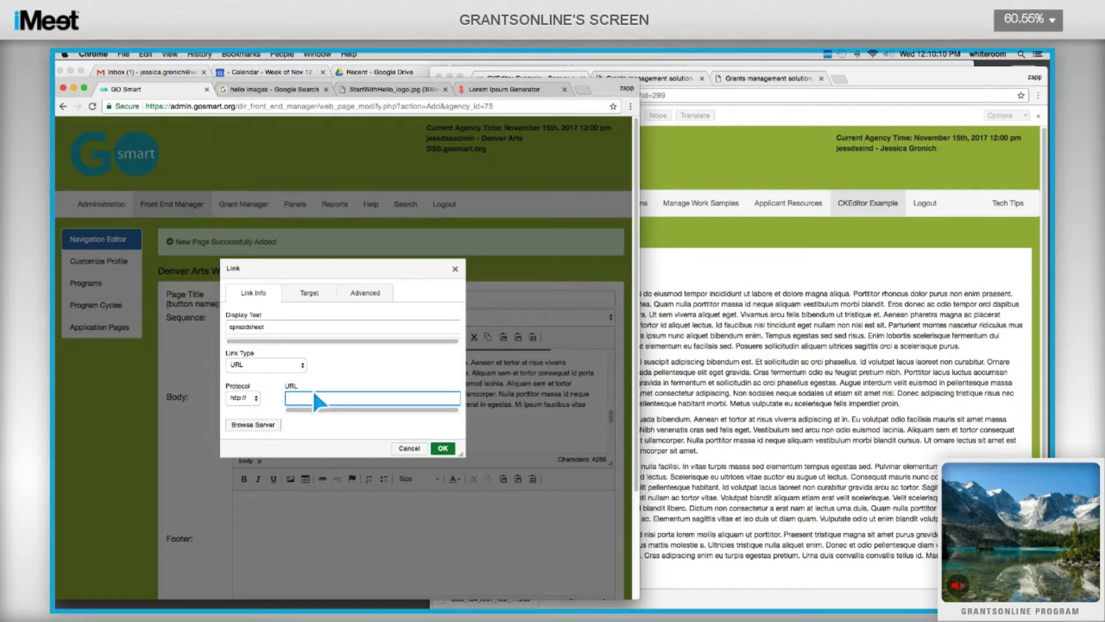
click(255, 424)
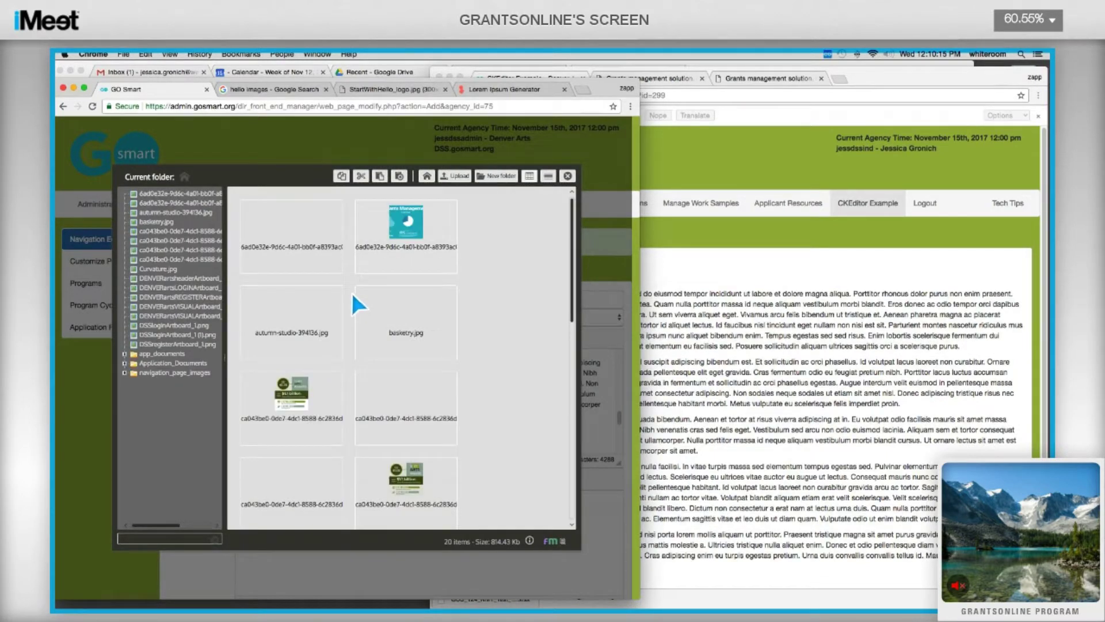
scroll(453, 207, down, 3)
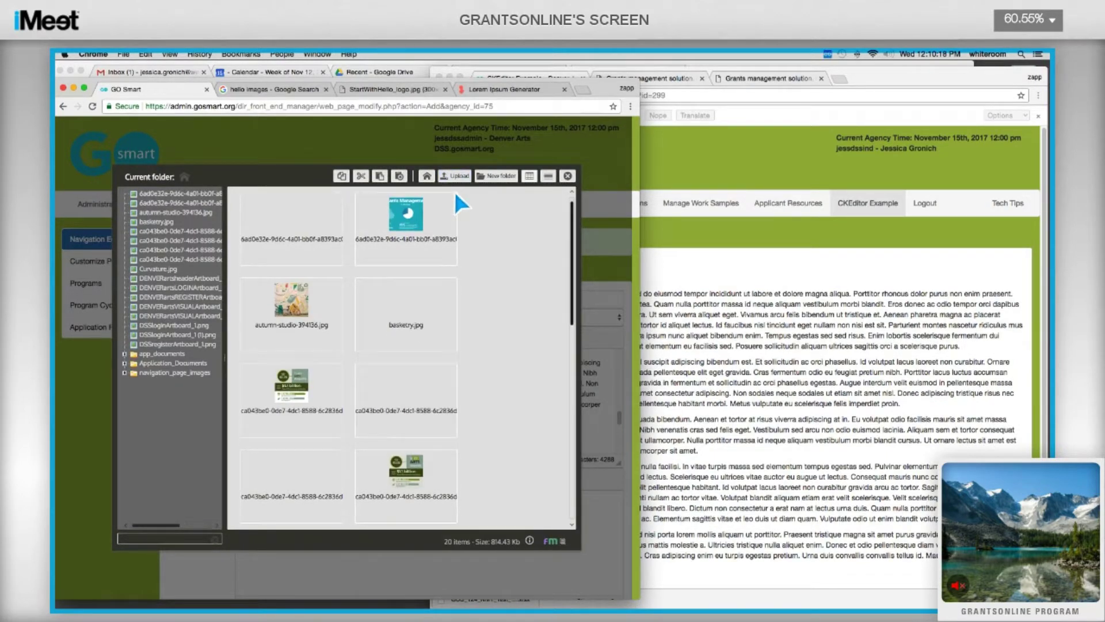
scroll(450, 244, down, 10)
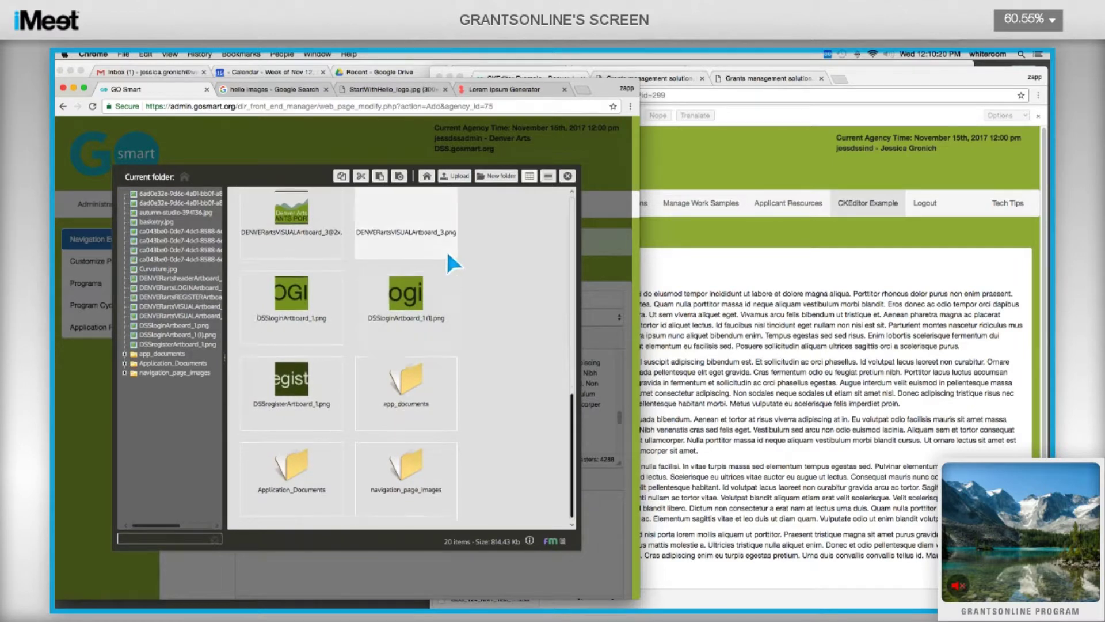
click(322, 476)
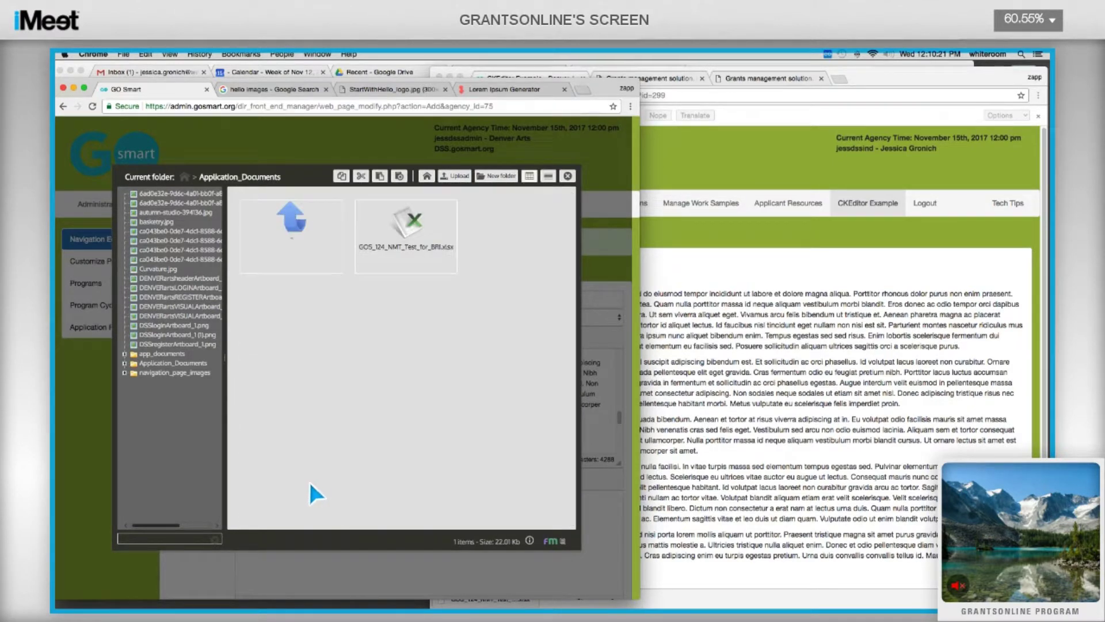
click(438, 213)
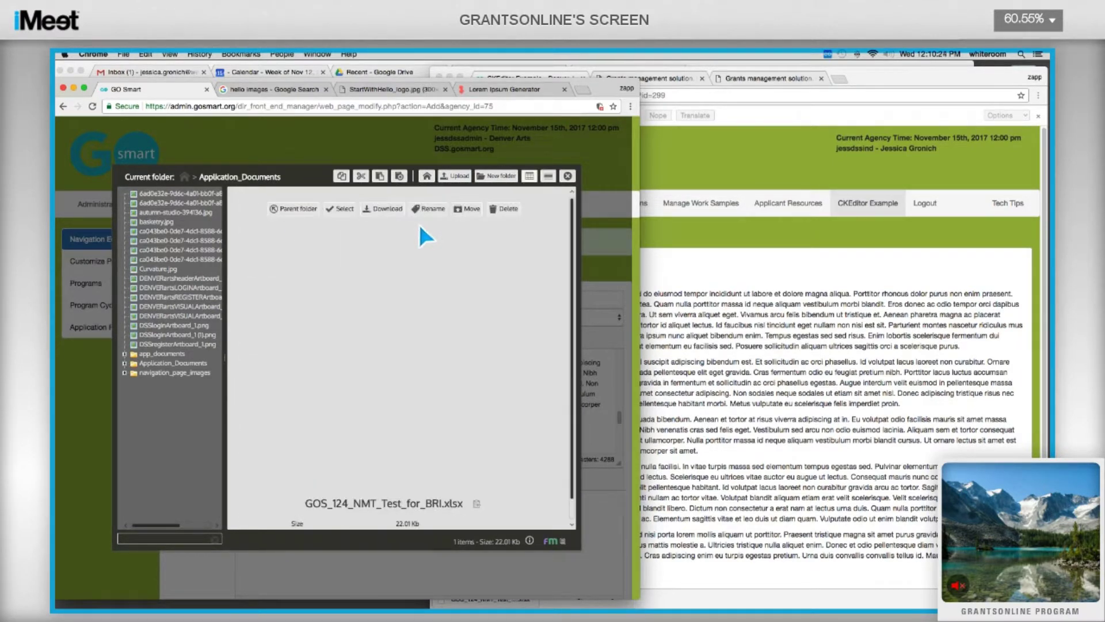
click(339, 210)
key(Return)
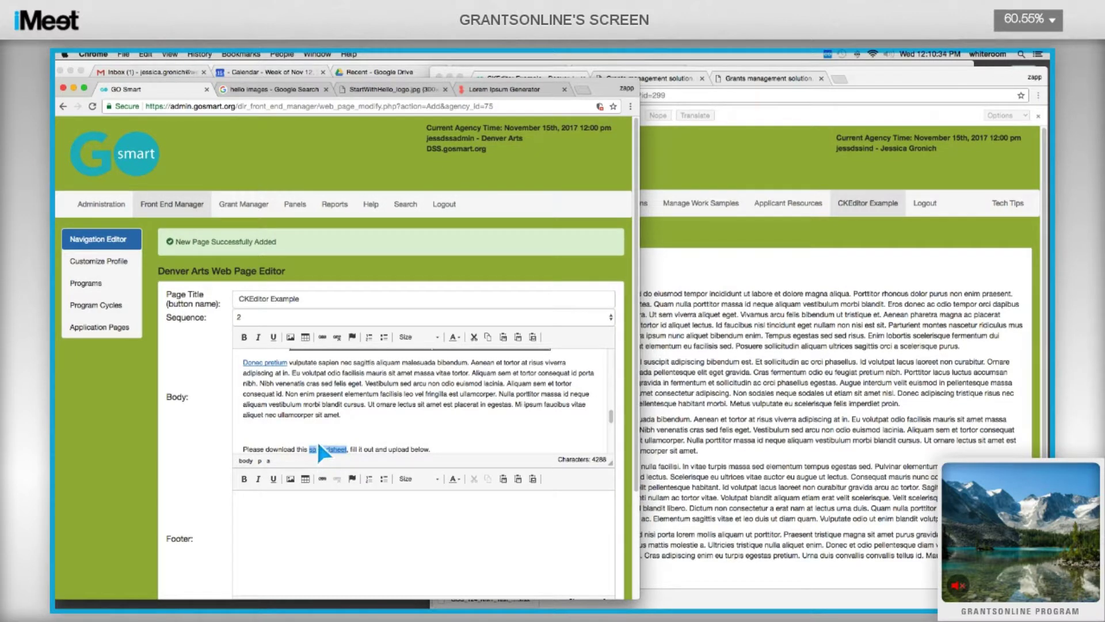
click(362, 430)
Place an anchor named 'Point 1' at the Donec pretium link.
scroll(361, 405, up, 1)
scroll(353, 406, up, 1)
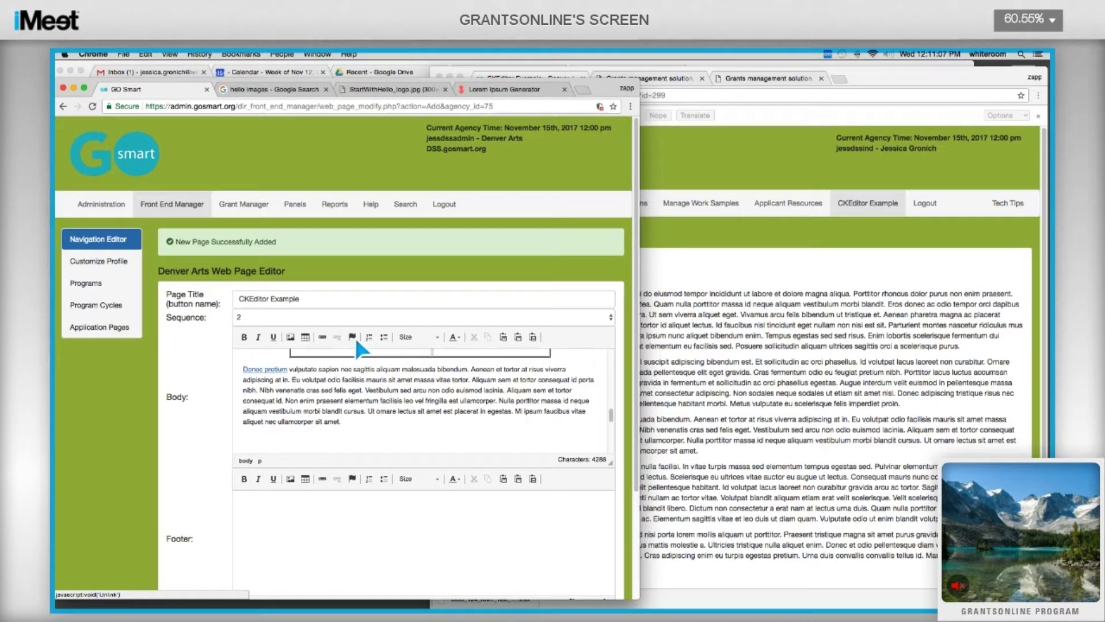
click(237, 369)
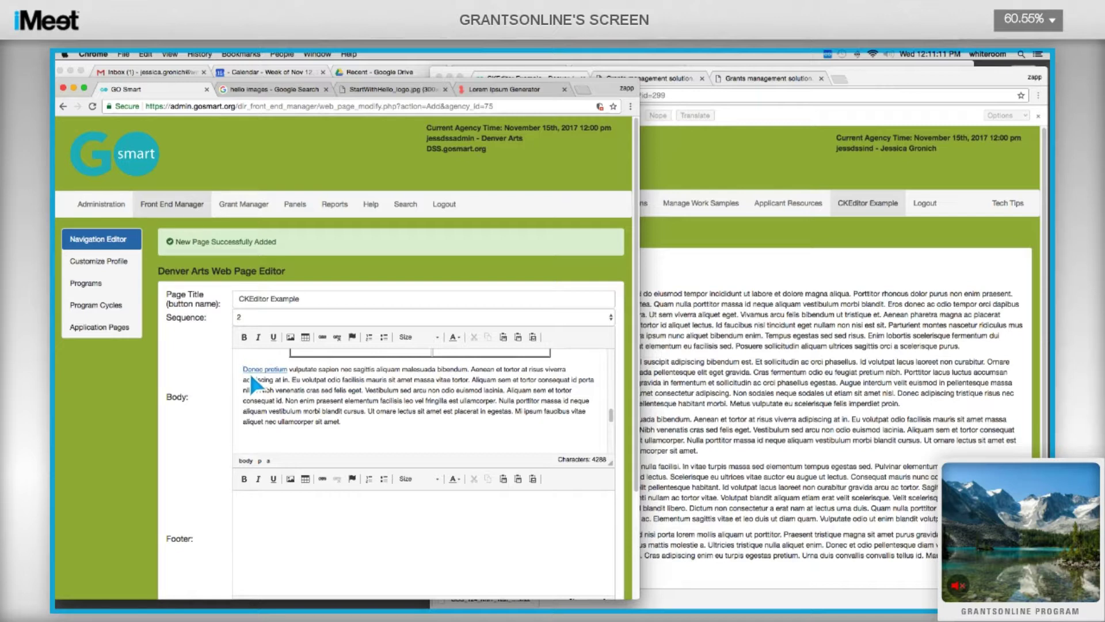
click(352, 337)
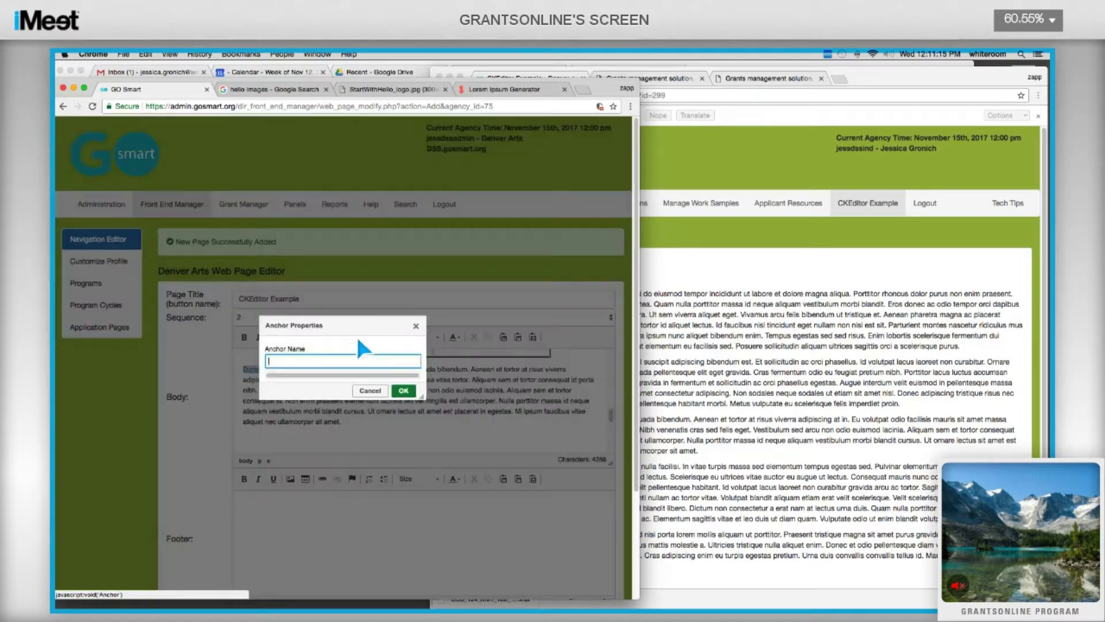
text(Pao)
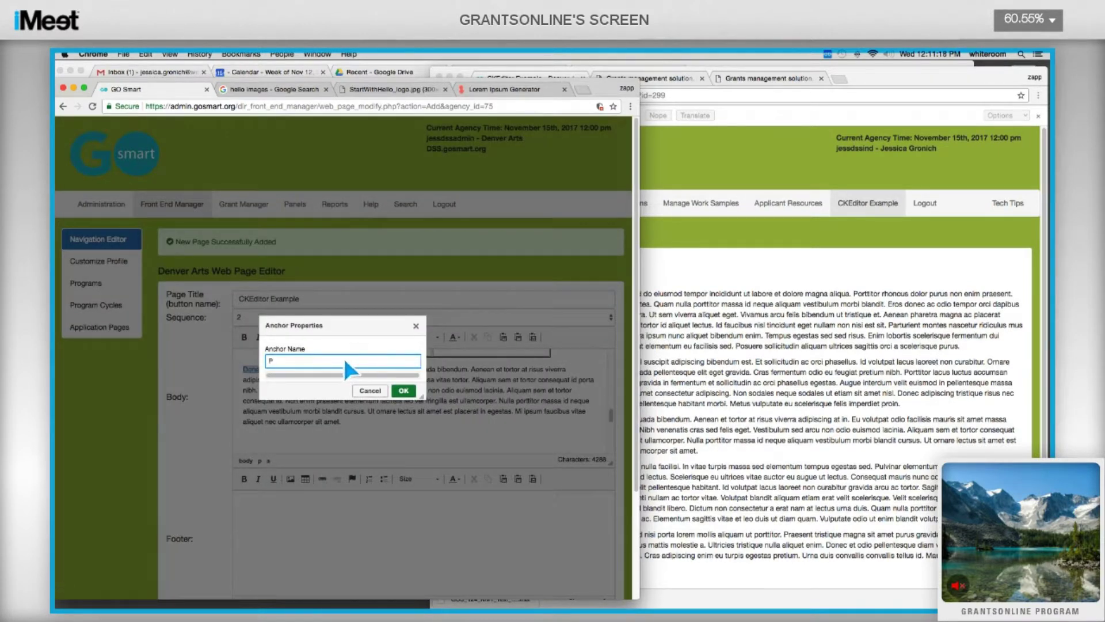
key(BackSpace)
key(BackSpace)
text(oint 1)
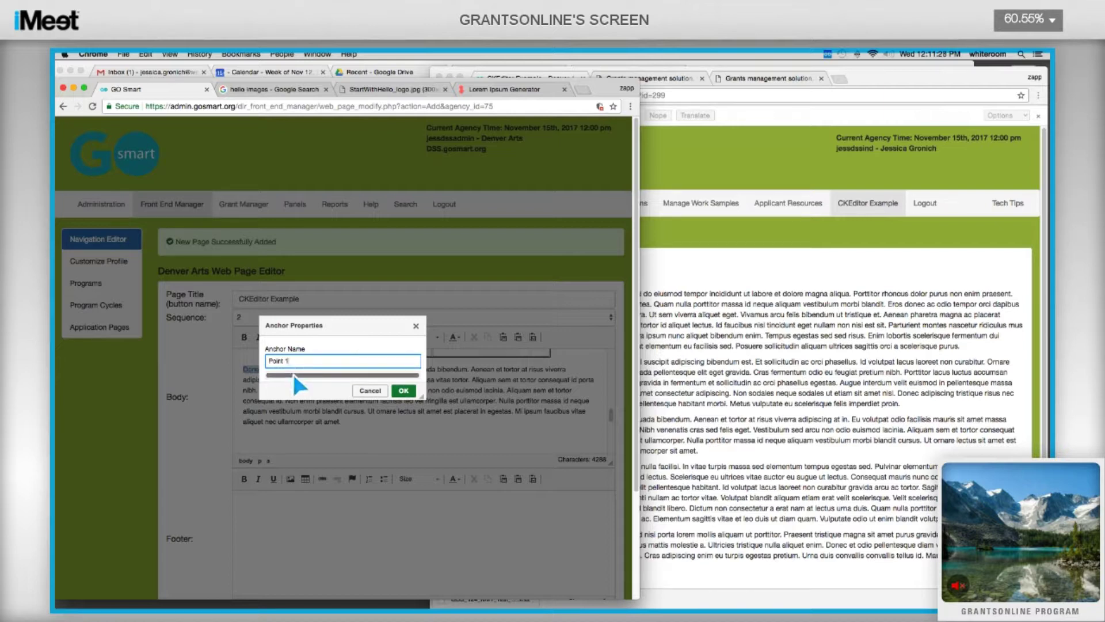
click(403, 392)
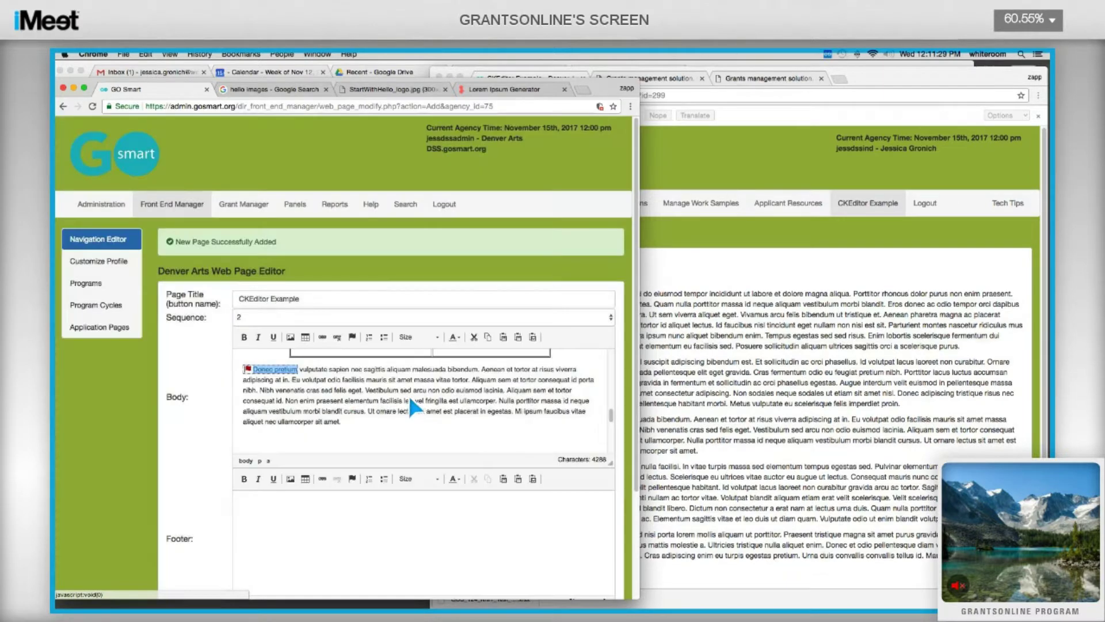
Place an anchor named 'Point 2' at the start of the Tellus rutrum paragraph.
scroll(329, 393, down, 3)
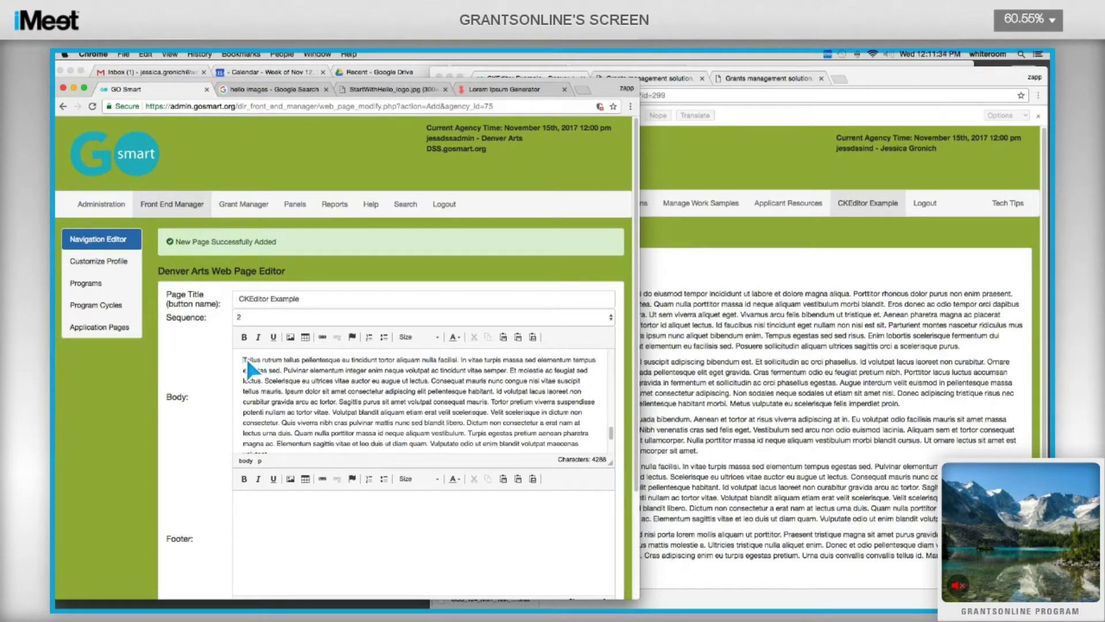
click(351, 337)
text(Point 2)
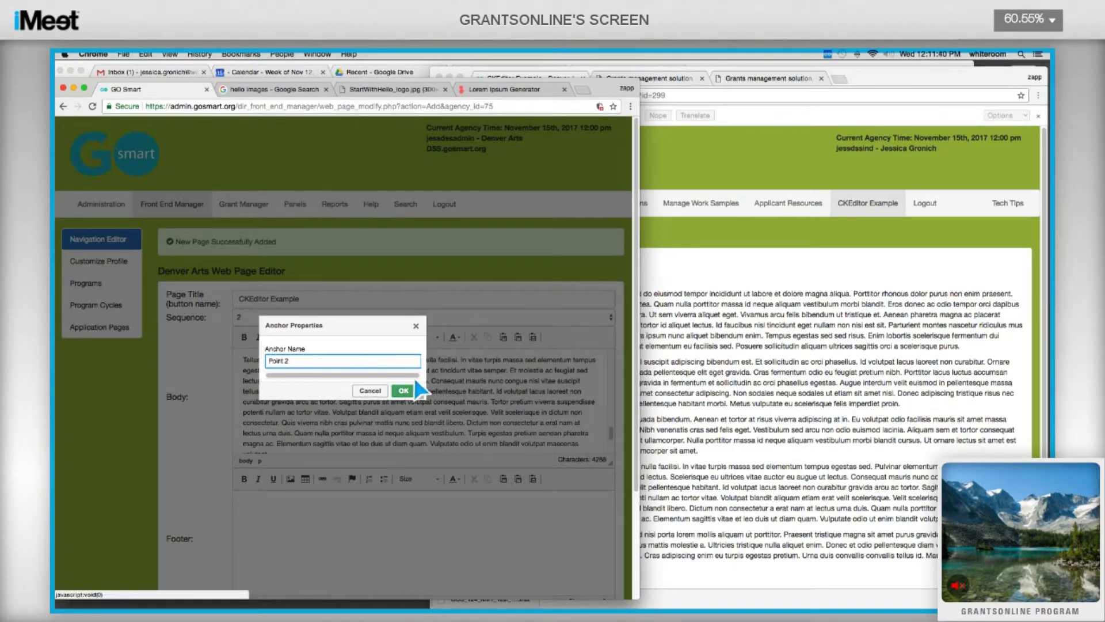
click(409, 391)
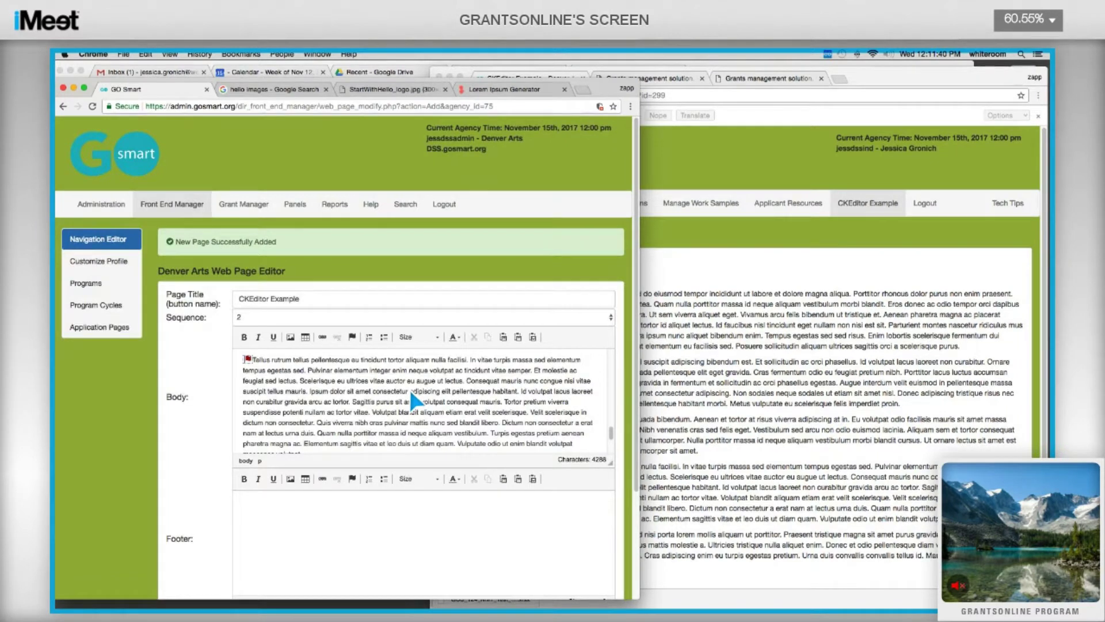
scroll(412, 396, down, 5)
scroll(399, 389, up, 10)
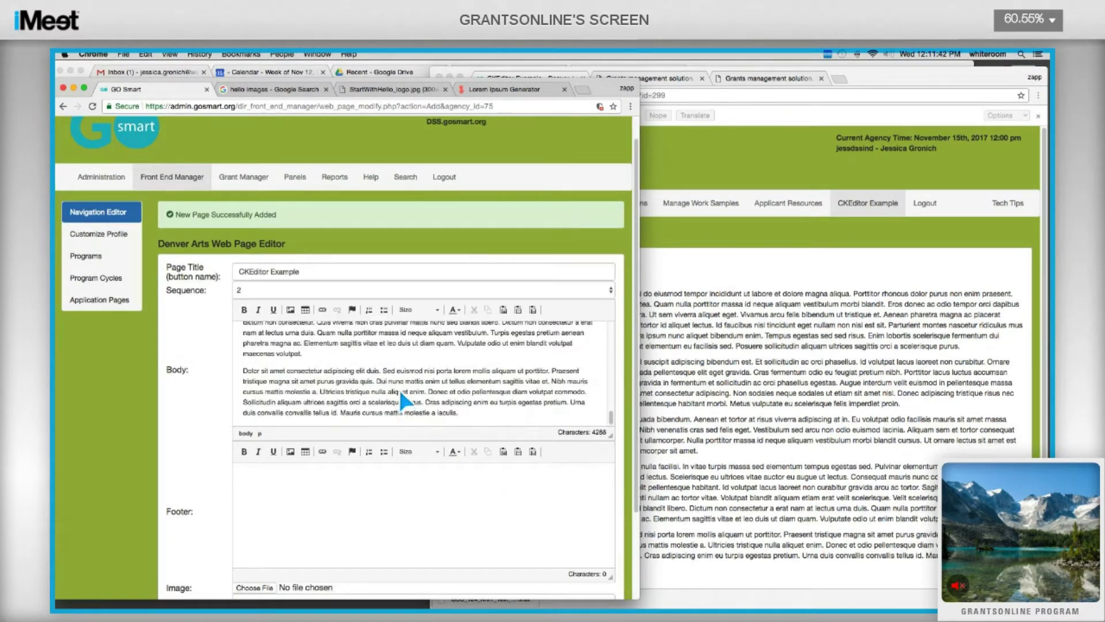
scroll(317, 376, up, 2)
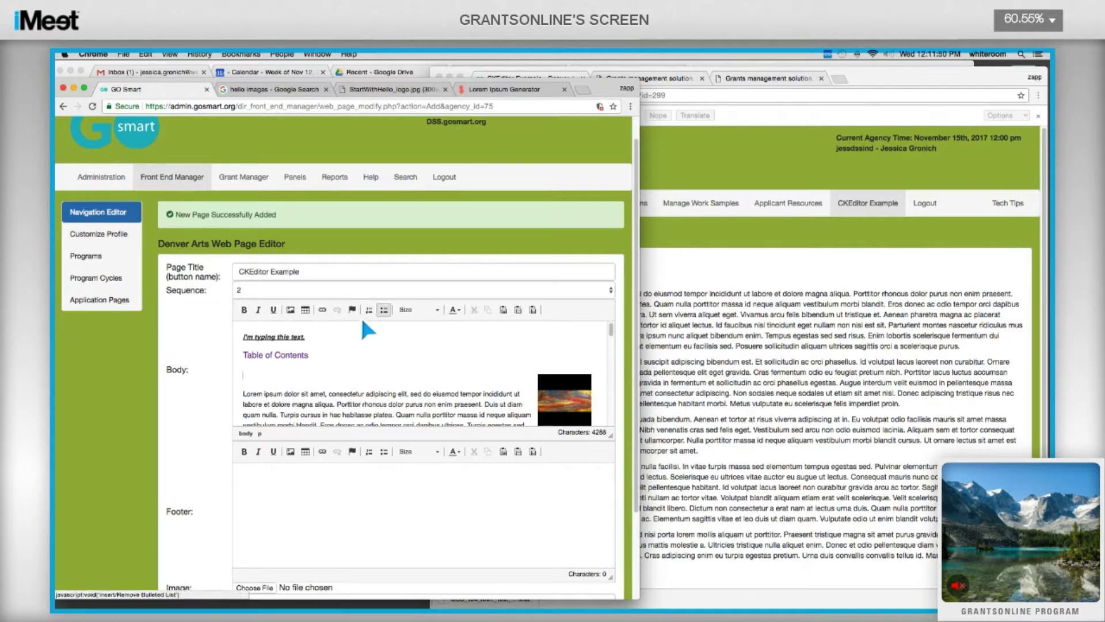
Type Point 1, Point 2 and So on beneath Table of Contents and format them as a numbered list.
text(Point 1)
key(Return)
text(Point 2)
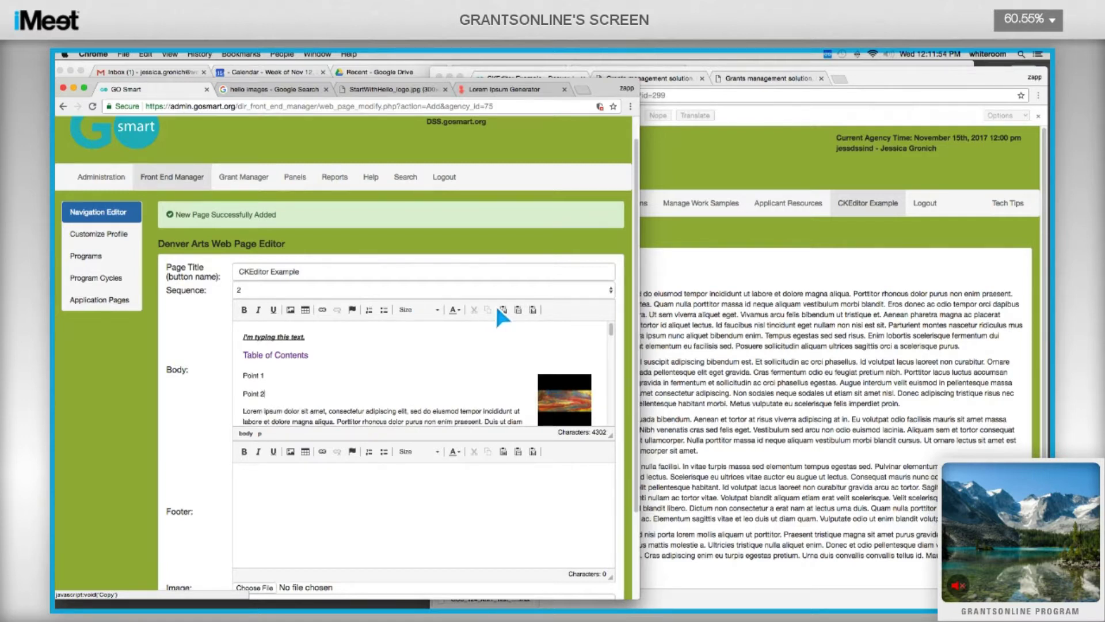
key(Return)
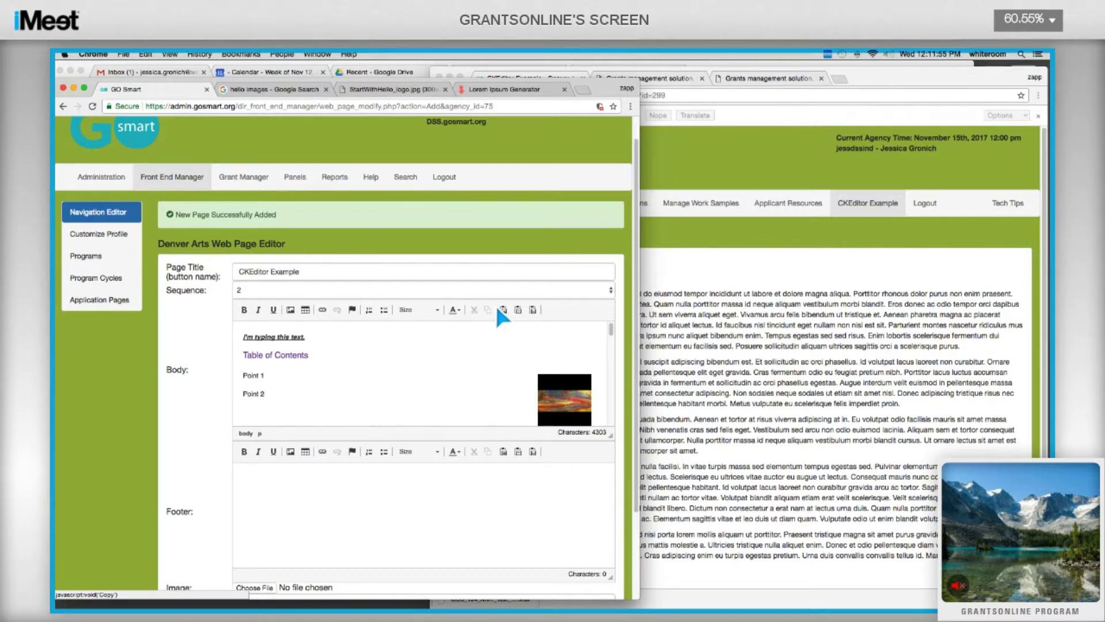
text(So on)
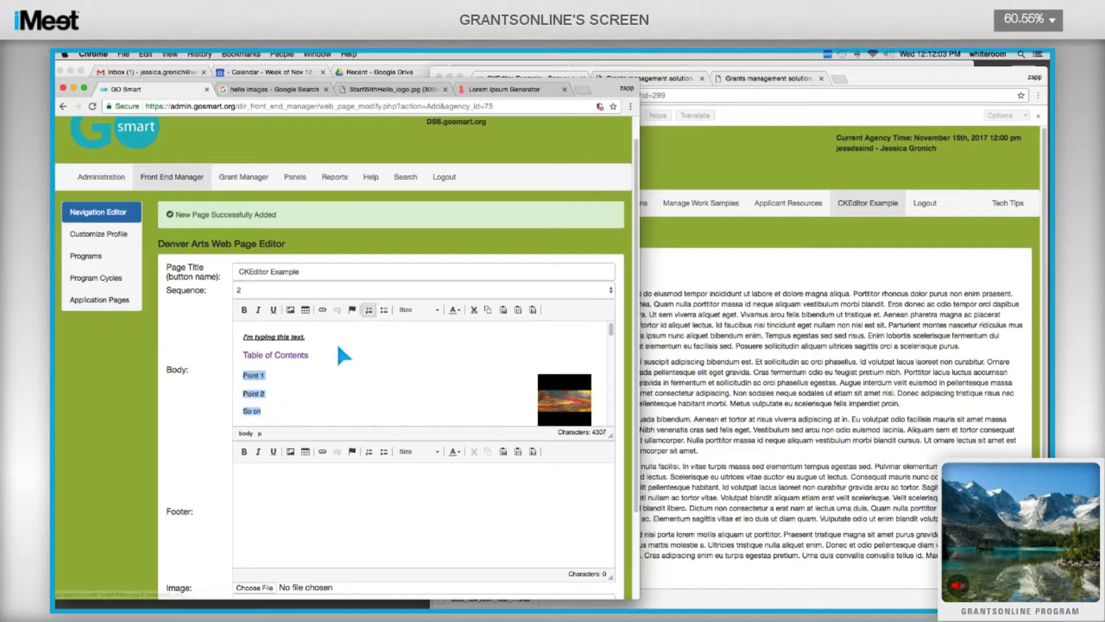
click(369, 310)
click(382, 309)
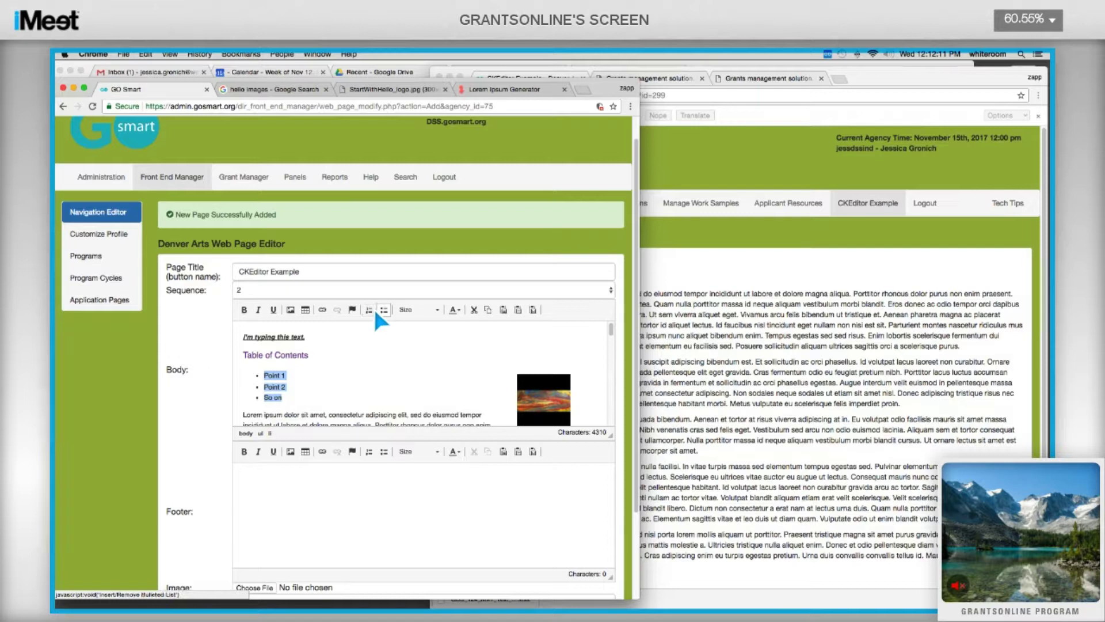
click(369, 310)
click(306, 384)
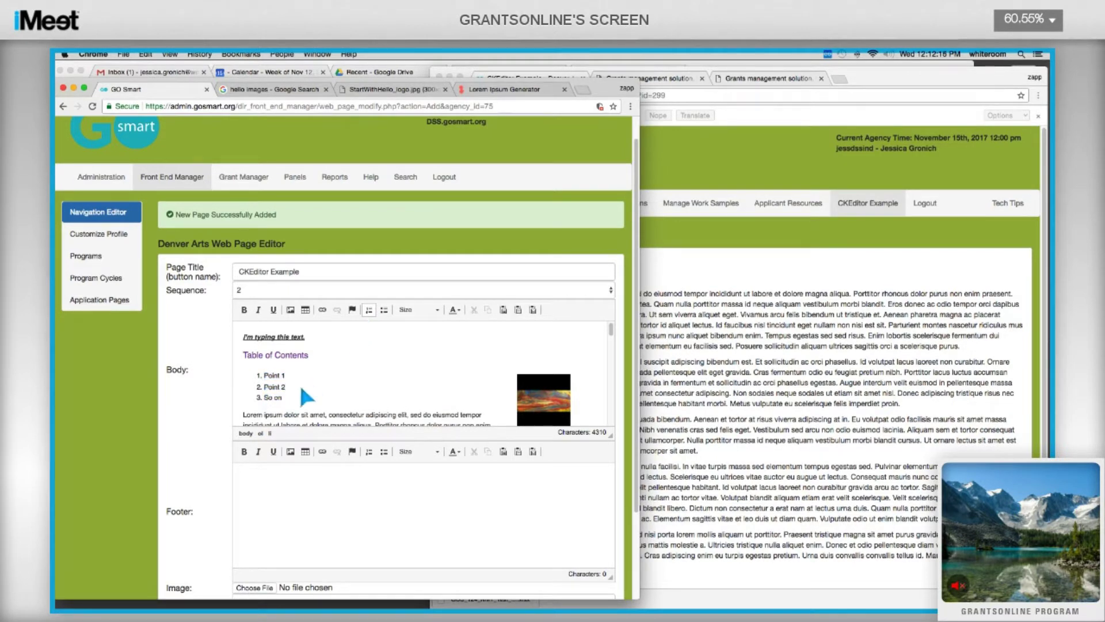
triple_click(278, 378)
Link Point 1 to the Point 1 anchor in the text, opening in the same window.
click(322, 310)
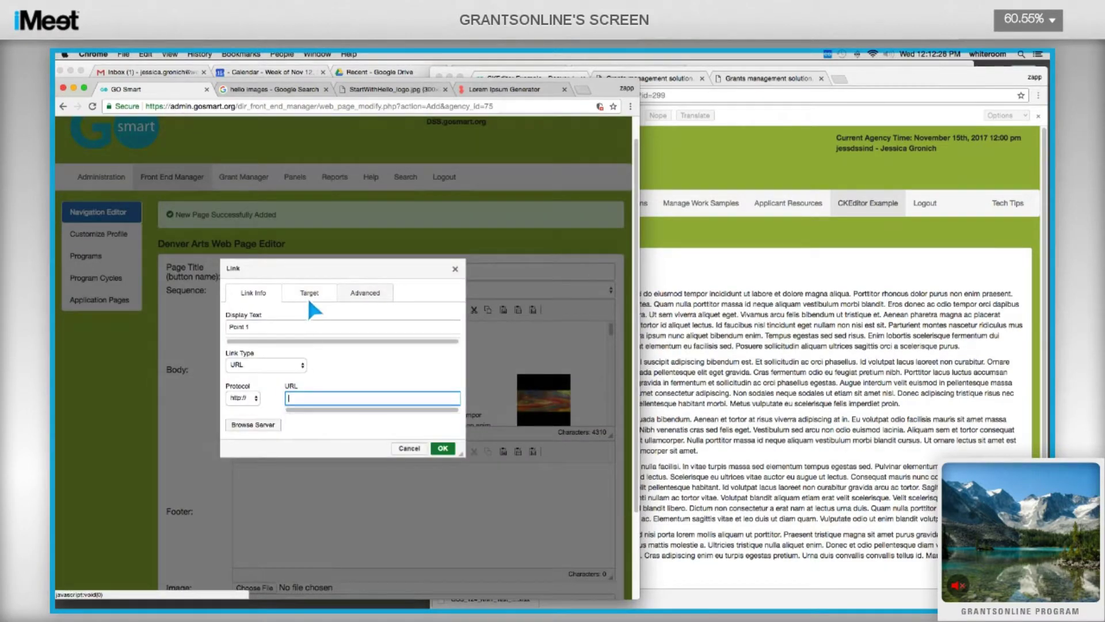
click(306, 296)
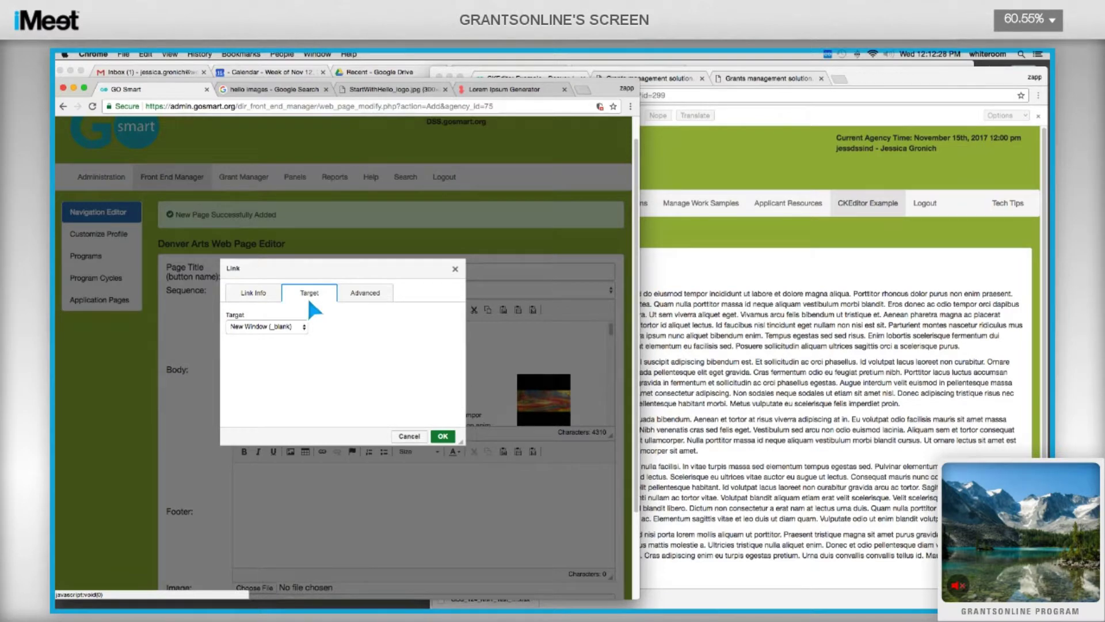
click(277, 332)
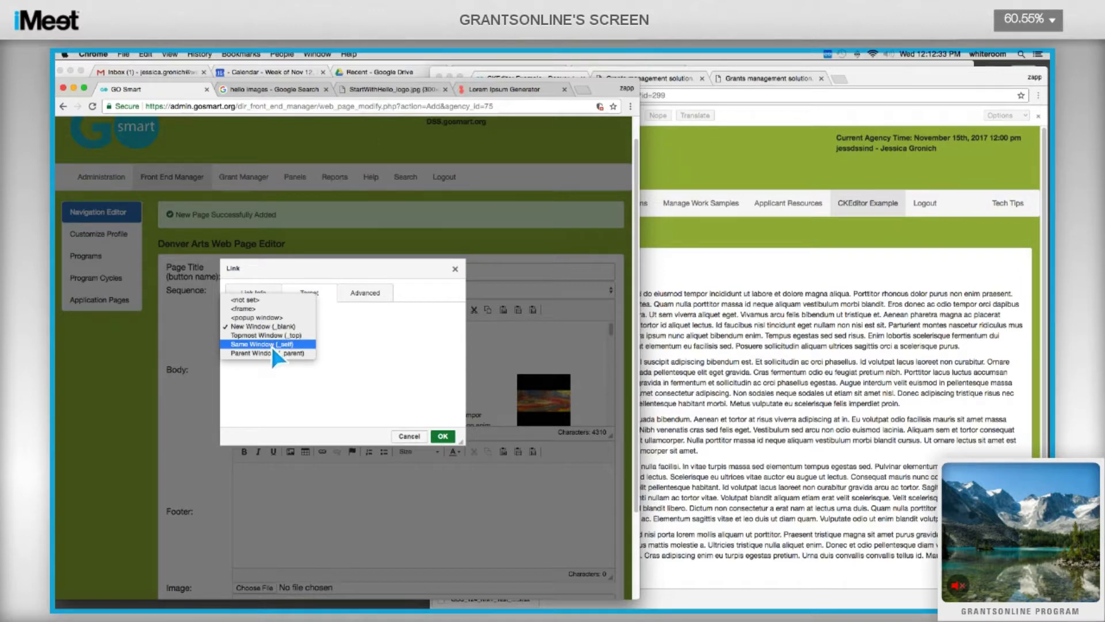
click(271, 344)
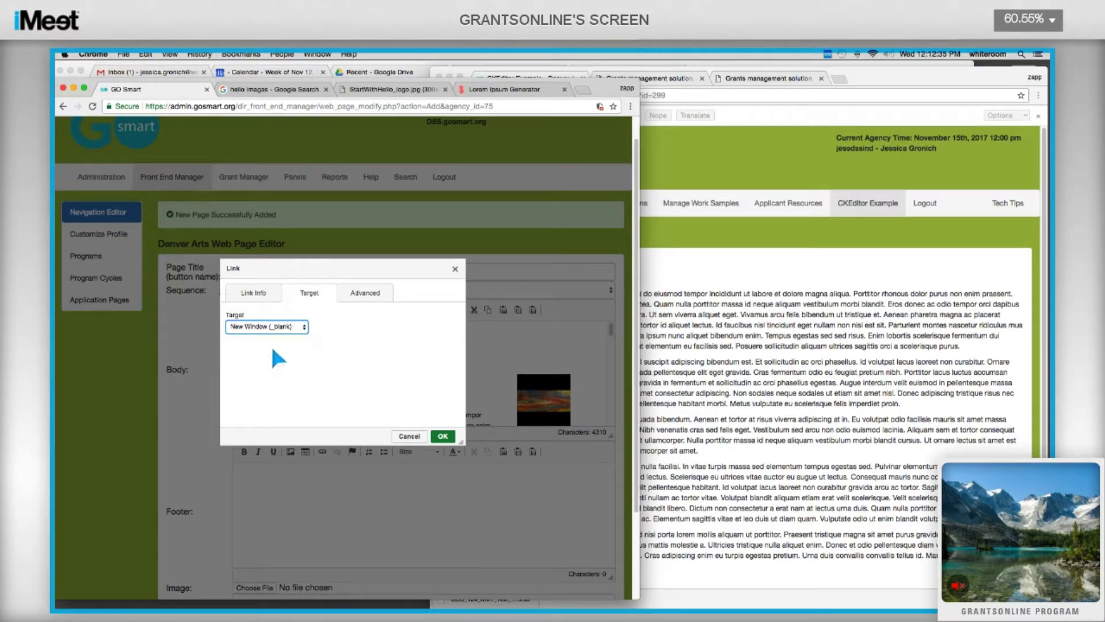
click(256, 293)
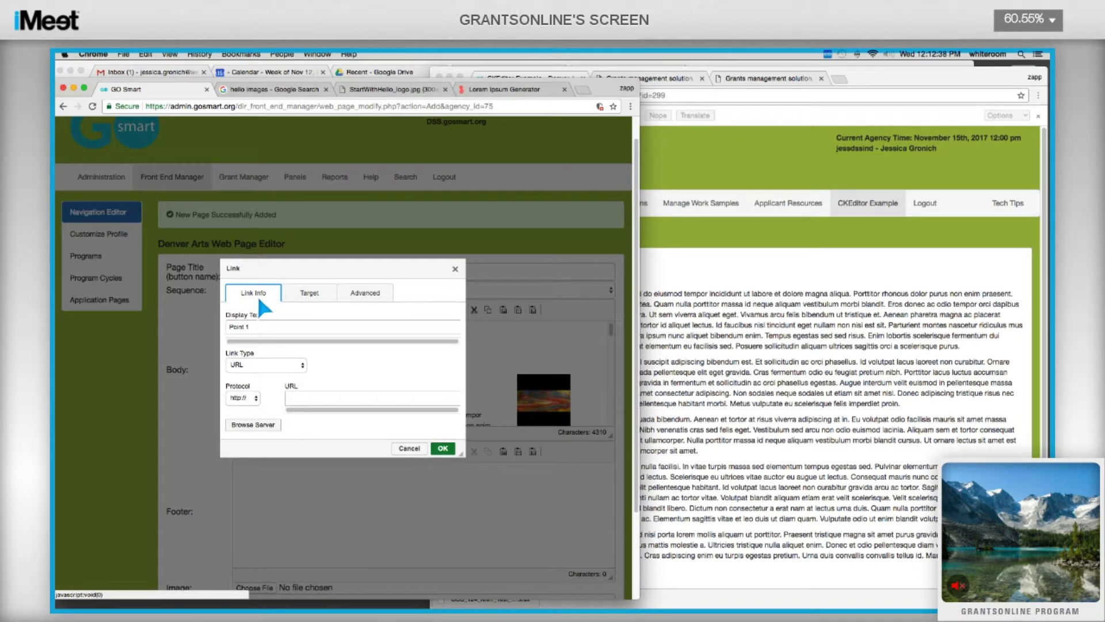
click(270, 368)
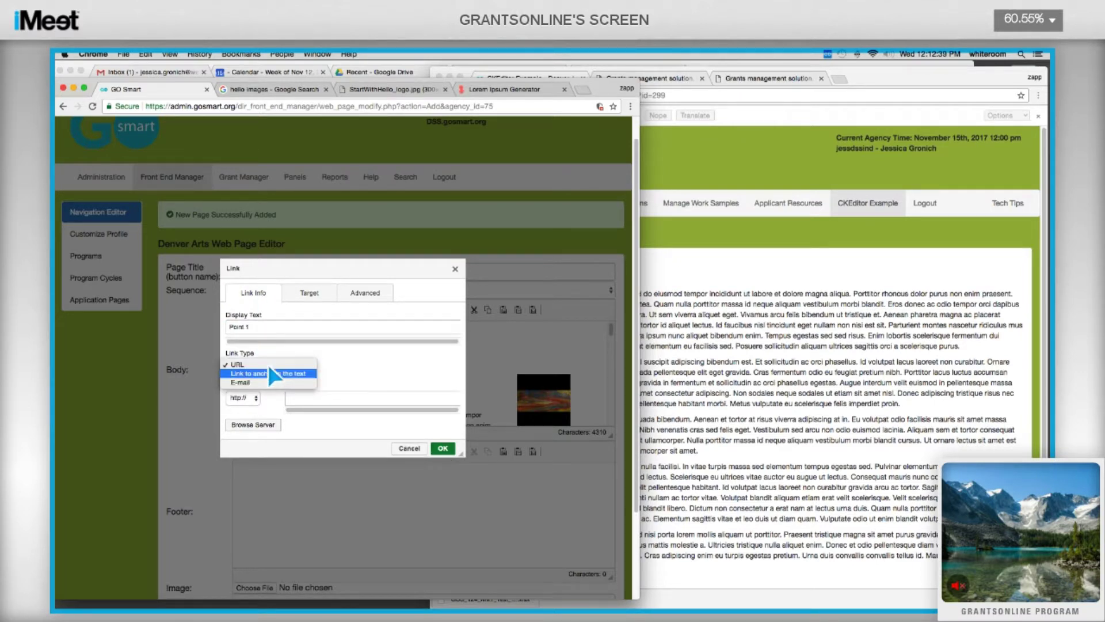
click(264, 374)
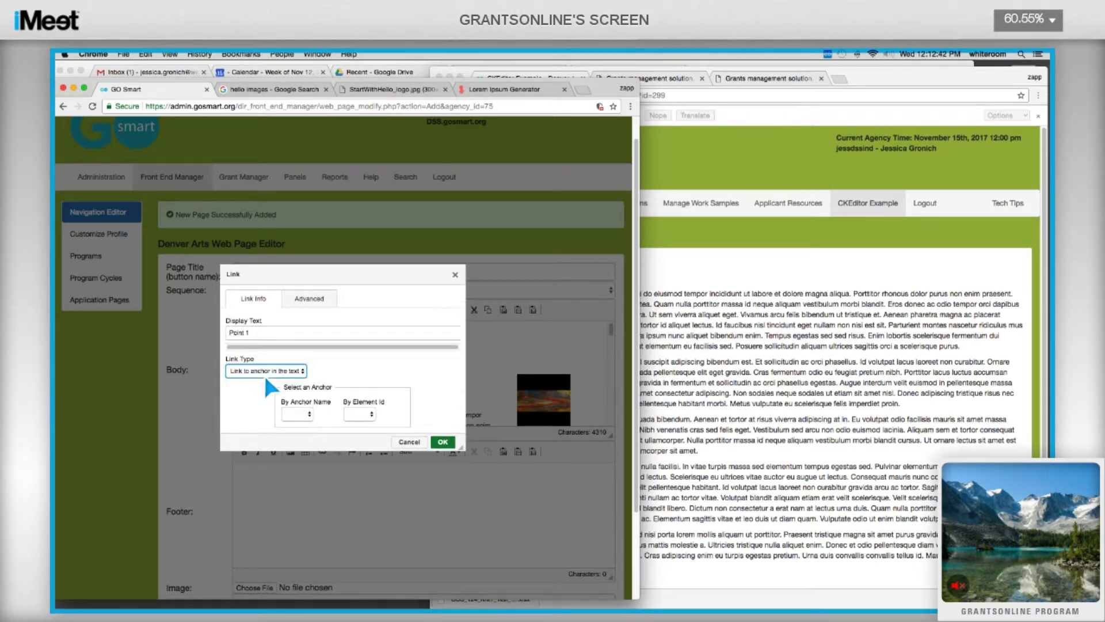
click(288, 416)
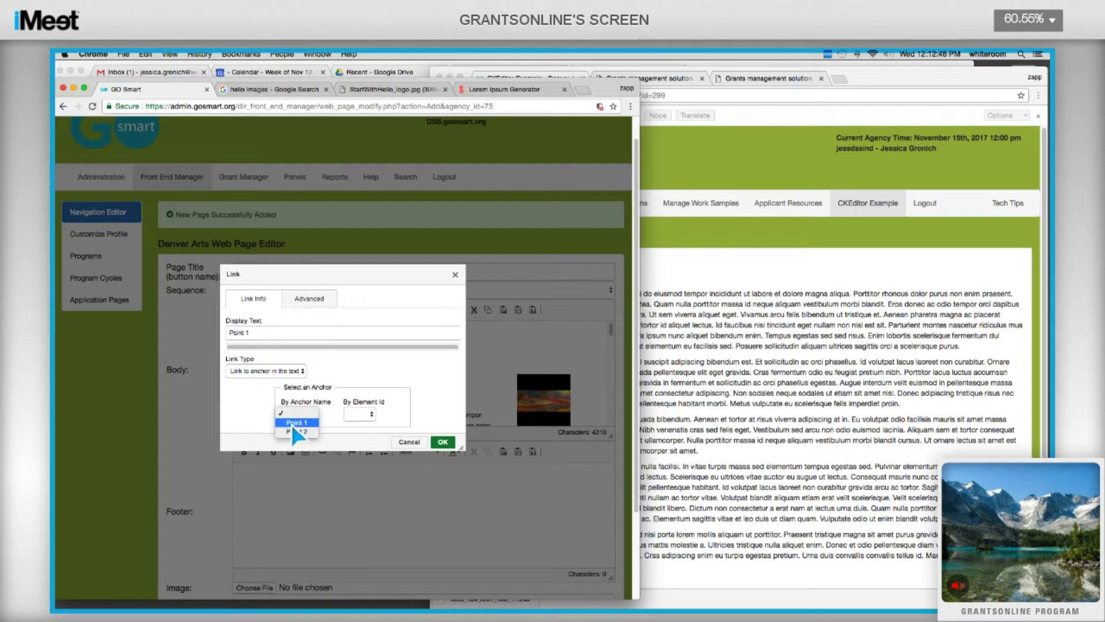
click(291, 423)
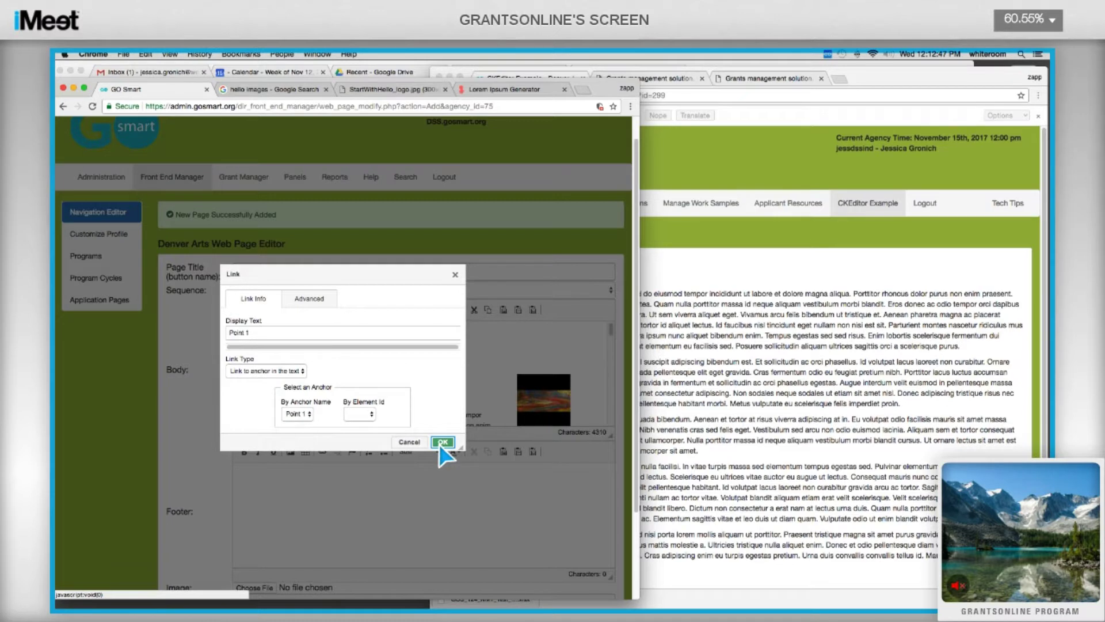
click(442, 442)
Link Point 2 to the Point 2 anchor in the text, opening in the same window.
drag(264, 387, 284, 387)
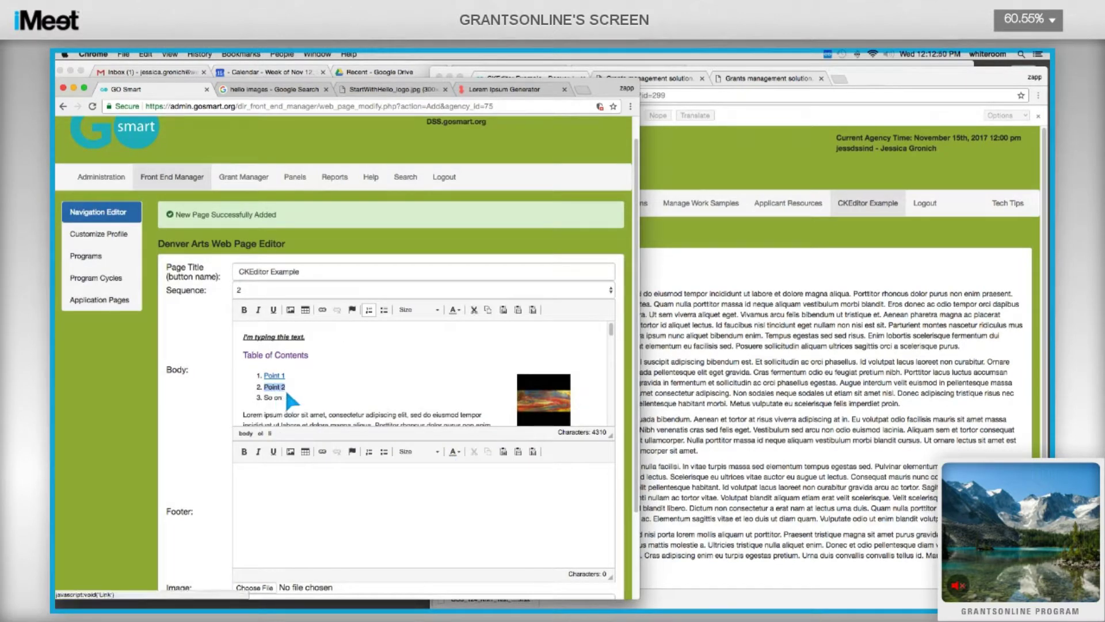
click(321, 308)
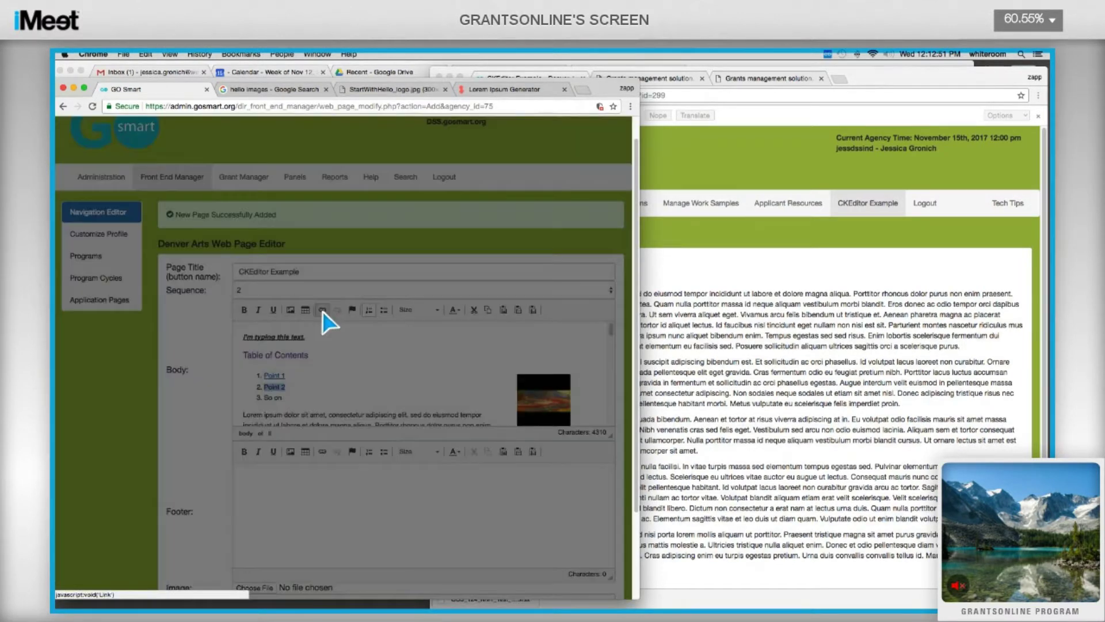
click(310, 291)
click(296, 327)
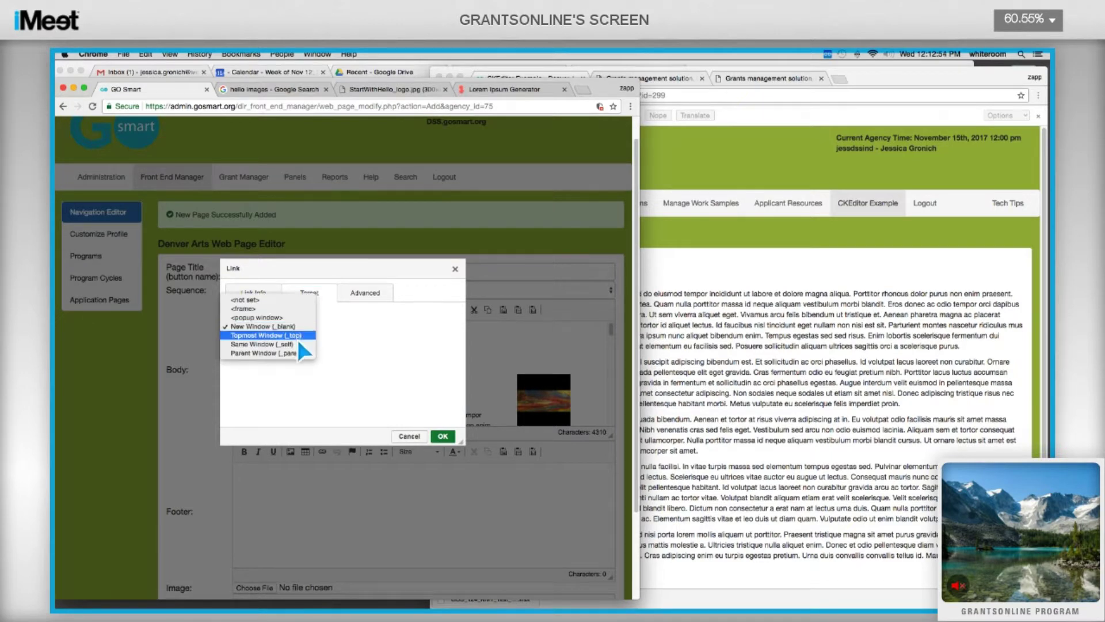
click(296, 343)
click(255, 291)
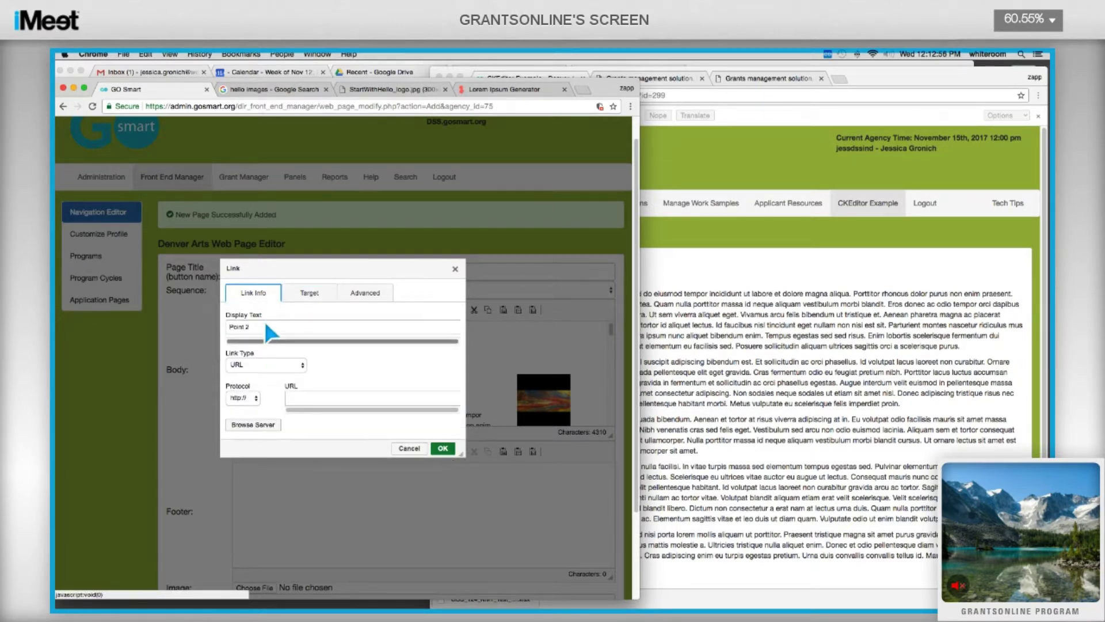
click(272, 363)
click(270, 373)
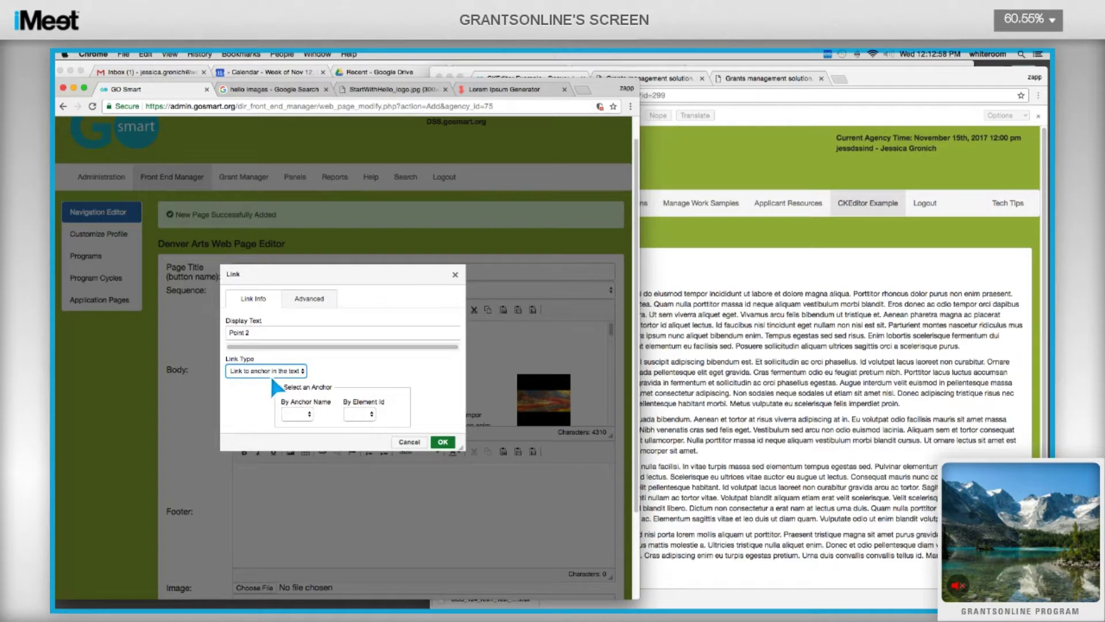
click(298, 413)
click(294, 431)
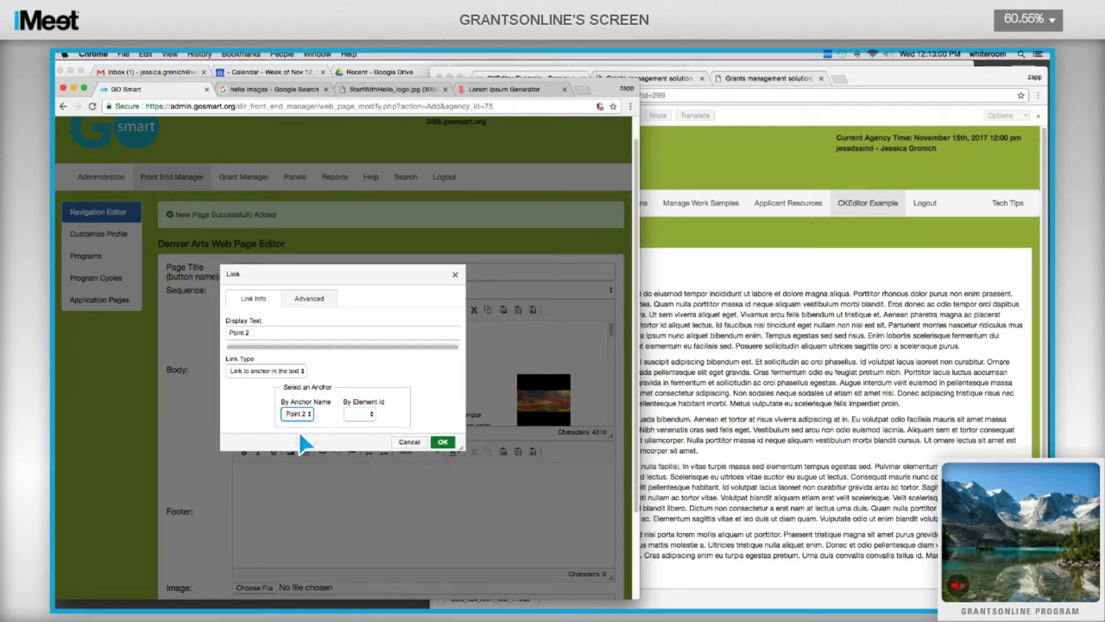
click(441, 443)
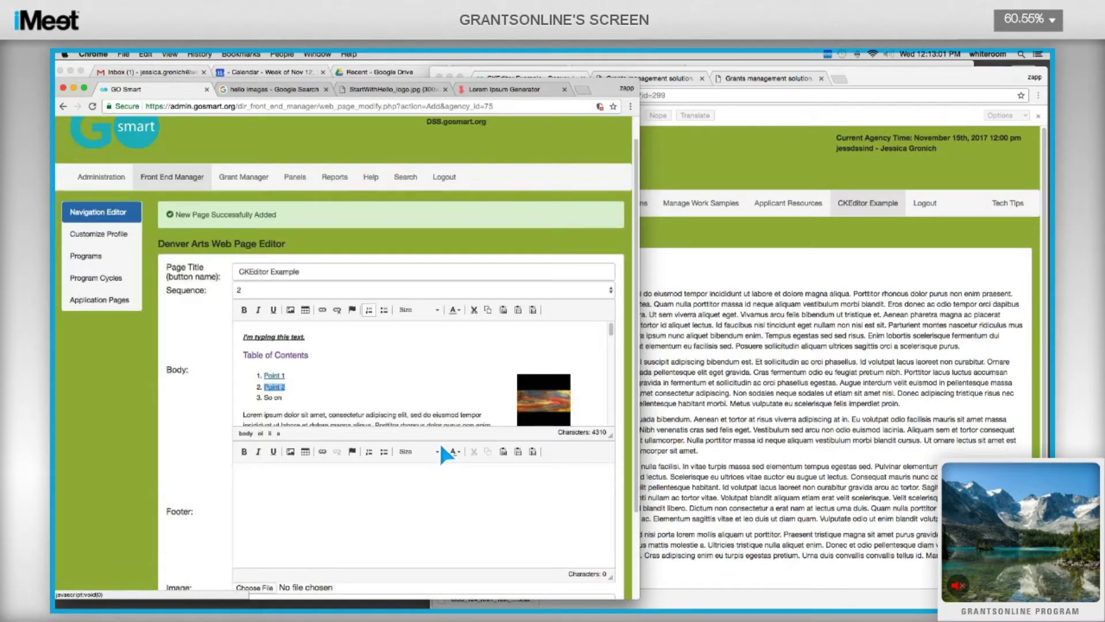
click(371, 387)
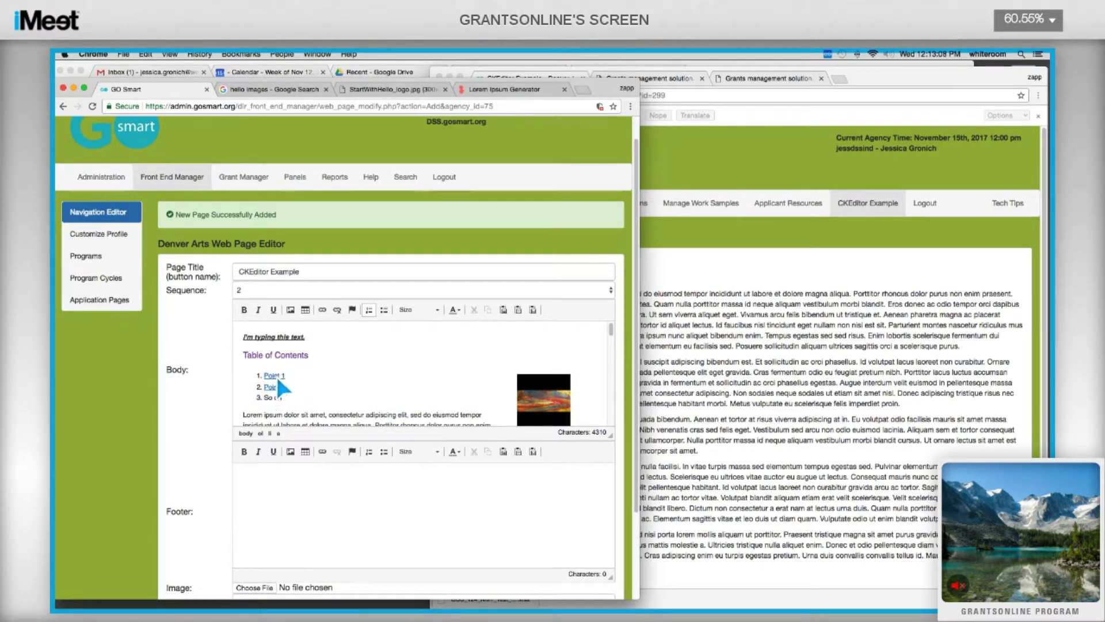
scroll(278, 373, down, 10)
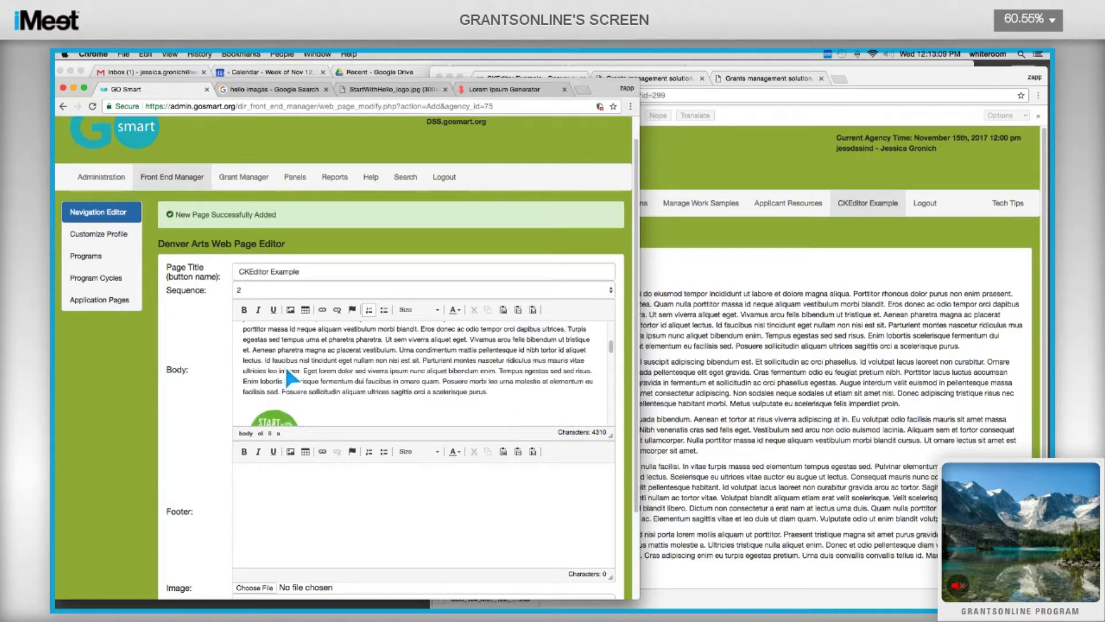
scroll(286, 372, down, 2)
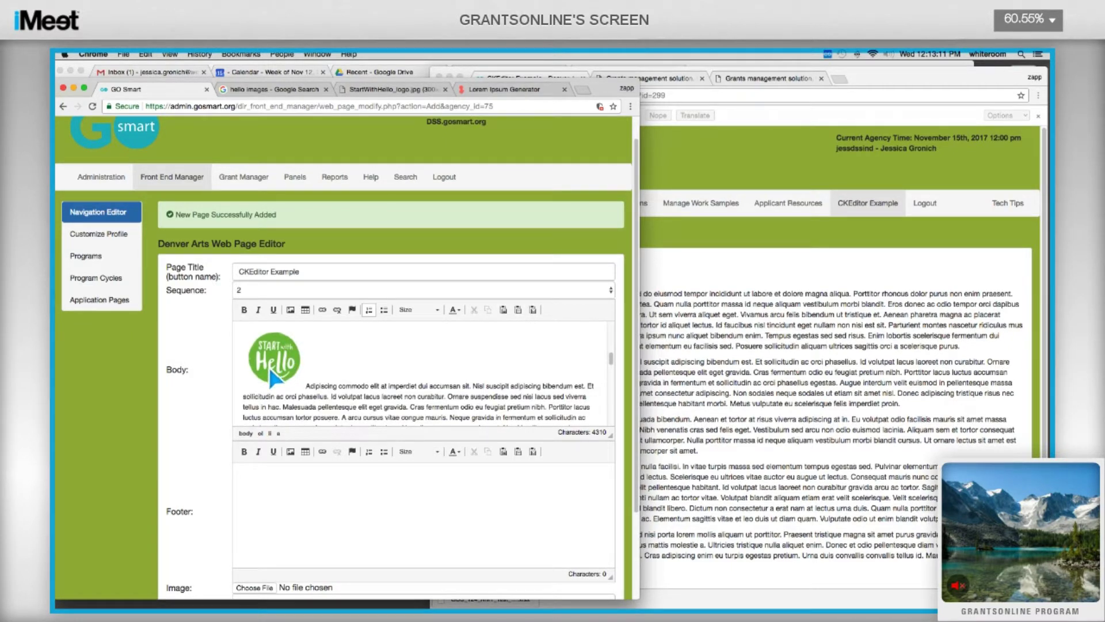
scroll(259, 380, up, 12)
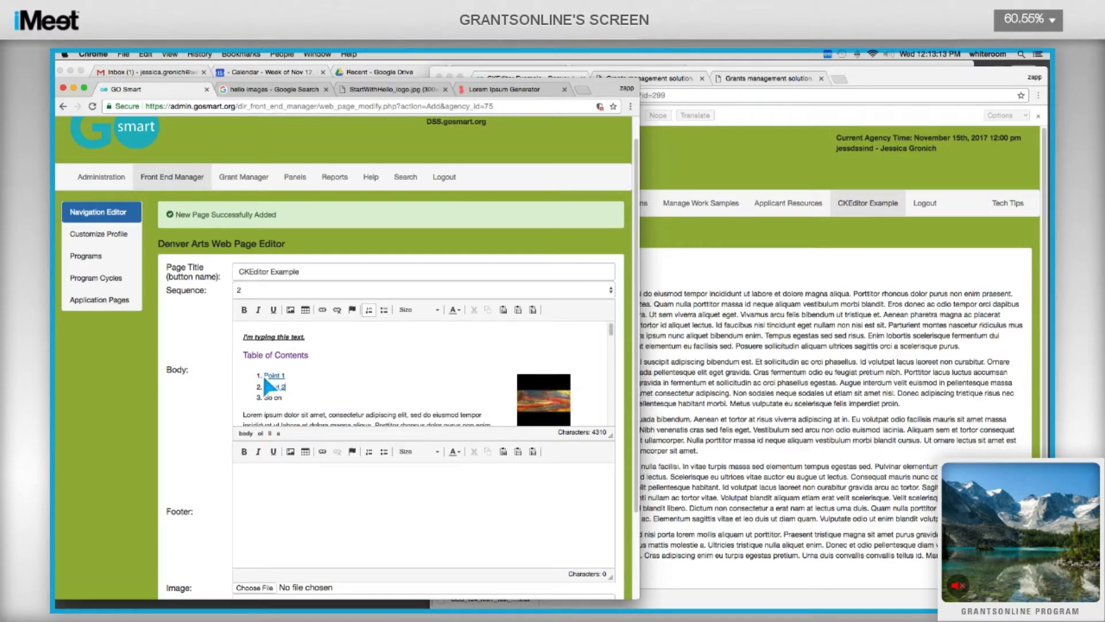
scroll(284, 360, down, 10)
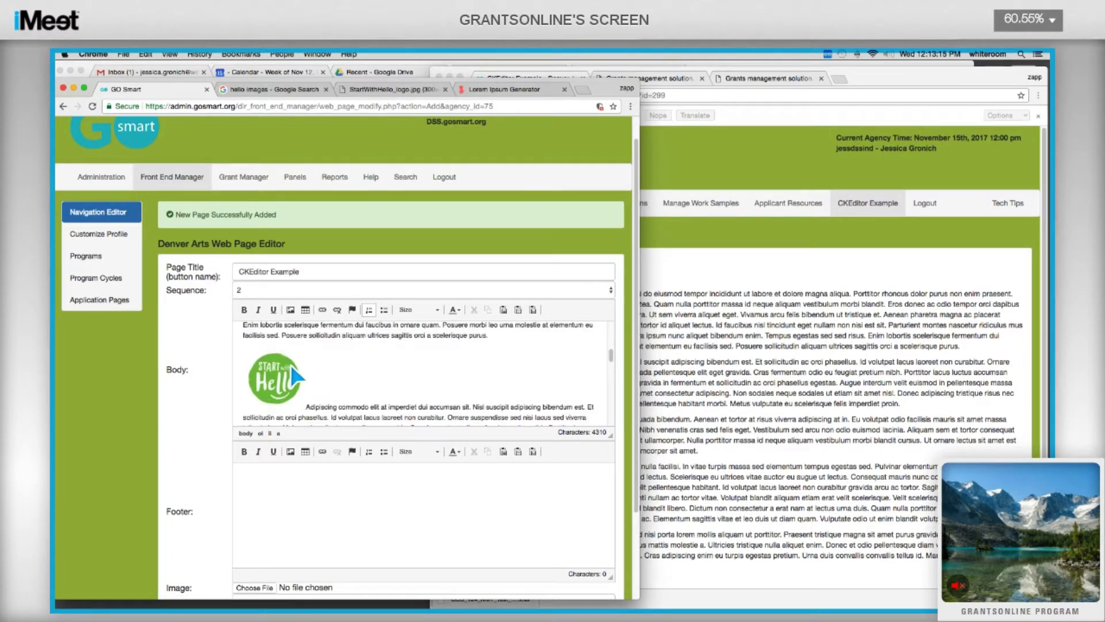
scroll(291, 364, down, 3)
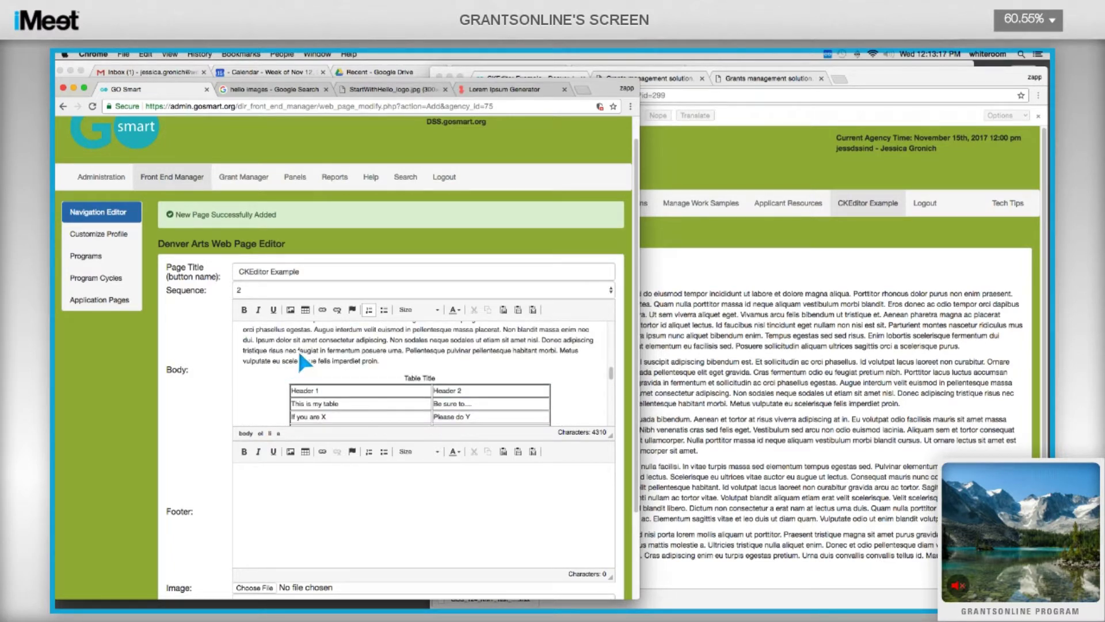
scroll(305, 340, down, 2)
scroll(305, 337, up, 10)
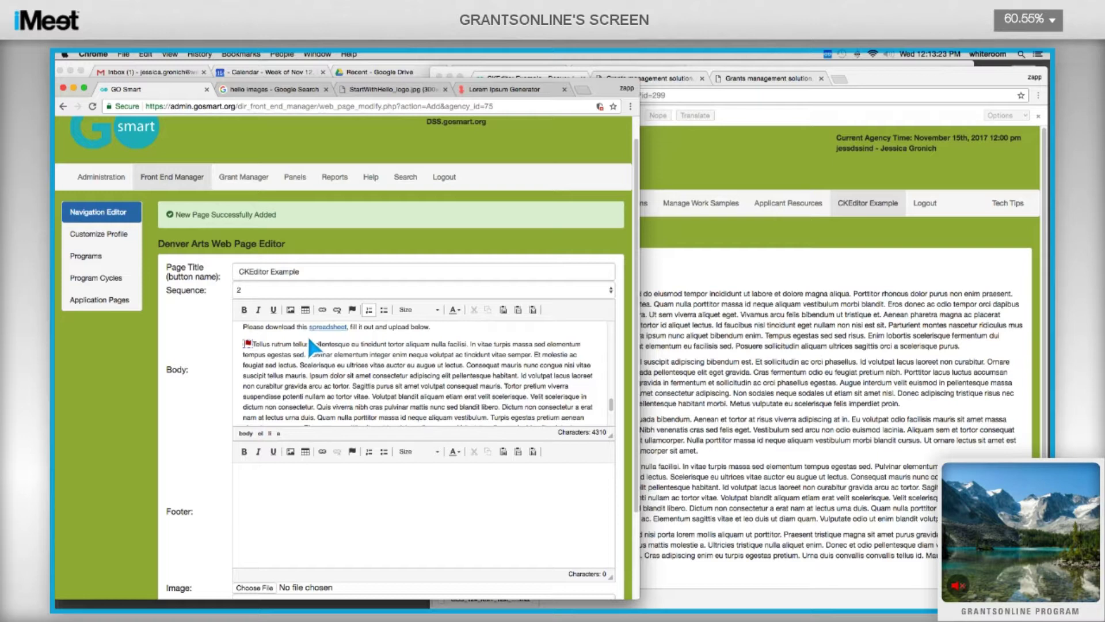
scroll(309, 336, down, 5)
scroll(306, 333, down, 3)
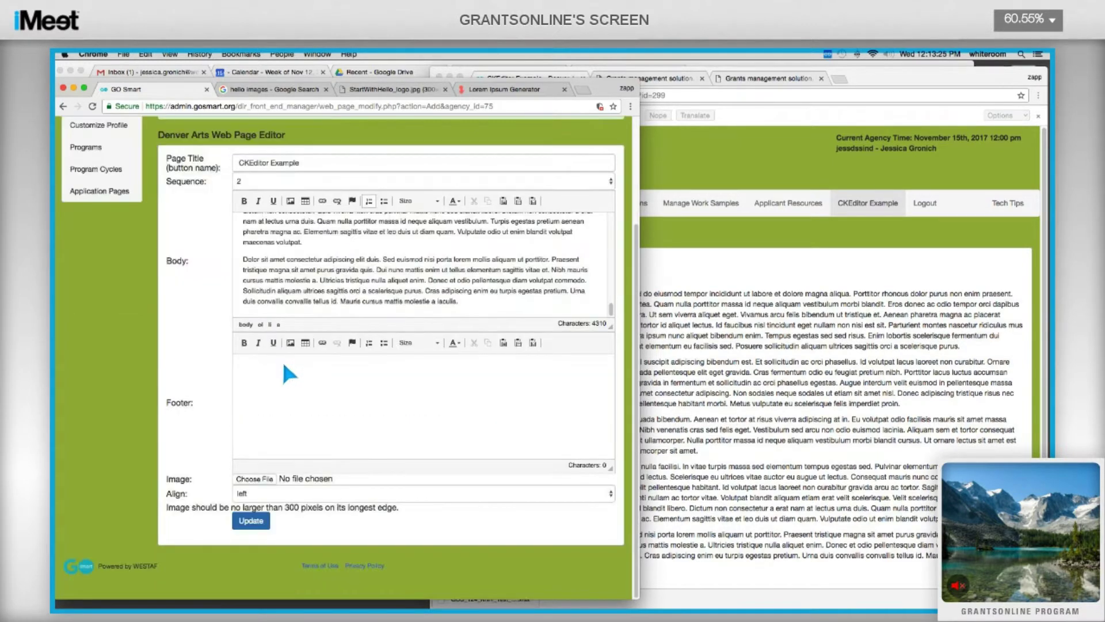
Add the closing paragraph 'If you have any questions, please contact us.' and select 'contact us.'.
click(495, 310)
key(Return)
key(Return)
text(If you have any questions)
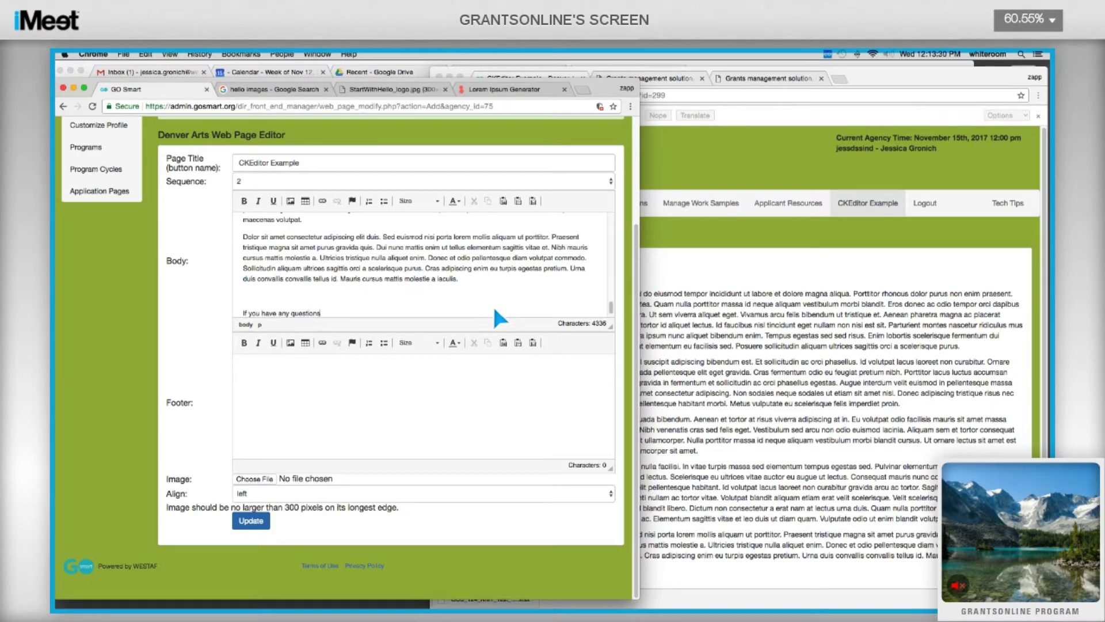
text(, please contact us.)
scroll(378, 315, down, 1)
double_click(357, 301)
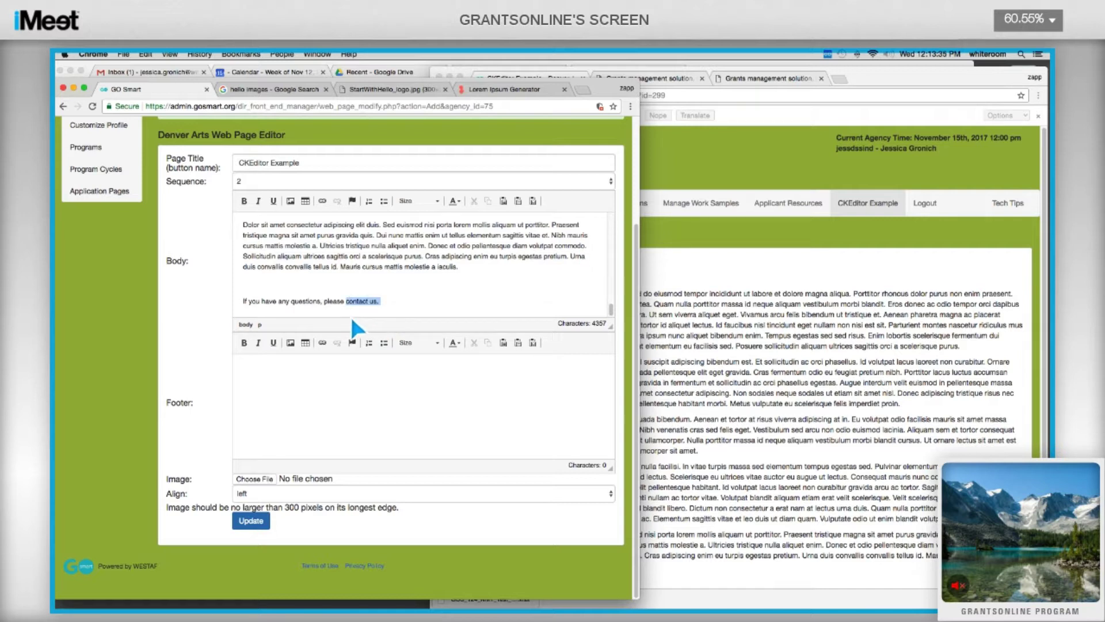
key(shift+End)
Make 'contact us.' an e-mail link to the contact address, with subject 'I need help' and body 'Tell us how we can help you.'.
click(322, 201)
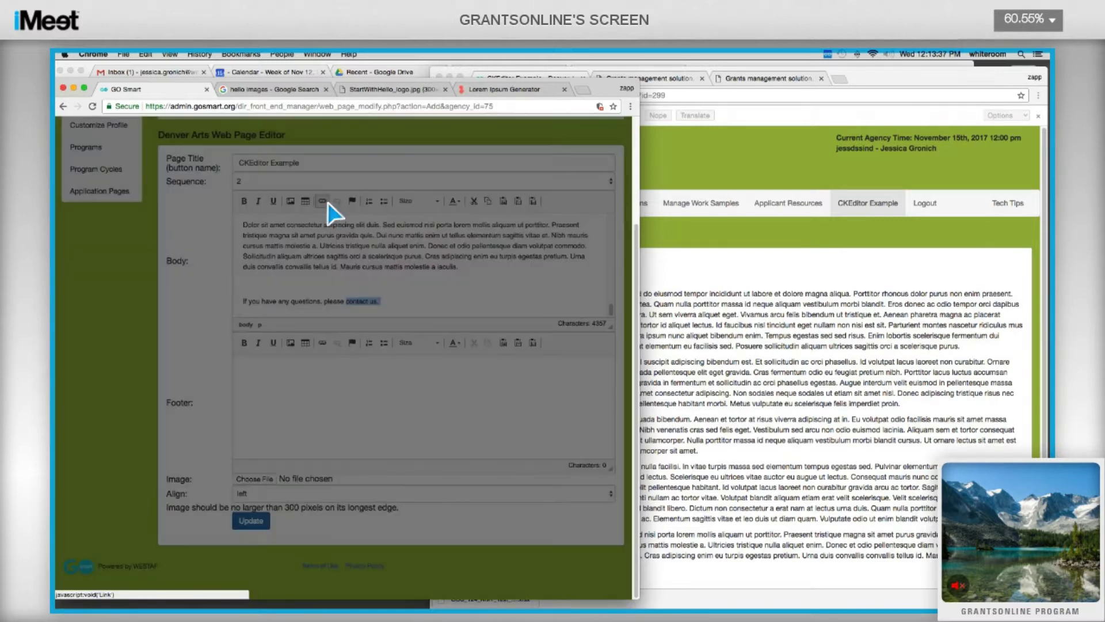
click(290, 361)
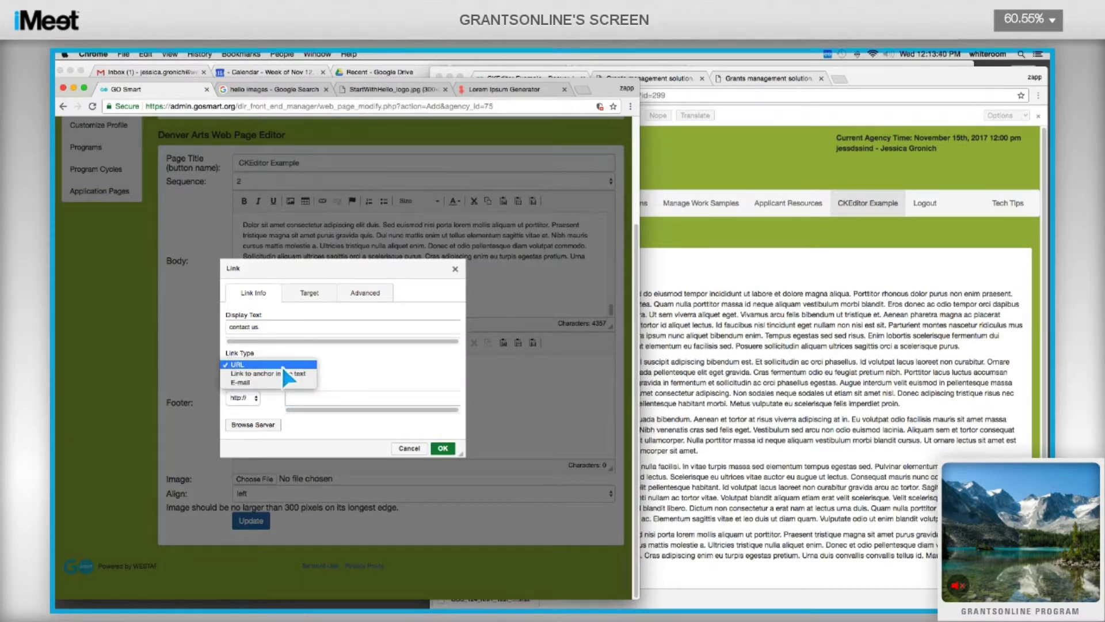
click(277, 380)
click(267, 380)
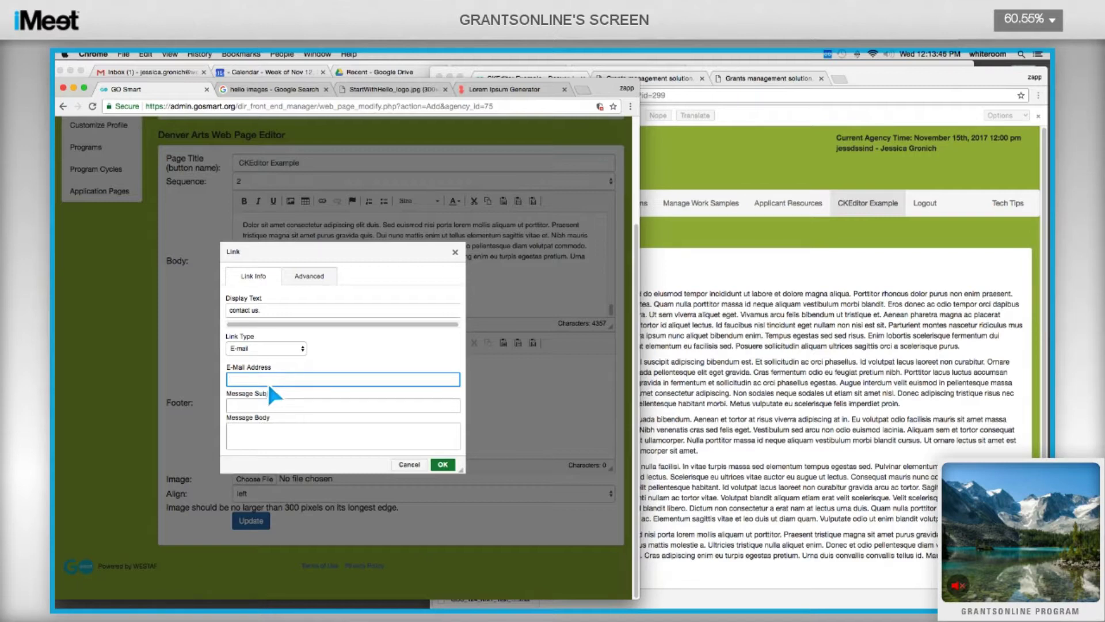
key(Tab)
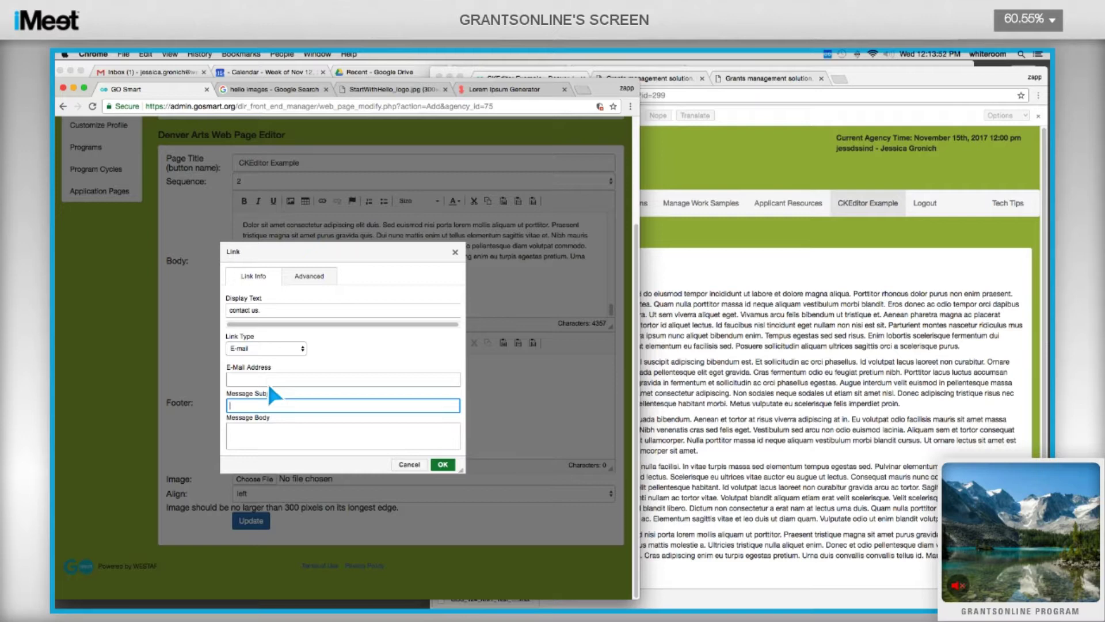
text(I need help)
key(Tab)
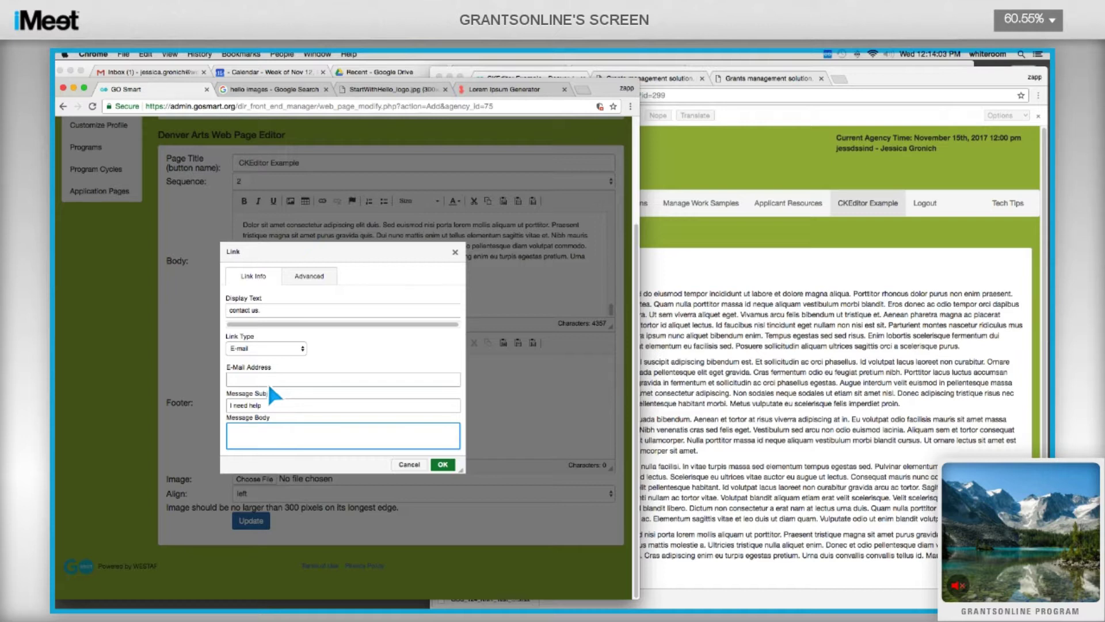
text(Tell us how we can help you.)
click(444, 471)
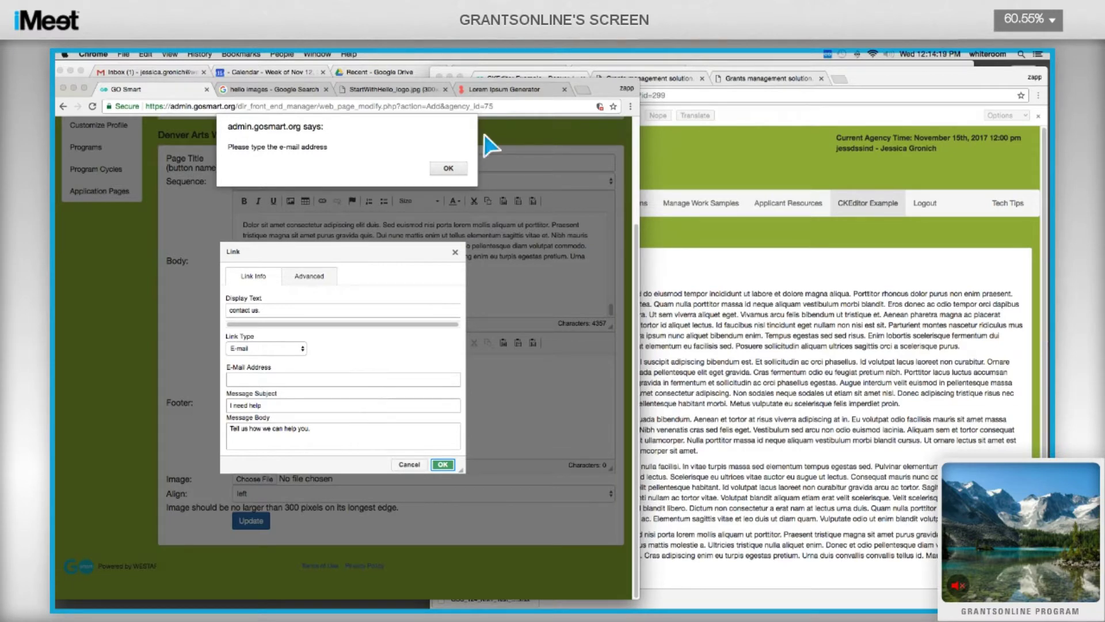
click(458, 169)
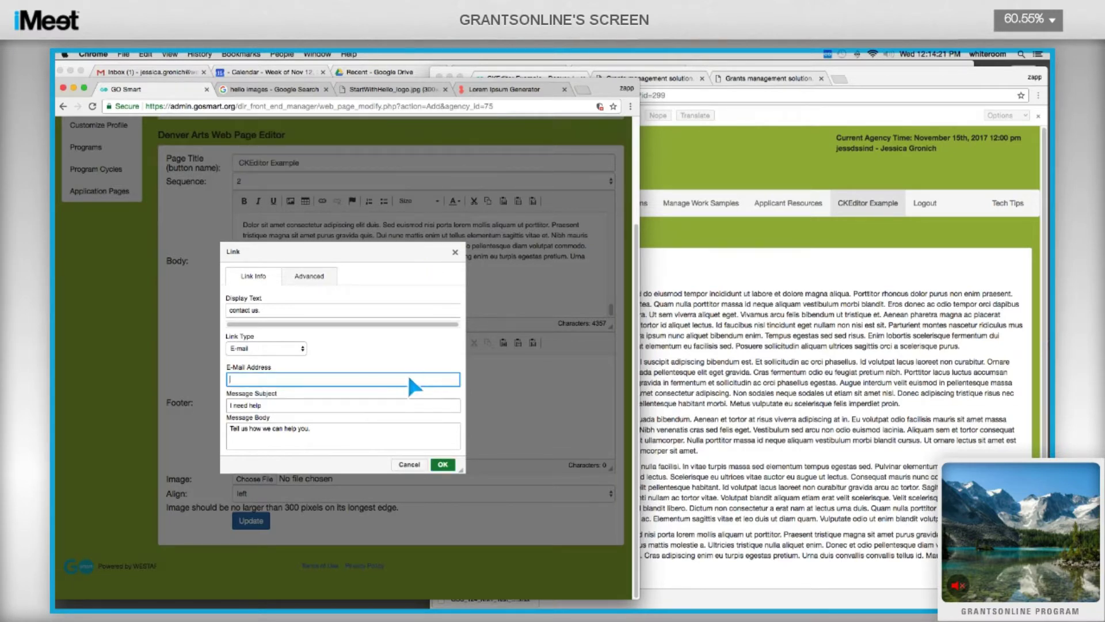
click(437, 468)
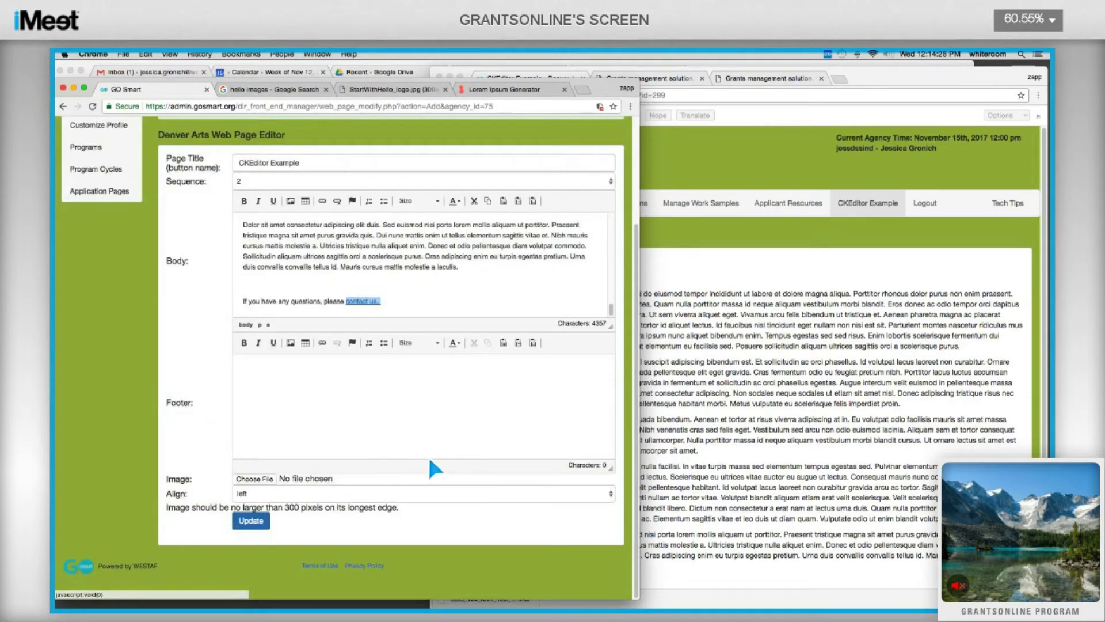
Save the page edits with Update and reload the published Denver Arts page.
click(255, 521)
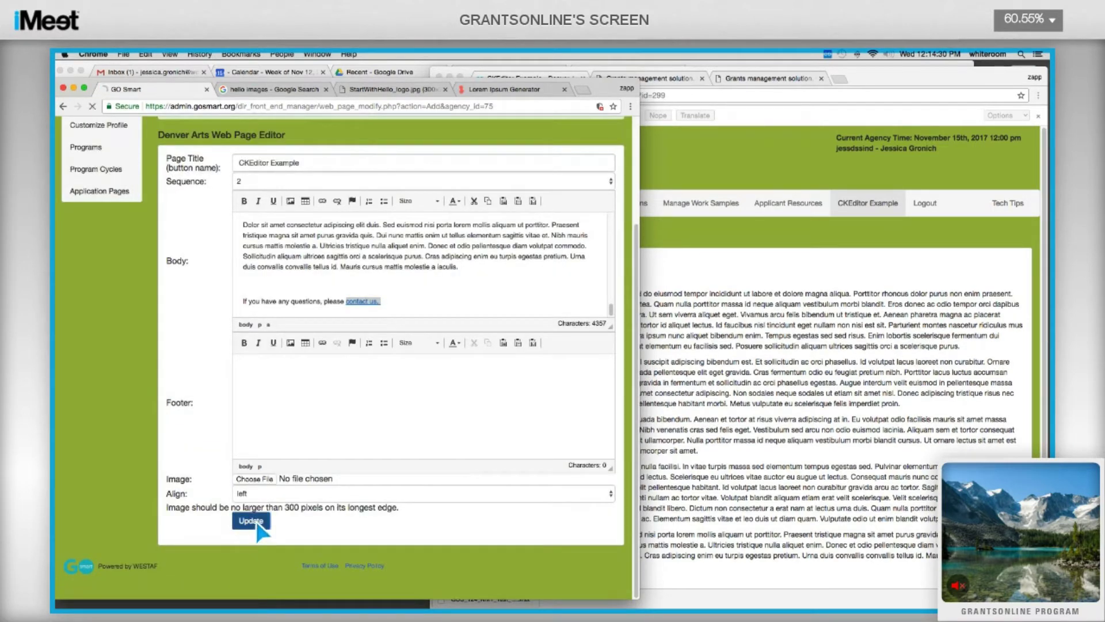
click(722, 231)
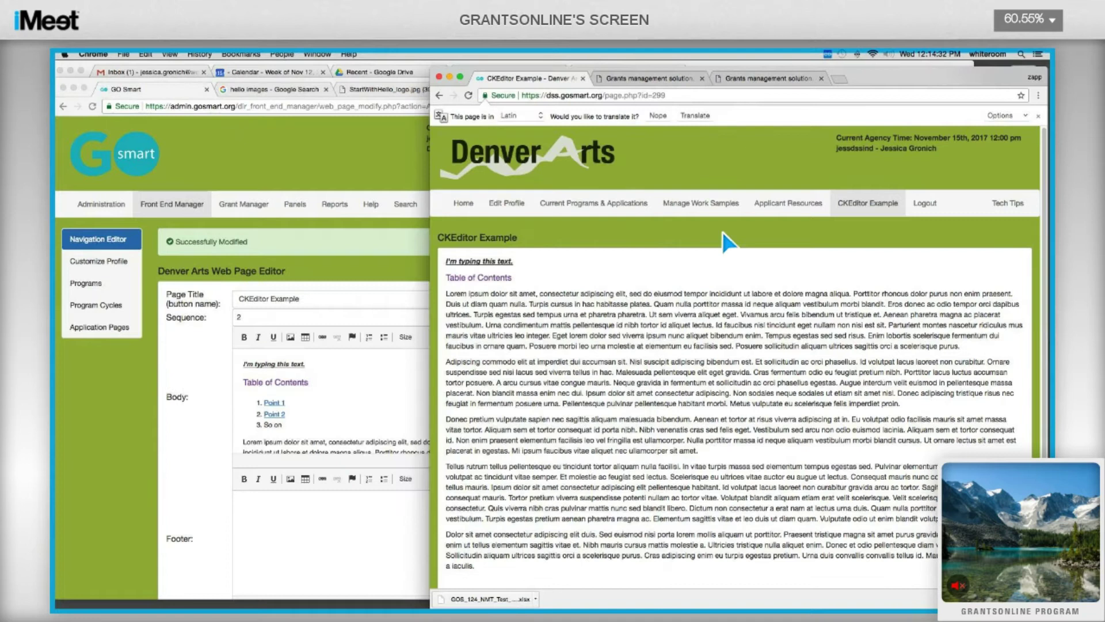
key(super+r)
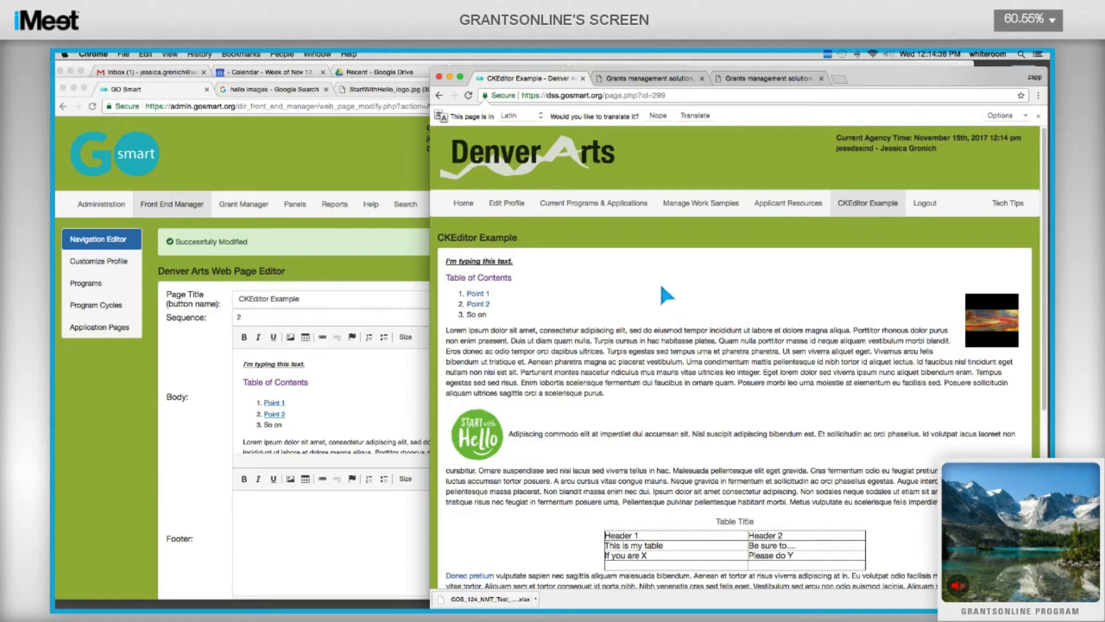
Test the Point 2 table-of-contents jump on the published page.
scroll(658, 281, down, 1)
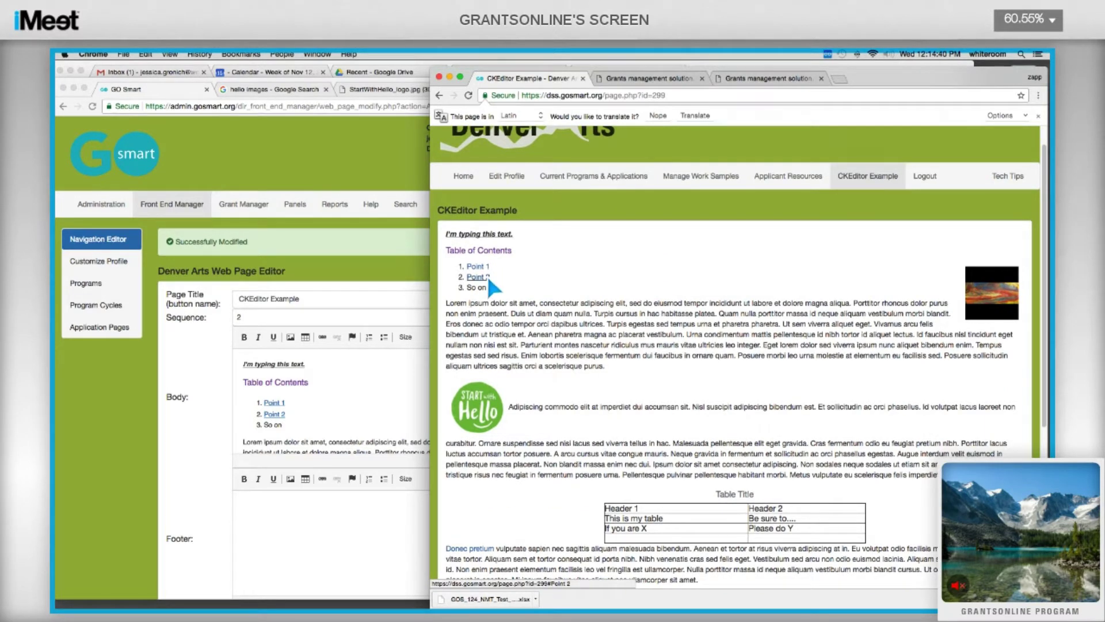
click(489, 281)
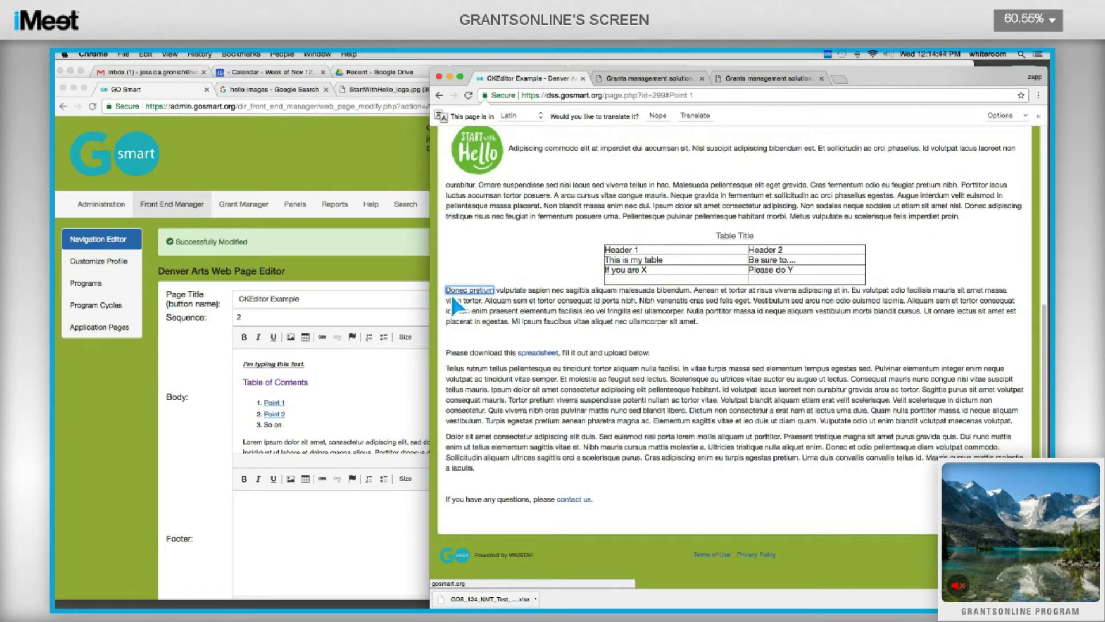
scroll(469, 299, up, 5)
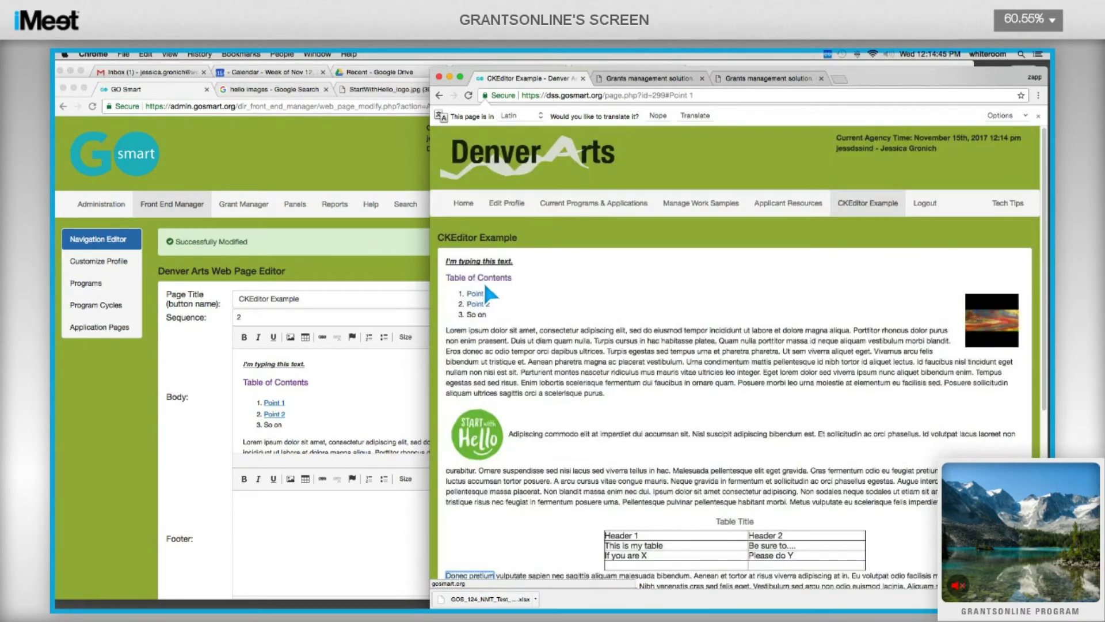
click(479, 304)
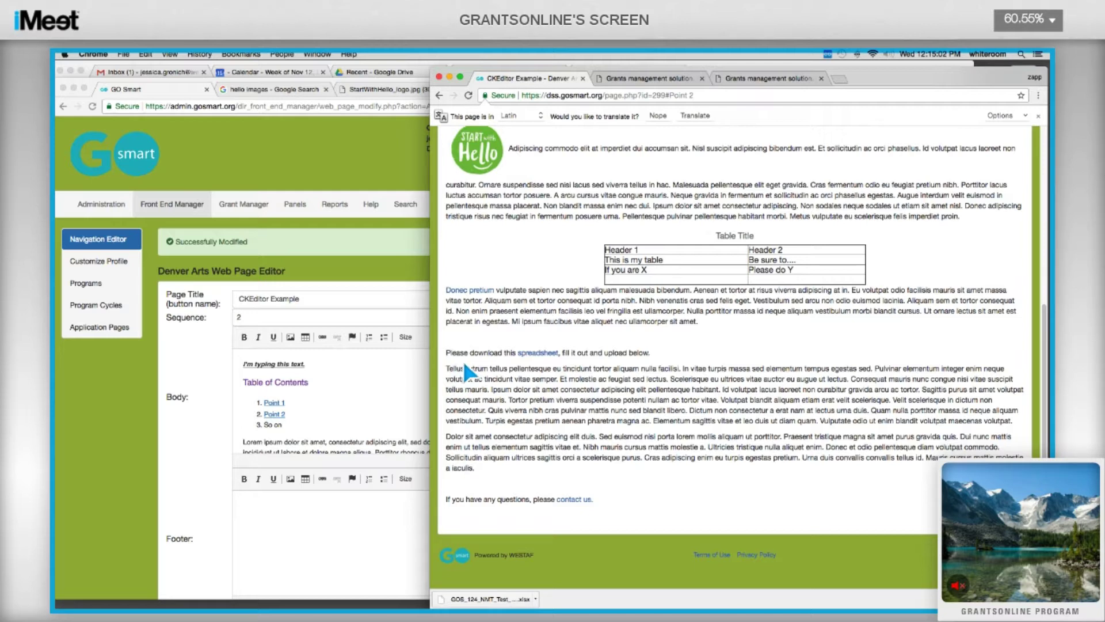
Download the linked spreadsheet GOS_124_NMT_Test_for_BRI.xlsx from the published page.
scroll(464, 364, up, 5)
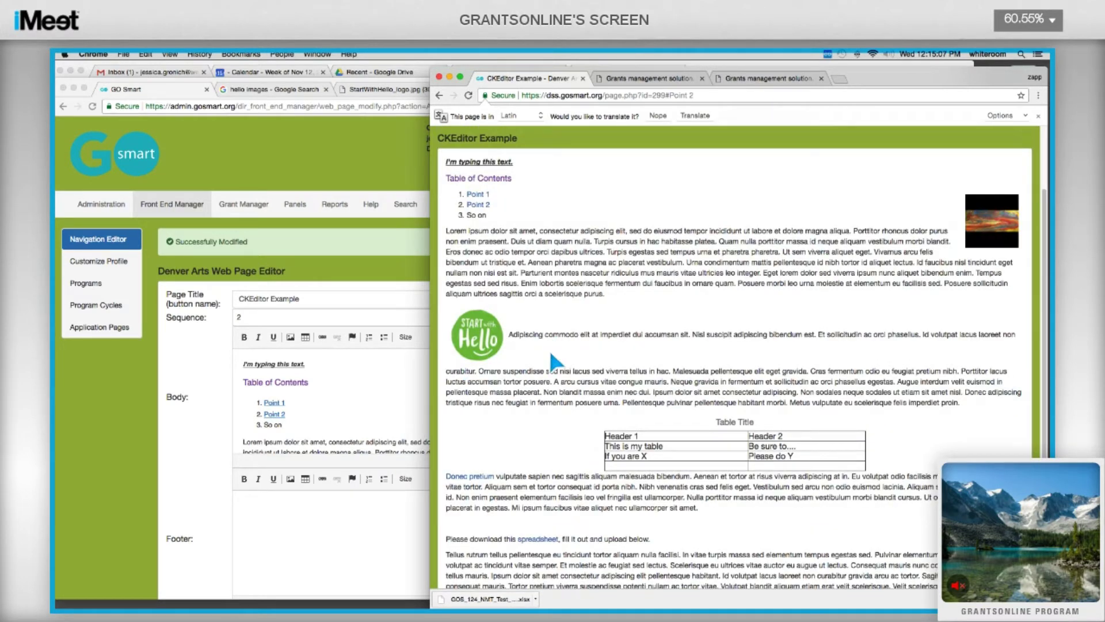
scroll(612, 346, down, 3)
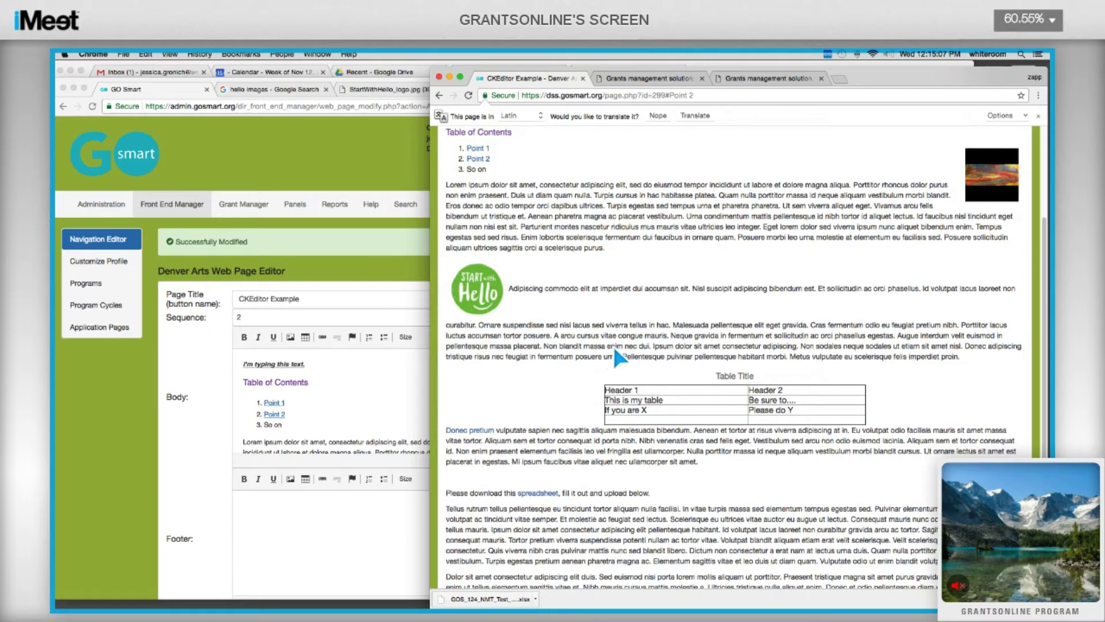
scroll(620, 340, down, 1)
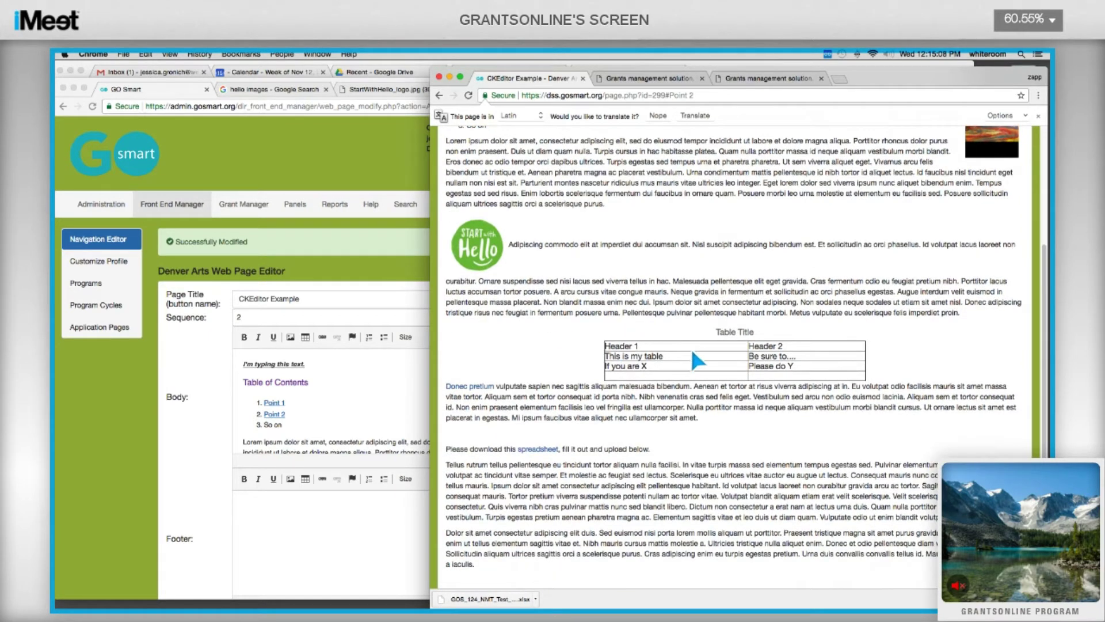
scroll(691, 325, down, 5)
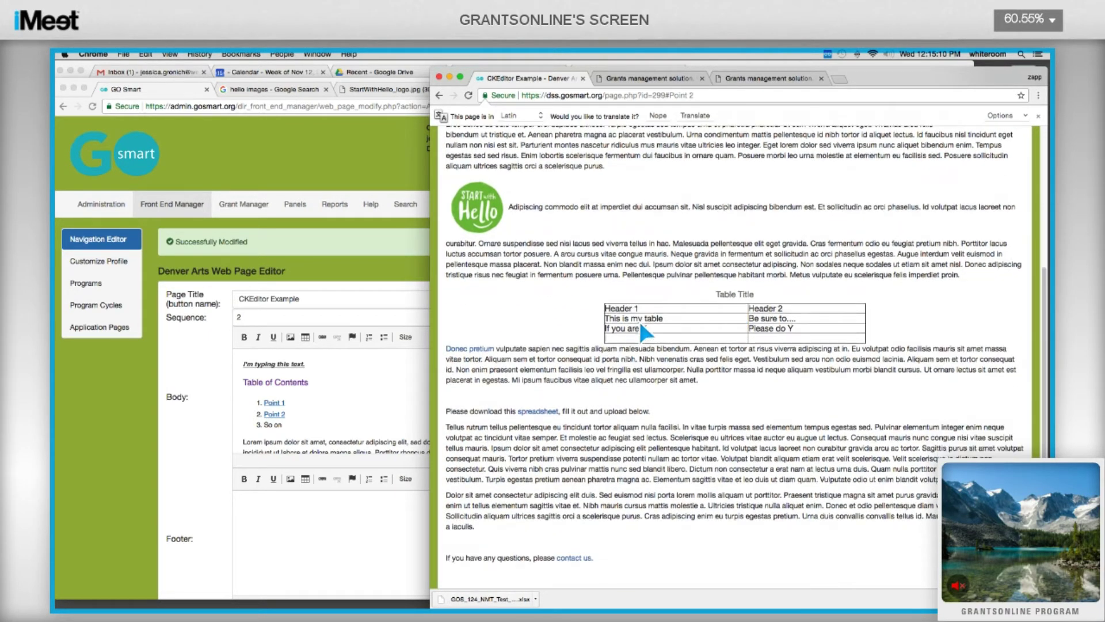
click(530, 369)
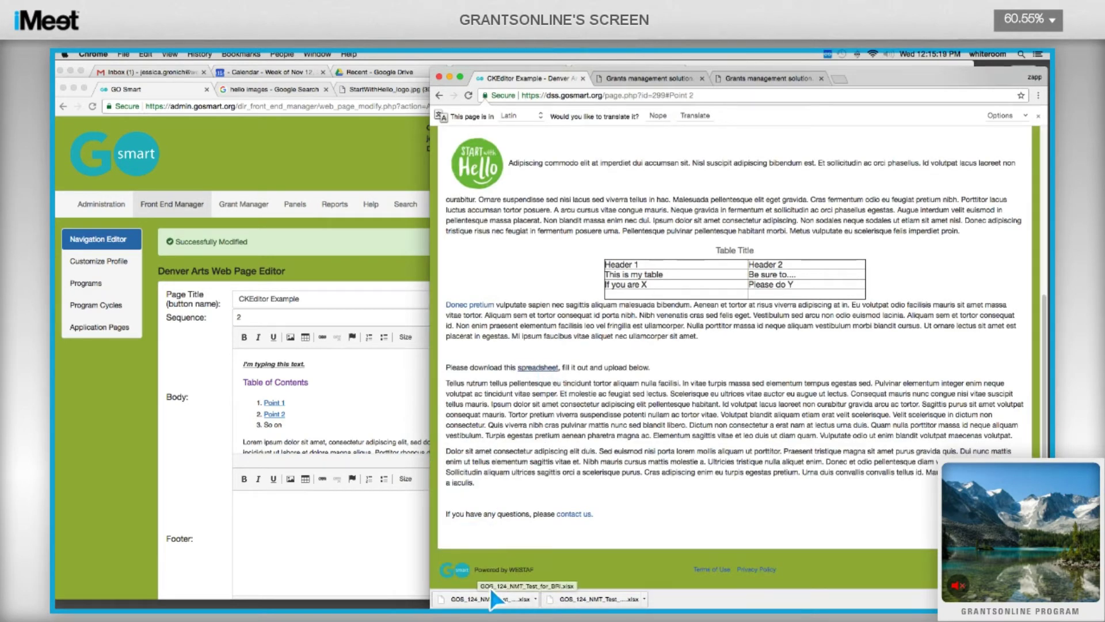
click(572, 514)
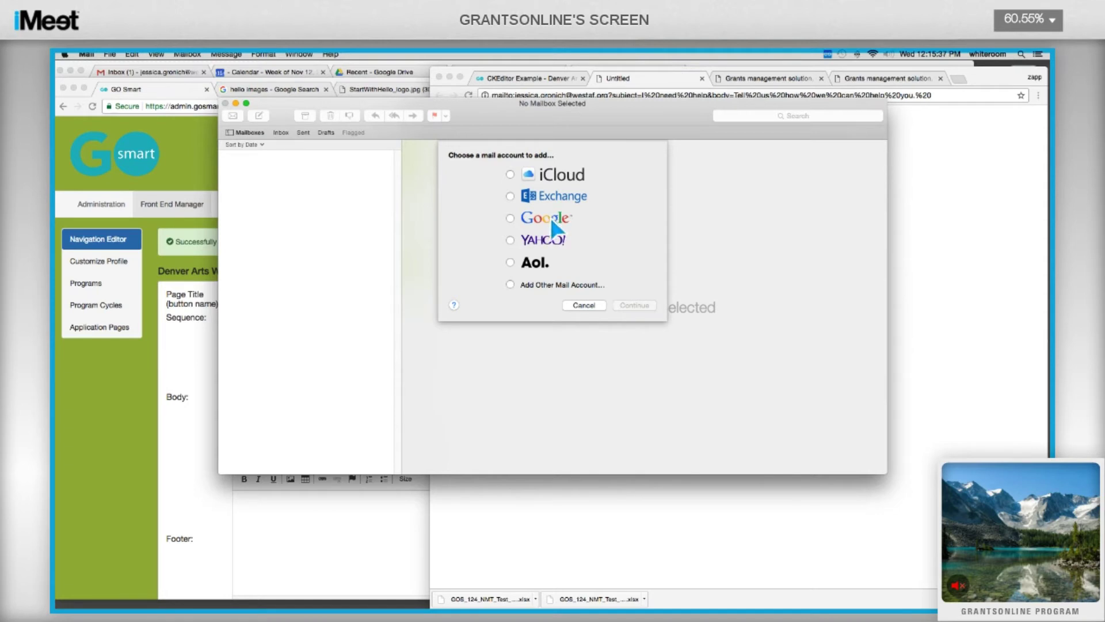
click(592, 311)
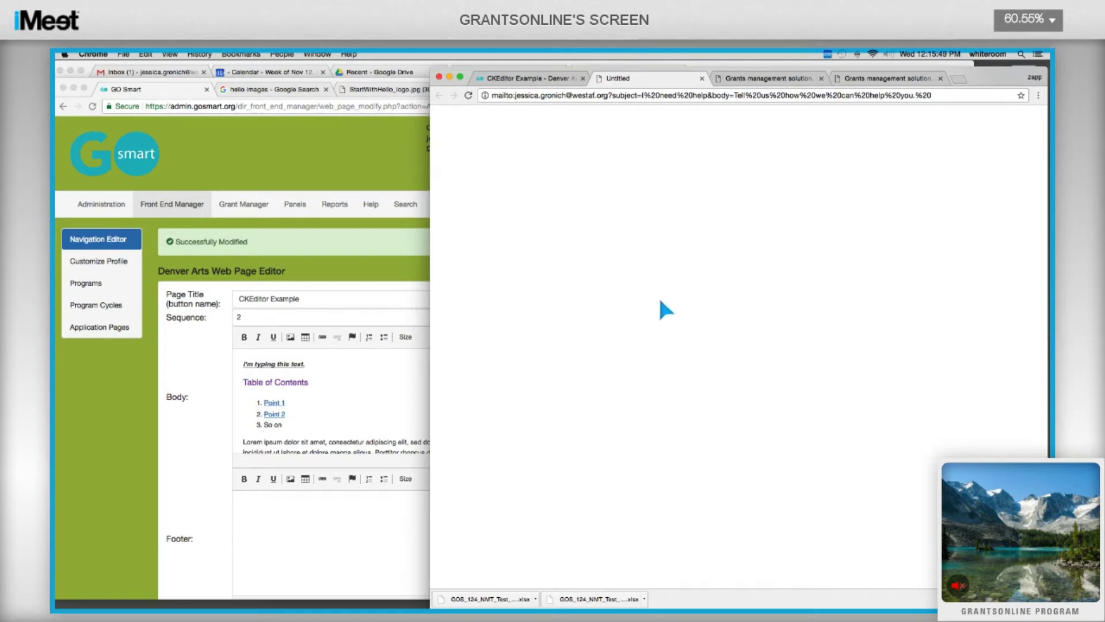
click(547, 81)
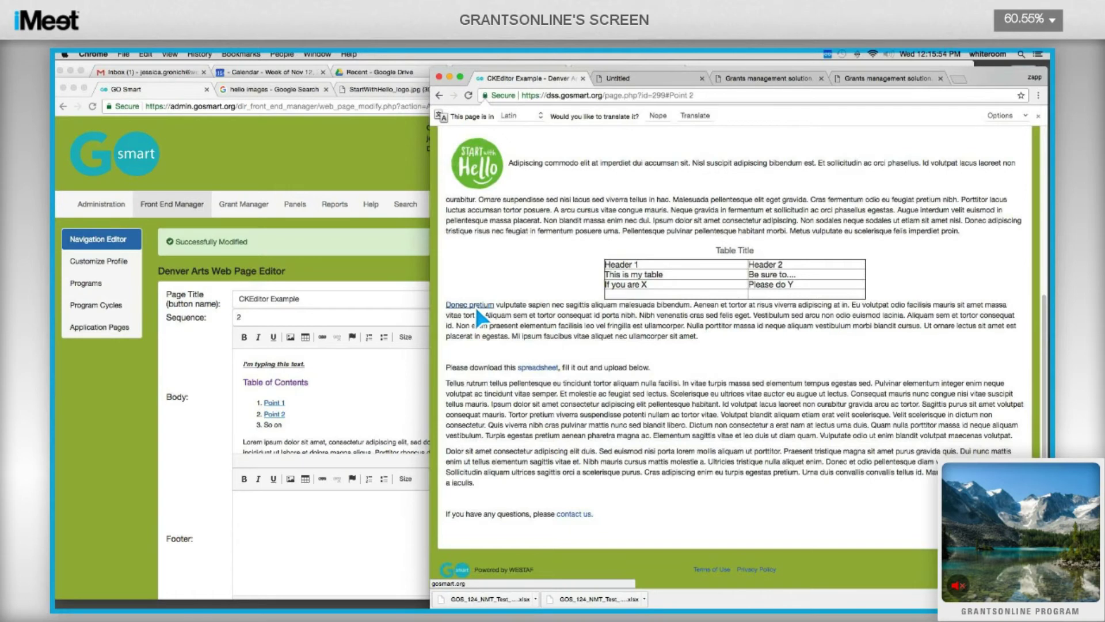
Check that Donec pretium opens gosmart.org in a new tab, then return to CKEditor Example.
click(476, 305)
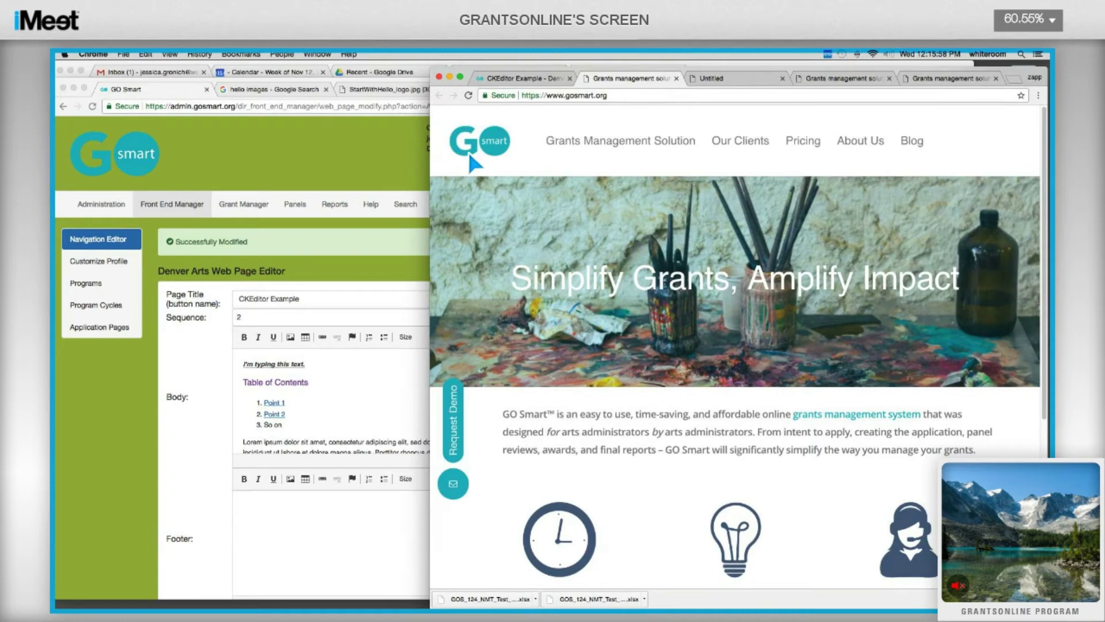
click(507, 78)
scroll(619, 362, up, 5)
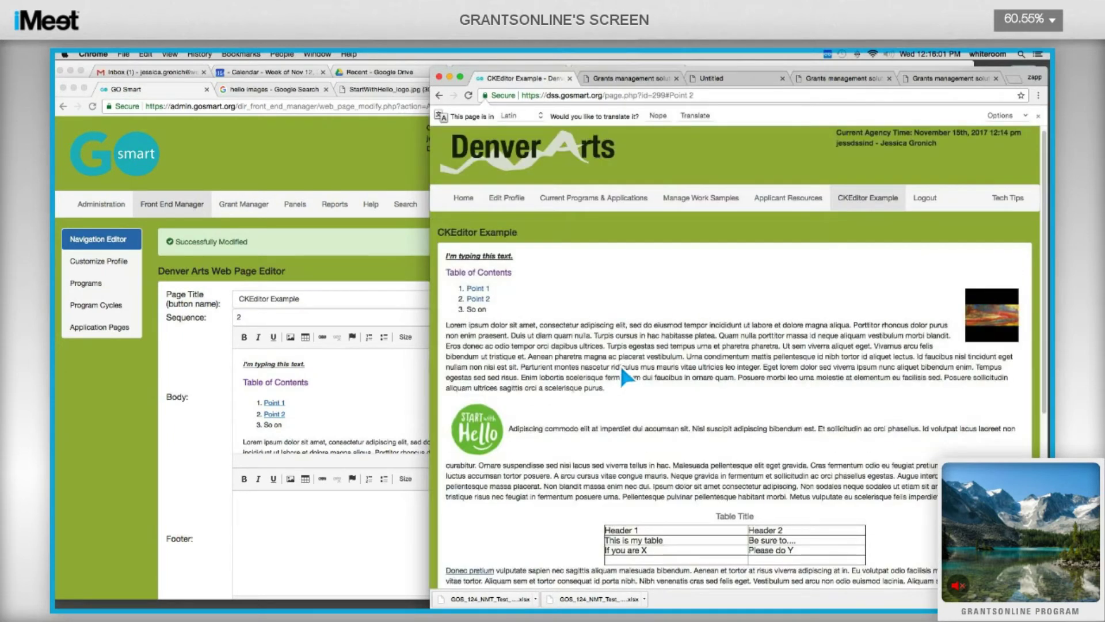
scroll(619, 363, down, 3)
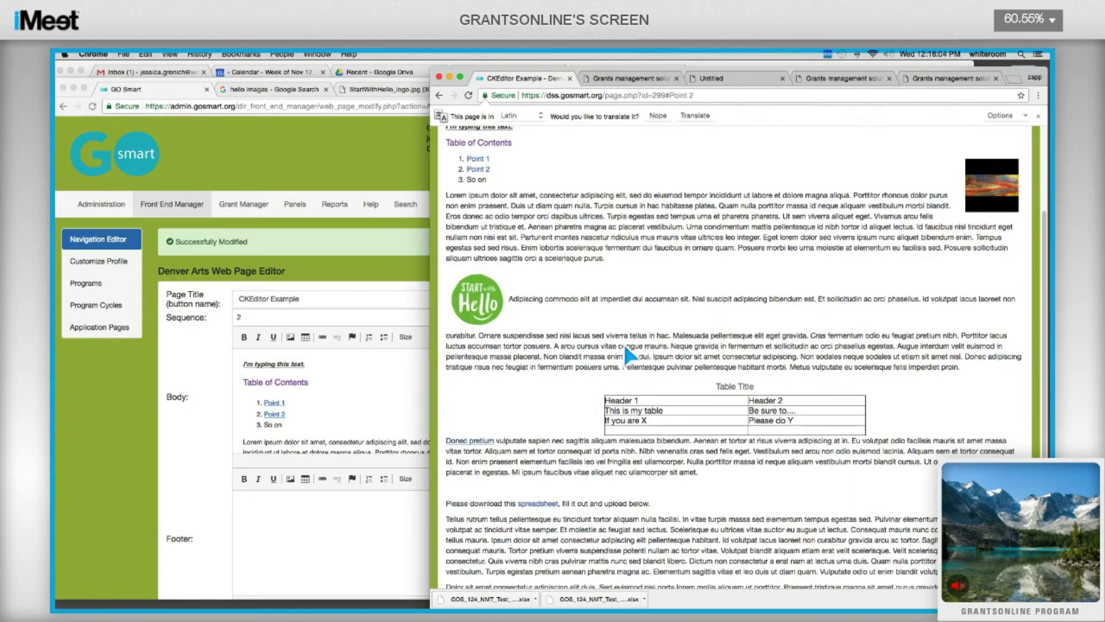